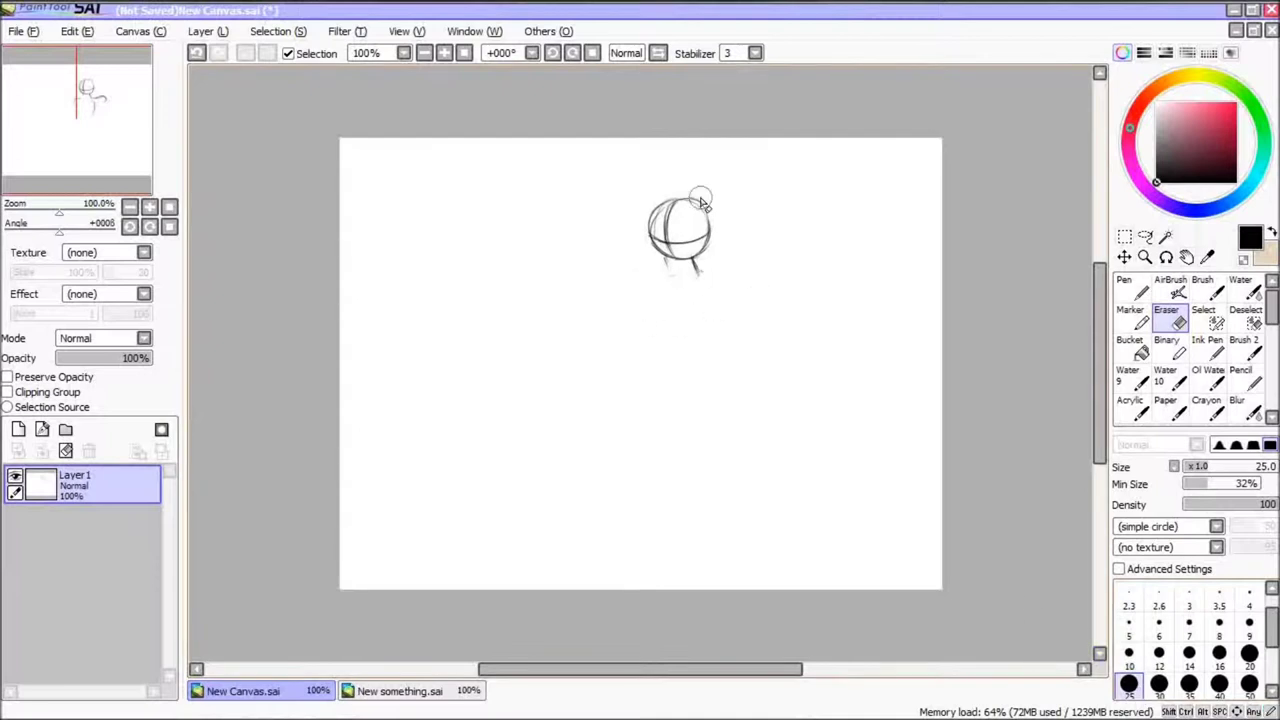
# Sketch the figure's torso, both arms and the curved waistline below the head
pyautogui.moveTo(706, 265)
pyautogui.mouseDown()
pyautogui.moveTo(769, 278)
pyautogui.moveTo(692, 378)
pyautogui.mouseUp()
pyautogui.moveTo(640, 292); pyautogui.dragTo(627, 370)
pyautogui.moveTo(766, 286); pyautogui.dragTo(718, 372)
pyautogui.moveTo(636, 290); pyautogui.dragTo(622, 357)
pyautogui.moveTo(768, 290)
pyautogui.mouseDown()
pyautogui.moveTo(792, 380)
pyautogui.moveTo(757, 528)
pyautogui.moveTo(752, 510)
pyautogui.mouseUp()
pyautogui.moveTo(632, 296)
pyautogui.mouseDown()
pyautogui.moveTo(586, 384)
pyautogui.moveTo(690, 466)
pyautogui.mouseUp()
pyautogui.moveTo(636, 400); pyautogui.dragTo(728, 398)
pyautogui.moveTo(722, 374); pyautogui.dragTo(638, 410)
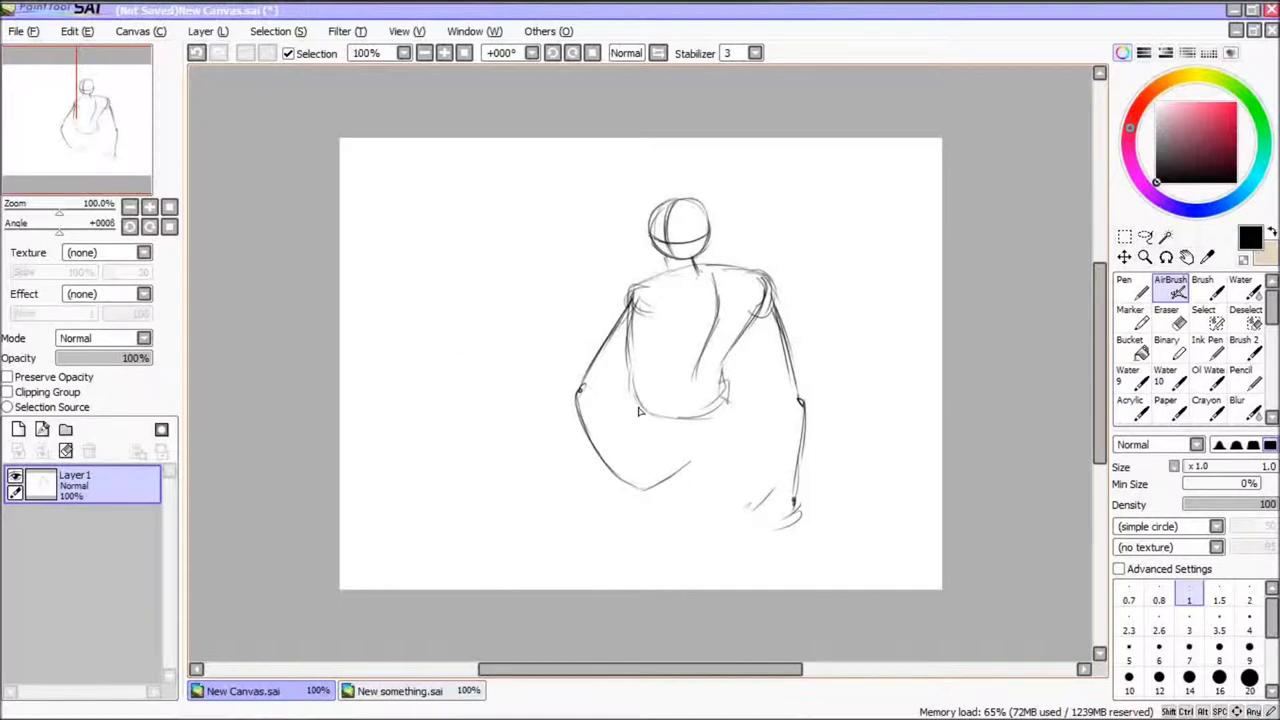
# Sketch the kneeling leg and the outward-bent leg below the waist
pyautogui.moveTo(614, 466); pyautogui.dragTo(600, 548)
pyautogui.moveTo(702, 428); pyautogui.dragTo(640, 548)
pyautogui.moveTo(722, 394); pyautogui.dragTo(825, 460)
pyautogui.moveTo(822, 462); pyautogui.dragTo(742, 520)
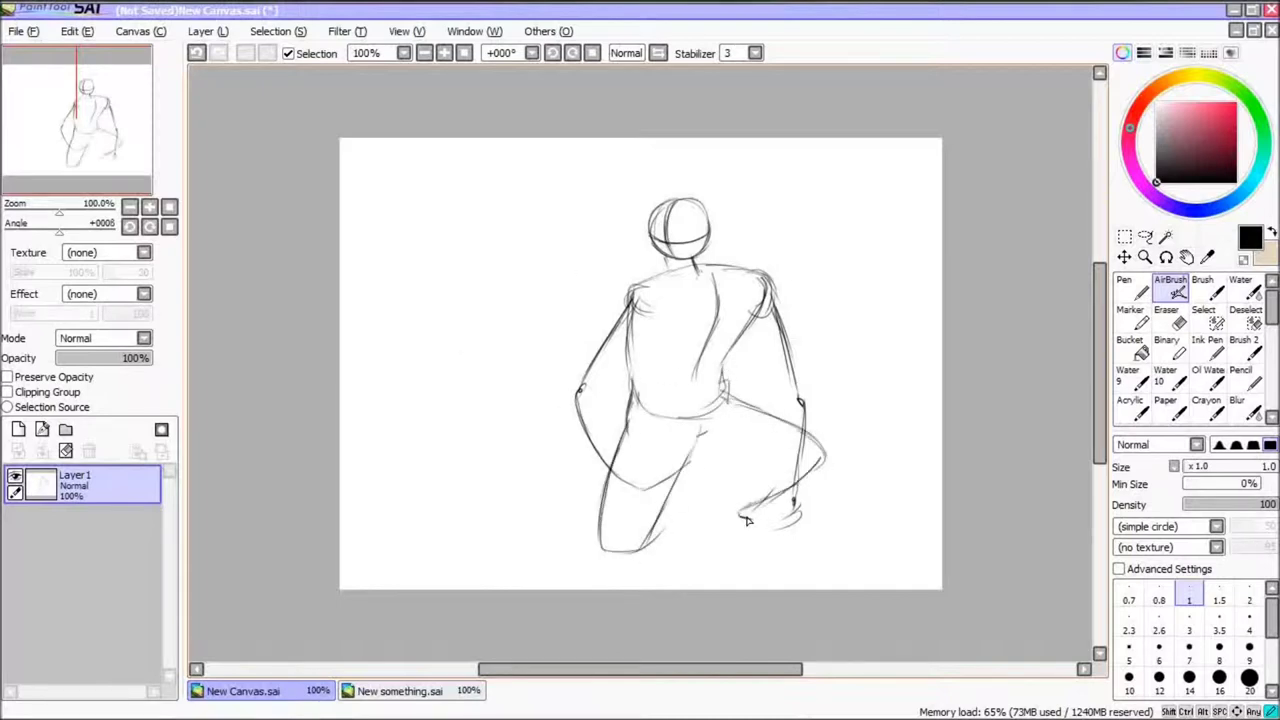
pyautogui.moveTo(571, 476); pyautogui.dragTo(603, 544)
# Add a new layer, lower the opacity of Layer1 to 38%, and make Layer2 active for drawing
pyautogui.click(18, 429)
pyautogui.click(80, 526)
pyautogui.moveTo(108, 357); pyautogui.dragTo(92, 358)
pyautogui.click(85, 485)
# Draw darker head, shoulder and torso contours on Layer2 over the faded sketch
pyautogui.moveTo(657, 204)
pyautogui.mouseDown()
pyautogui.moveTo(707, 258)
pyautogui.moveTo(700, 270)
pyautogui.moveTo(742, 296)
pyautogui.mouseUp()
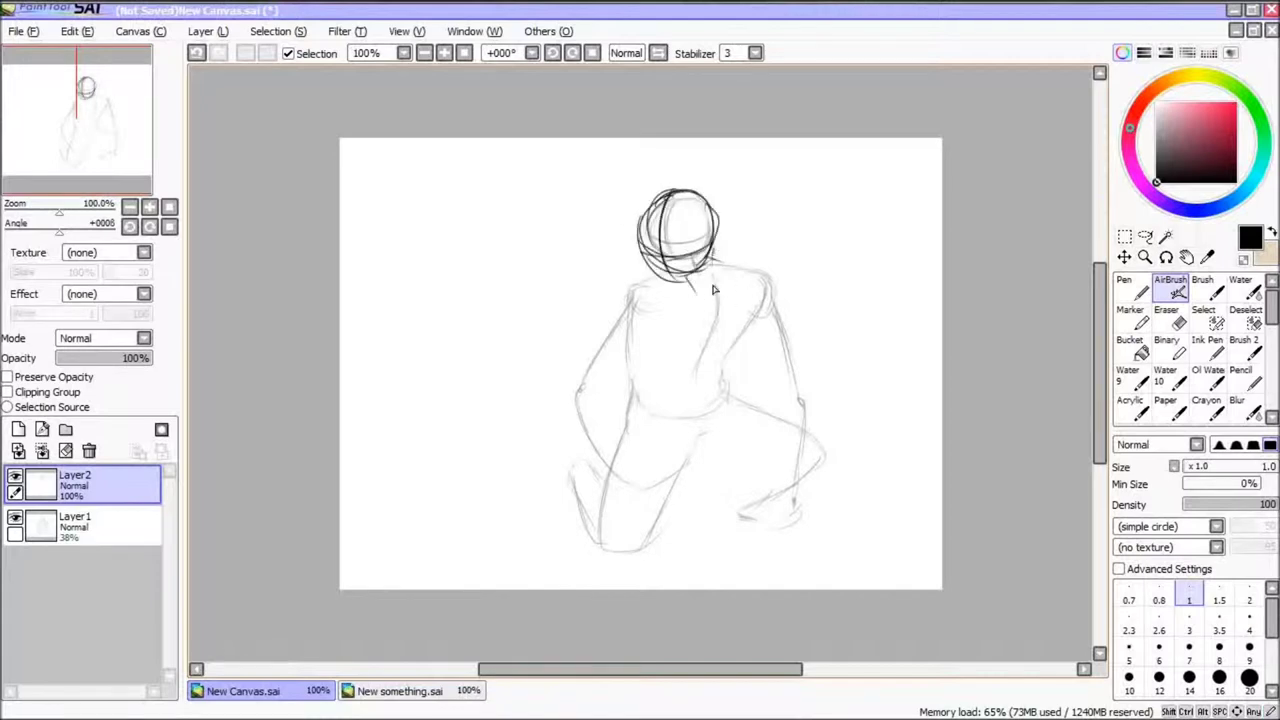
pyautogui.moveTo(706, 256); pyautogui.dragTo(768, 278)
pyautogui.moveTo(664, 270)
pyautogui.mouseDown()
pyautogui.moveTo(606, 300)
pyautogui.moveTo(602, 334)
pyautogui.mouseUp()
pyautogui.moveTo(732, 268); pyautogui.dragTo(774, 300)
pyautogui.moveTo(626, 286); pyautogui.dragTo(606, 400)
pyautogui.moveTo(772, 282); pyautogui.dragTo(730, 368)
pyautogui.moveTo(612, 300); pyautogui.dragTo(608, 450)
# Clear the contents of Layer2 and Layer1, and restore the opacity of Layer1 to 100%
pyautogui.press('Delete')
pyautogui.click(110, 518)
pyautogui.press('Delete')
pyautogui.moveTo(112, 357); pyautogui.dragTo(168, 353)
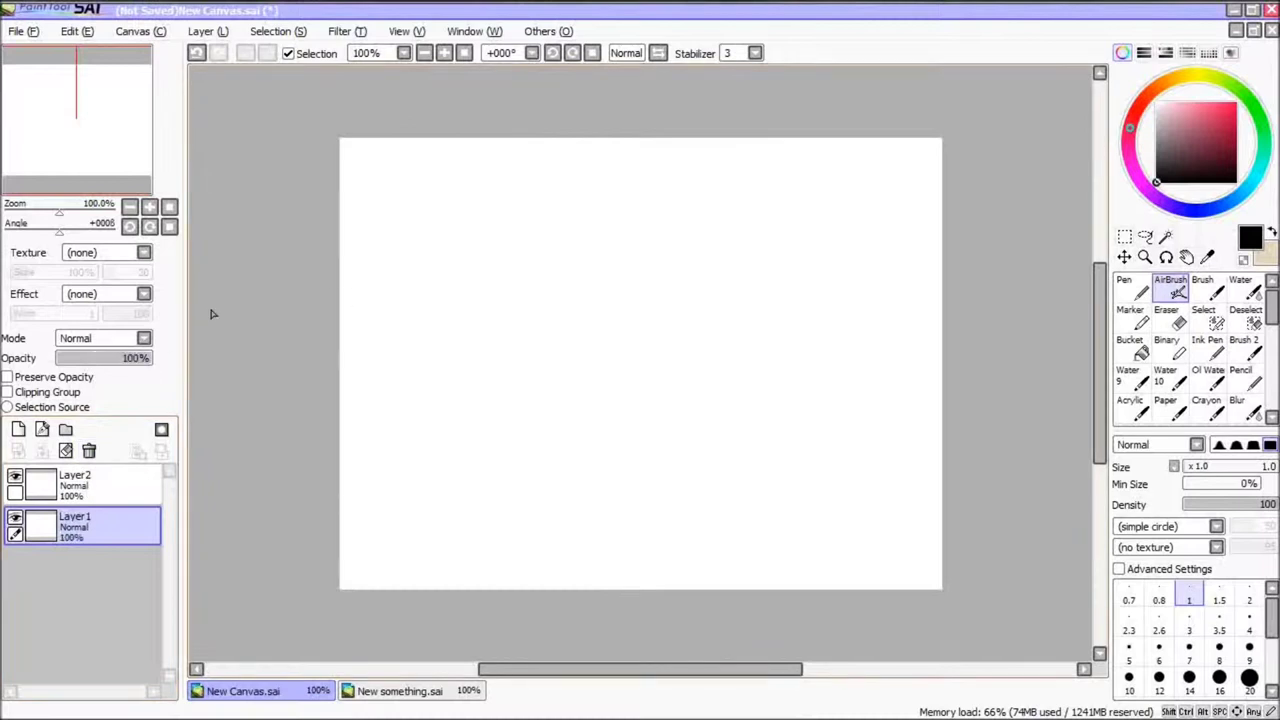
# Sketch a round head with guidelines above a tapered chest with a vertical centre line
pyautogui.moveTo(694, 215); pyautogui.dragTo(707, 205)
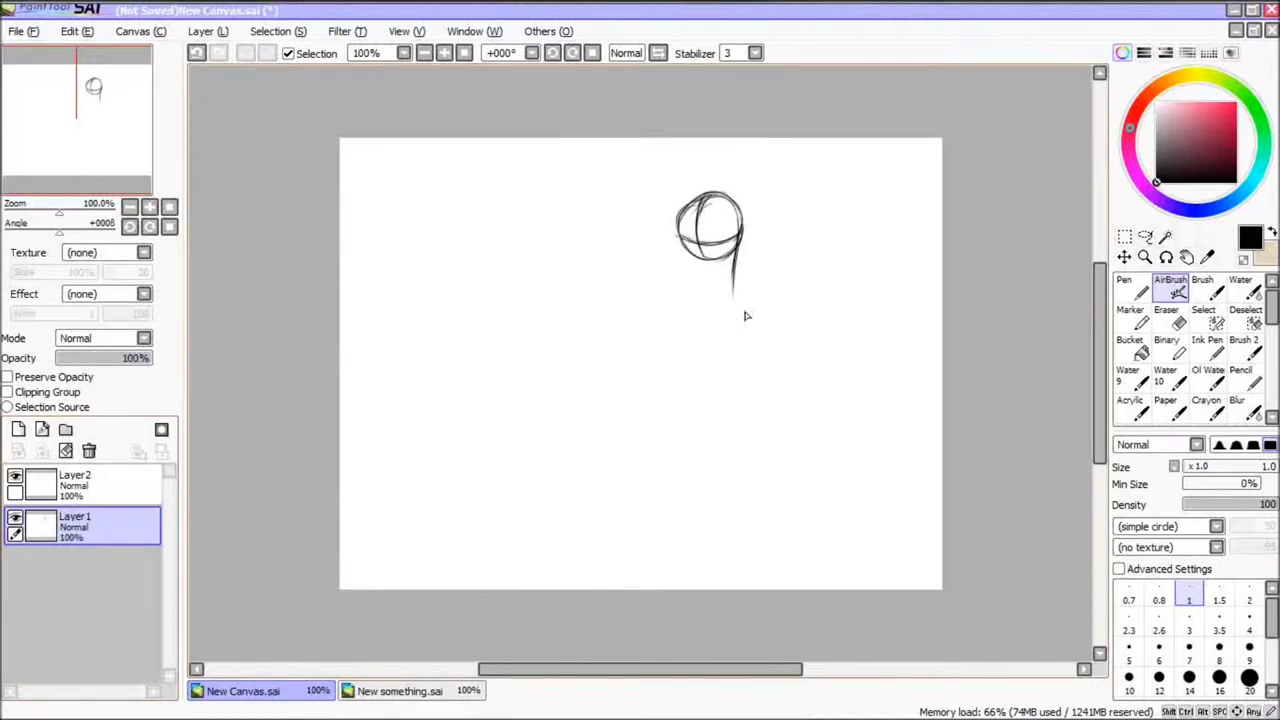
pyautogui.moveTo(660, 278); pyautogui.dragTo(682, 350)
pyautogui.moveTo(735, 262); pyautogui.dragTo(735, 380)
pyautogui.moveTo(796, 270); pyautogui.dragTo(786, 332)
pyautogui.moveTo(650, 300); pyautogui.dragTo(685, 380)
pyautogui.moveTo(792, 290); pyautogui.dragTo(772, 370)
pyautogui.moveTo(682, 378); pyautogui.dragTo(778, 368)
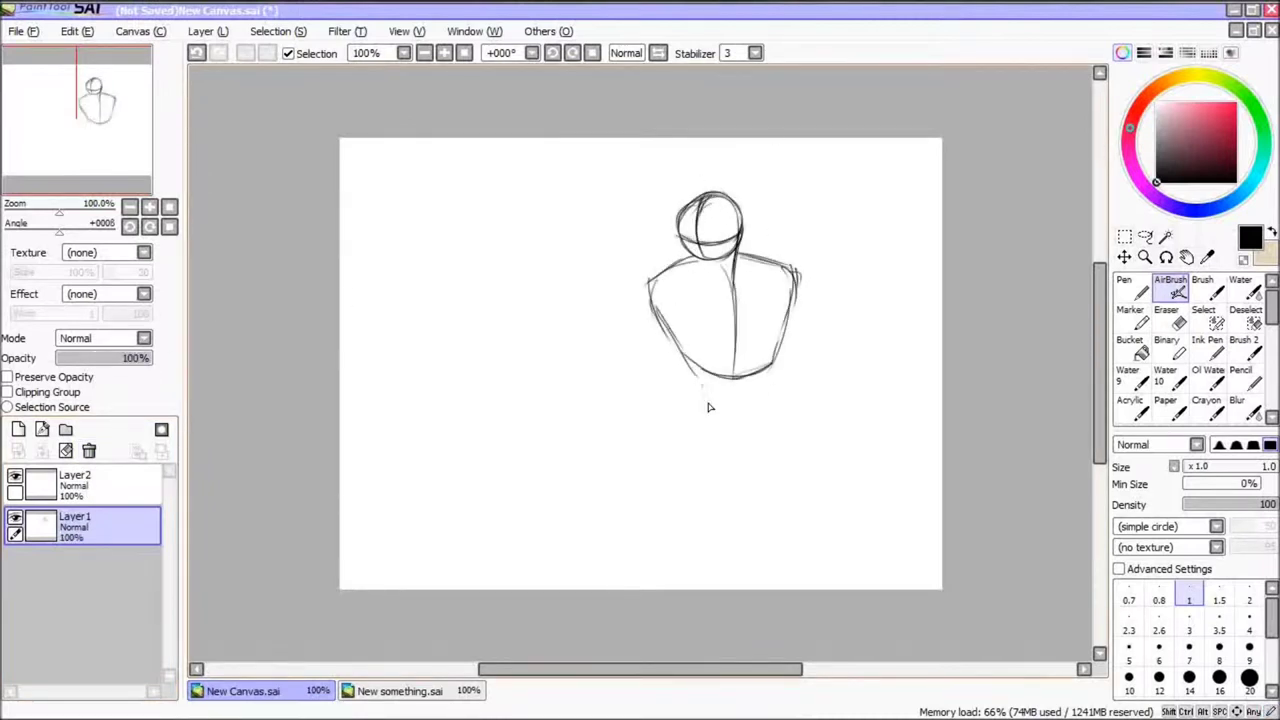
# Extend the torso sketch with the waist and abdomen, and clear the whole layer
pyautogui.moveTo(686, 340); pyautogui.dragTo(688, 410)
pyautogui.moveTo(688, 418); pyautogui.dragTo(770, 410)
pyautogui.moveTo(738, 262); pyautogui.dragTo(748, 415)
pyautogui.moveTo(782, 262); pyautogui.dragTo(776, 400)
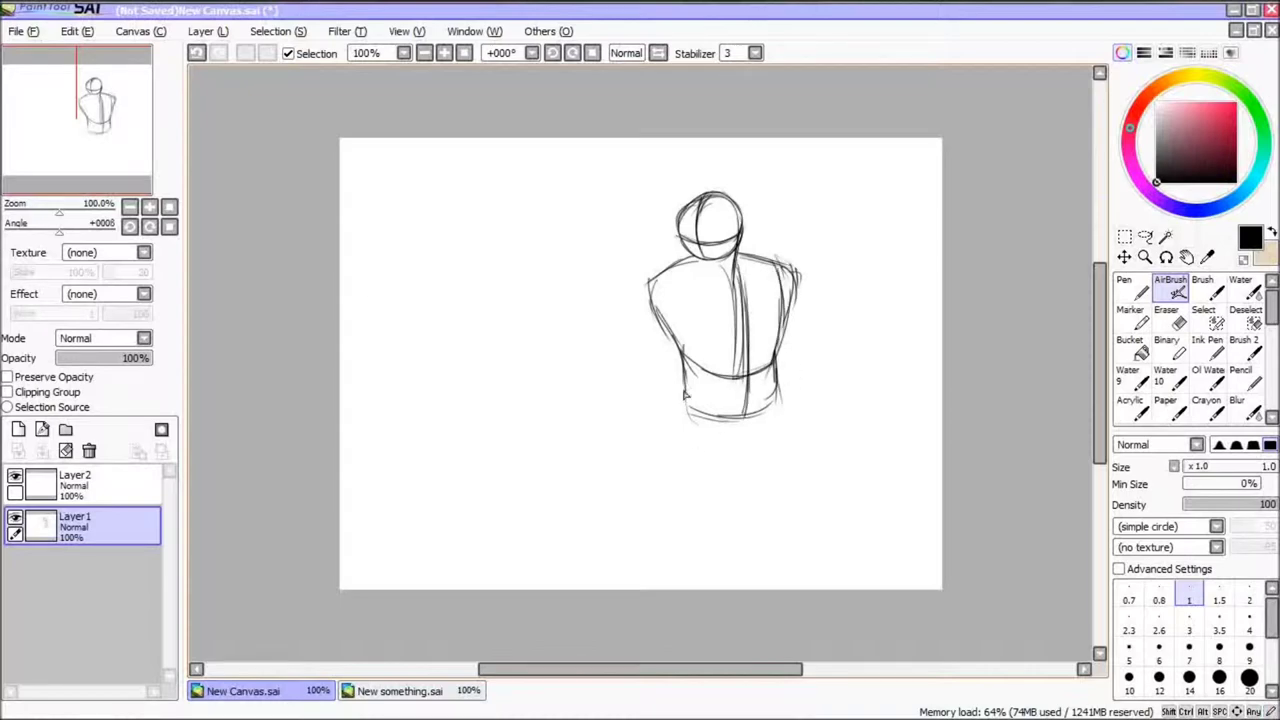
pyautogui.press('Delete')
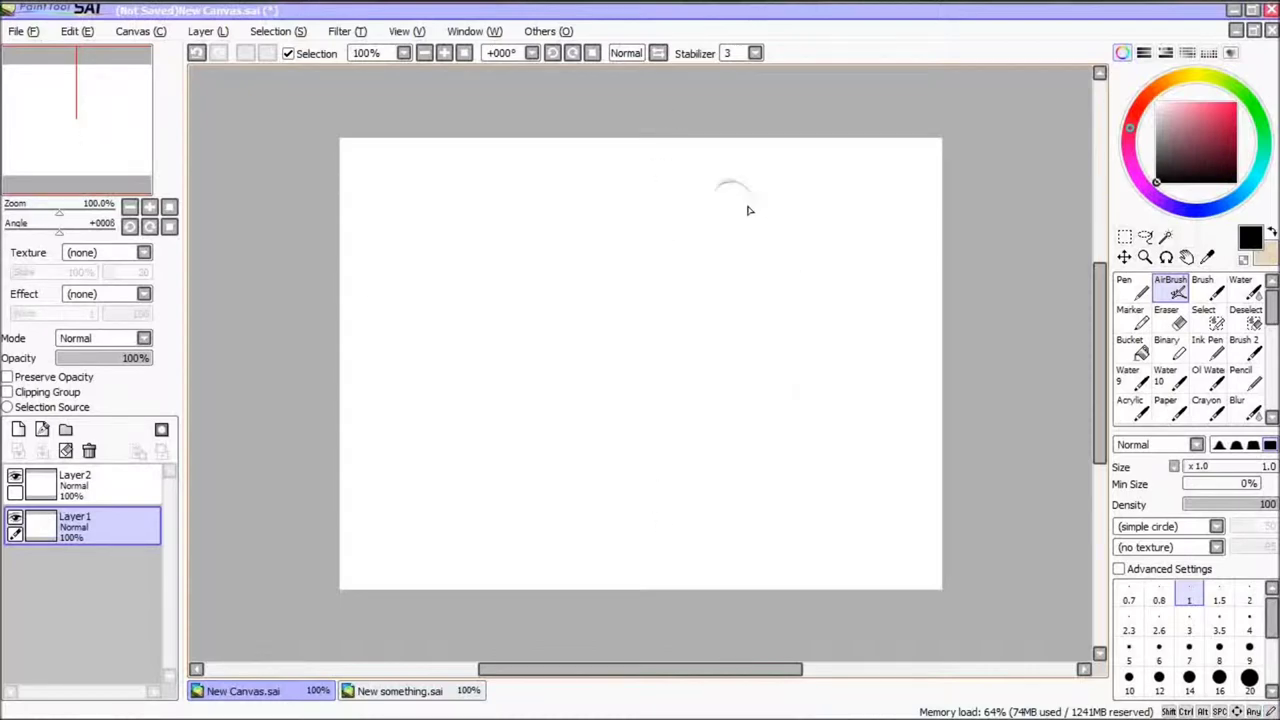
# Sketch a round head with facial guidelines, the shoulders, the chest and the straight arm reaching down to the ground
pyautogui.moveTo(748, 210); pyautogui.dragTo(736, 193)
pyautogui.moveTo(727, 257); pyautogui.dragTo(756, 243)
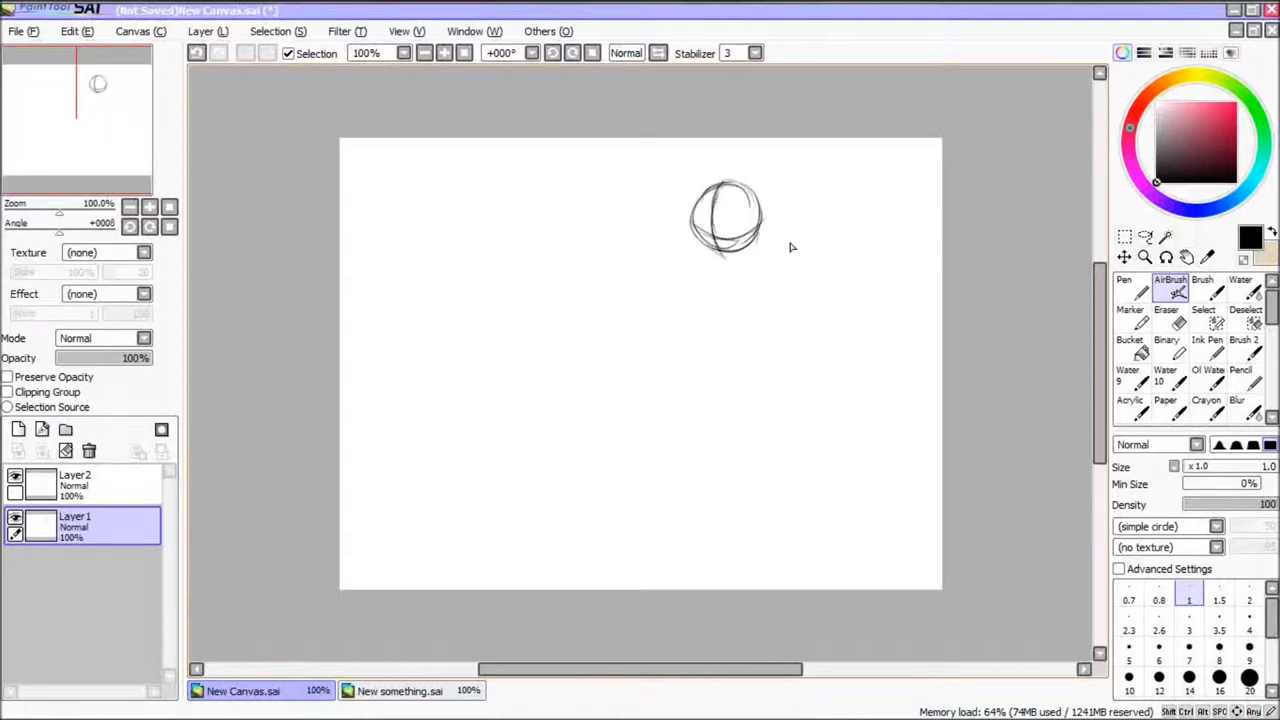
pyautogui.moveTo(801, 310); pyautogui.dragTo(747, 320)
pyautogui.moveTo(661, 310); pyautogui.dragTo(668, 385)
pyautogui.moveTo(815, 262)
pyautogui.mouseDown()
pyautogui.moveTo(820, 349)
pyautogui.moveTo(792, 395)
pyautogui.moveTo(846, 518)
pyautogui.mouseUp()
pyautogui.moveTo(793, 420); pyautogui.dragTo(786, 526)
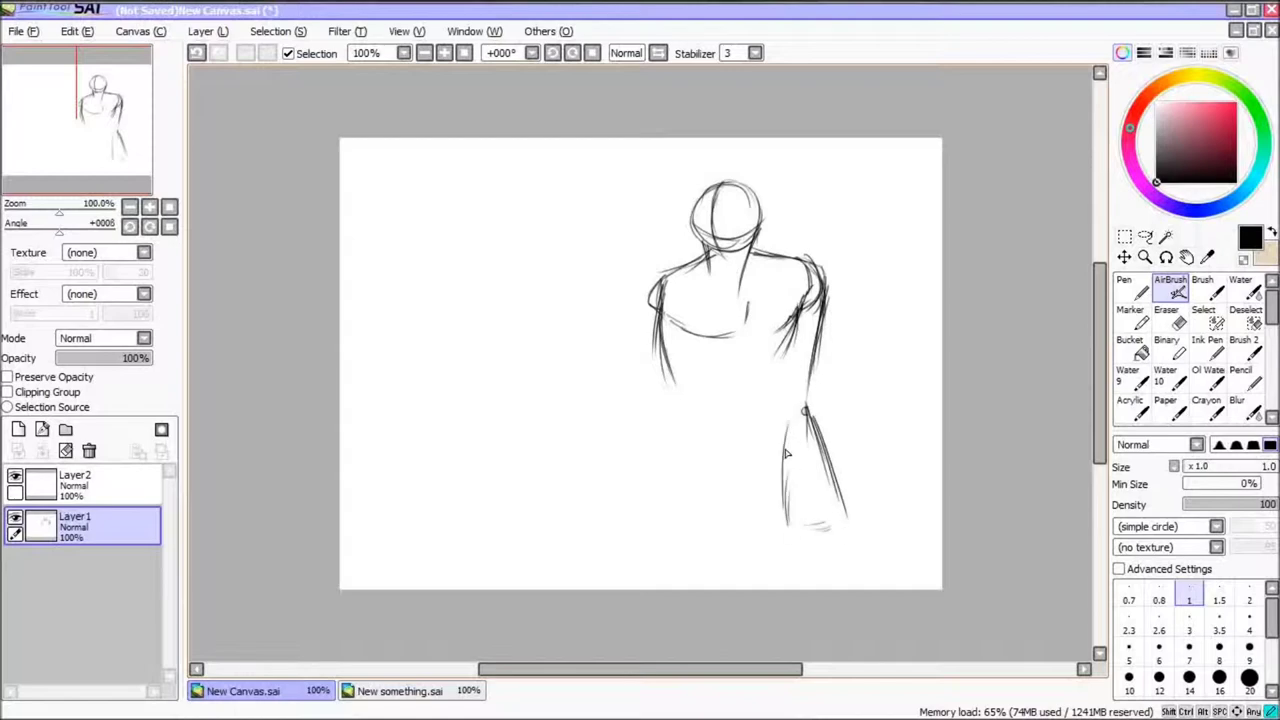
pyautogui.moveTo(836, 330); pyautogui.dragTo(794, 478)
pyautogui.moveTo(830, 266)
pyautogui.mouseDown()
pyautogui.moveTo(815, 382)
pyautogui.moveTo(790, 402)
pyautogui.mouseUp()
# Sketch the bent arm with its elbow, forearm and hand across the lap, and the sides of the waist
pyautogui.moveTo(668, 270)
pyautogui.mouseDown()
pyautogui.moveTo(598, 415)
pyautogui.moveTo(750, 458)
pyautogui.mouseUp()
pyautogui.moveTo(602, 392); pyautogui.dragTo(716, 414)
pyautogui.moveTo(720, 414); pyautogui.dragTo(748, 440)
pyautogui.moveTo(664, 278); pyautogui.dragTo(604, 386)
pyautogui.moveTo(660, 332)
pyautogui.mouseDown()
pyautogui.moveTo(658, 392)
pyautogui.moveTo(676, 398)
pyautogui.mouseUp()
pyautogui.moveTo(792, 326)
pyautogui.mouseDown()
pyautogui.moveTo(774, 376)
pyautogui.moveTo(845, 396)
pyautogui.mouseUp()
pyautogui.moveTo(786, 362); pyautogui.dragTo(762, 450)
# Sketch the kneeling leg's thigh and rounded knee below the bent forearm
pyautogui.moveTo(676, 366); pyautogui.dragTo(628, 550)
pyautogui.moveTo(650, 440); pyautogui.dragTo(630, 570)
pyautogui.moveTo(632, 572); pyautogui.dragTo(722, 508)
pyautogui.moveTo(756, 450); pyautogui.dragTo(686, 566)
# Try sketching the other leg bent outward beyond the straight arm, and undo the strokes
pyautogui.moveTo(780, 390)
pyautogui.mouseDown()
pyautogui.moveTo(900, 446)
pyautogui.moveTo(912, 500)
pyautogui.mouseUp()
pyautogui.moveTo(912, 492); pyautogui.dragTo(840, 545)
pyautogui.moveTo(745, 455)
pyautogui.mouseDown()
pyautogui.moveTo(905, 495)
pyautogui.moveTo(806, 532)
pyautogui.mouseUp()
pyautogui.moveTo(804, 544); pyautogui.dragTo(877, 556)
pyautogui.hotkey('ctrl', 'z')
pyautogui.hotkey('ctrl', 'z')
pyautogui.hotkey('ctrl', 'z')
pyautogui.hotkey('ctrl', 'z')
pyautogui.hotkey('ctrl', 'z')
pyautogui.hotkey('ctrl', 'z')
pyautogui.hotkey('ctrl', 'z')
pyautogui.hotkey('ctrl', 'z')
pyautogui.hotkey('ctrl', 'z')
pyautogui.hotkey('ctrl', 'z')
# Sketch the second thigh sloping behind the straight arm to a knee near the ground, with its lower edge
pyautogui.moveTo(778, 390); pyautogui.dragTo(868, 496)
pyautogui.moveTo(812, 424); pyautogui.dragTo(887, 545)
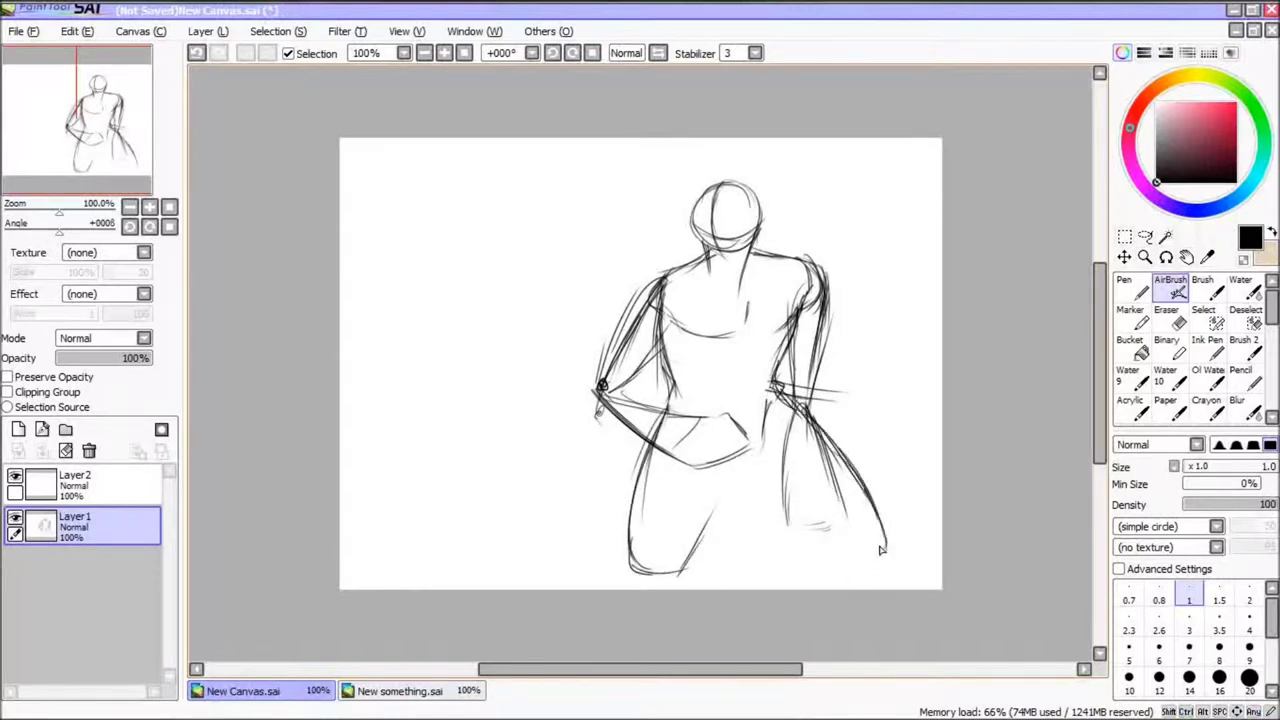
pyautogui.moveTo(756, 460); pyautogui.dragTo(786, 506)
pyautogui.moveTo(886, 548); pyautogui.dragTo(820, 556)
pyautogui.moveTo(760, 490); pyautogui.dragTo(883, 525)
pyautogui.moveTo(814, 410); pyautogui.dragTo(888, 534)
# Add the inner thigh lines, the planted hand, the folded lower leg and faint curves beside the figure
pyautogui.moveTo(790, 450); pyautogui.dragTo(742, 520)
pyautogui.moveTo(748, 444); pyautogui.dragTo(700, 542)
pyautogui.moveTo(815, 510); pyautogui.dragTo(852, 570)
pyautogui.moveTo(545, 440); pyautogui.dragTo(500, 486)
pyautogui.moveTo(512, 415); pyautogui.dragTo(565, 420)
pyautogui.moveTo(628, 462); pyautogui.dragTo(606, 552)
pyautogui.moveTo(600, 442); pyautogui.dragTo(592, 515)
pyautogui.moveTo(598, 430); pyautogui.dragTo(640, 490)
pyautogui.moveTo(798, 470); pyautogui.dragTo(724, 526)
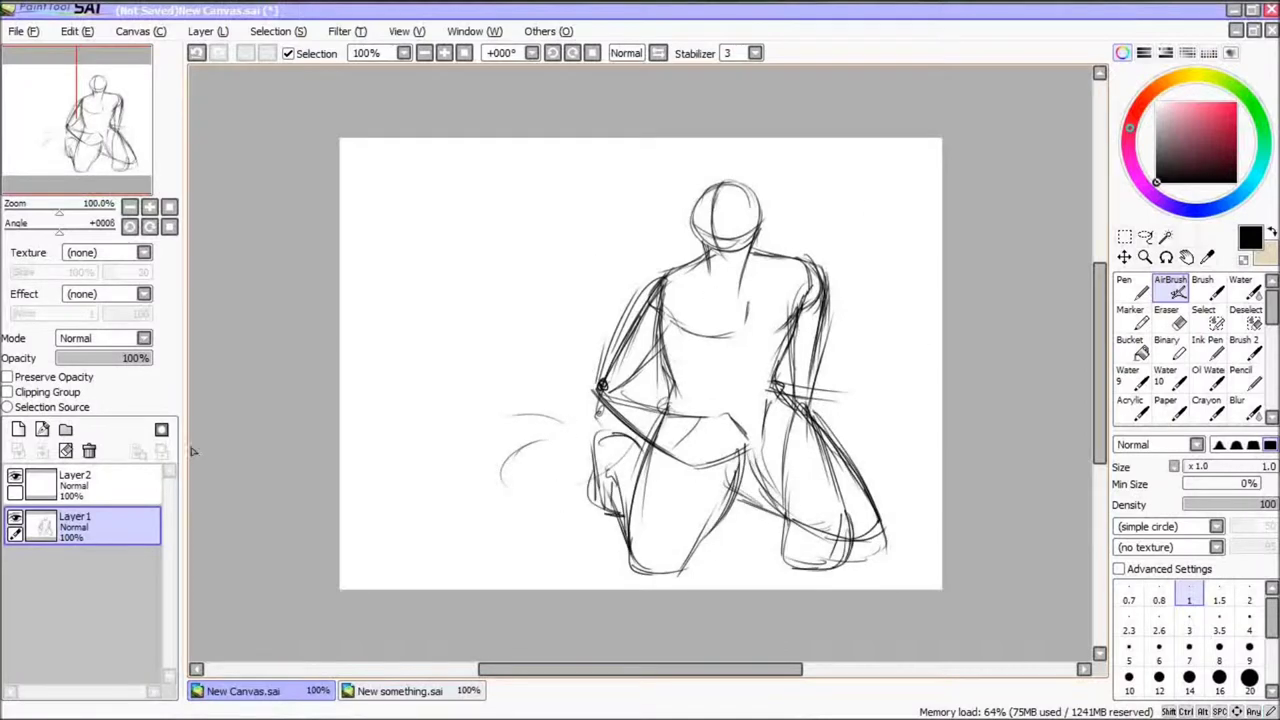
# Lower the opacity of Layer1 to 41% and make Layer2 active for drawing
pyautogui.click(100, 485)
pyautogui.click(102, 538)
pyautogui.moveTo(146, 358); pyautogui.dragTo(96, 358)
pyautogui.click(102, 487)
# Set the brush size to 0.8 and outline the head with its brow band, small arch, protruding jaw and neck
pyautogui.click(149, 207)
pyautogui.moveTo(1099, 340); pyautogui.dragTo(1099, 298)
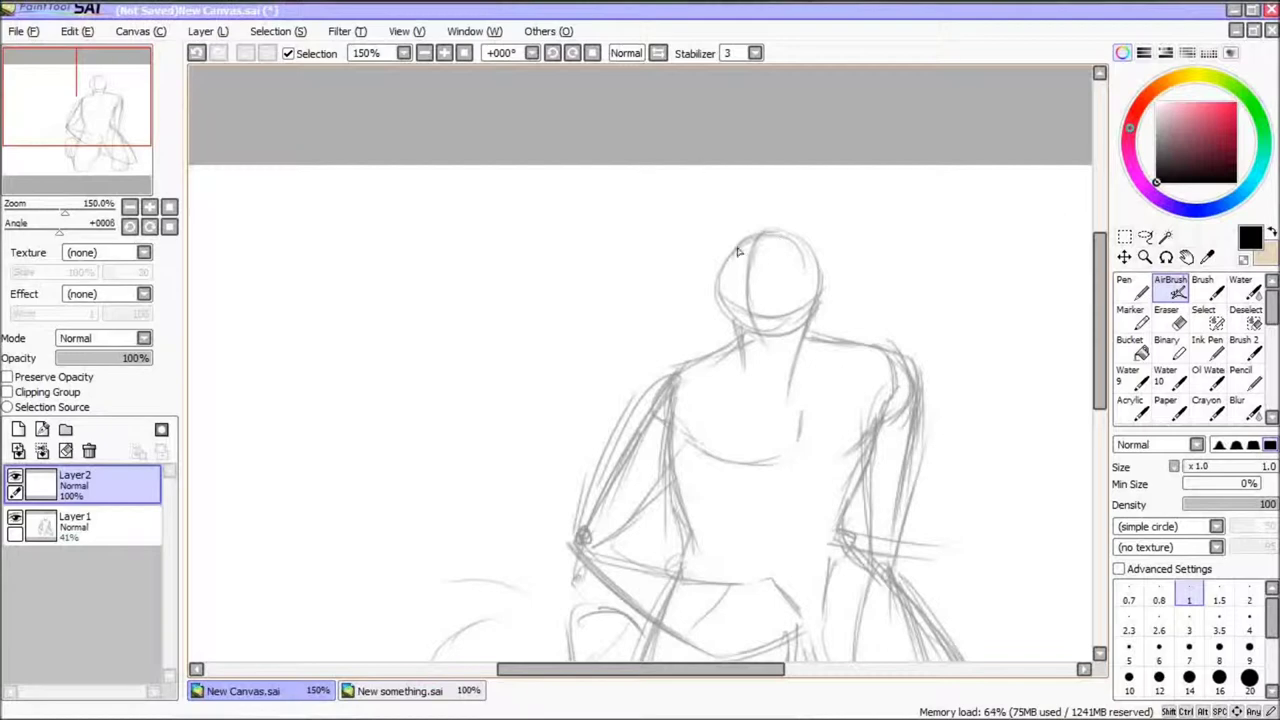
pyautogui.press('[')
pyautogui.moveTo(728, 303); pyautogui.dragTo(786, 312)
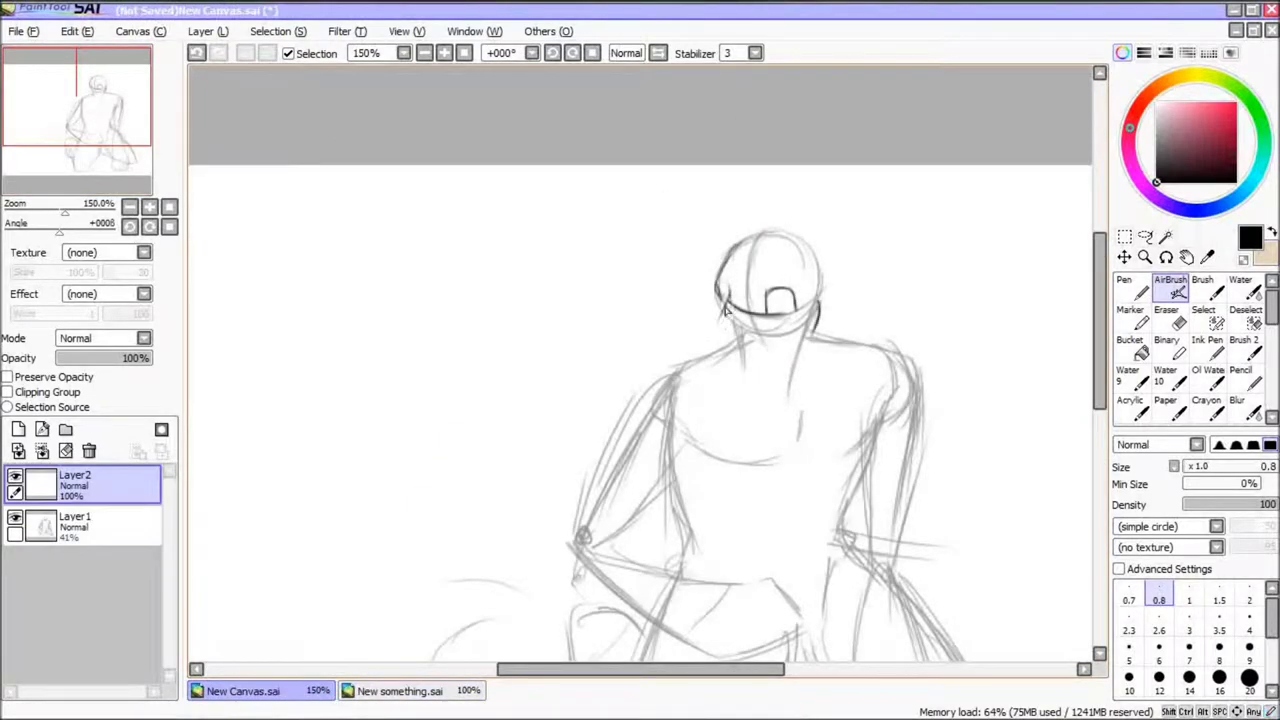
pyautogui.moveTo(729, 386); pyautogui.dragTo(764, 371)
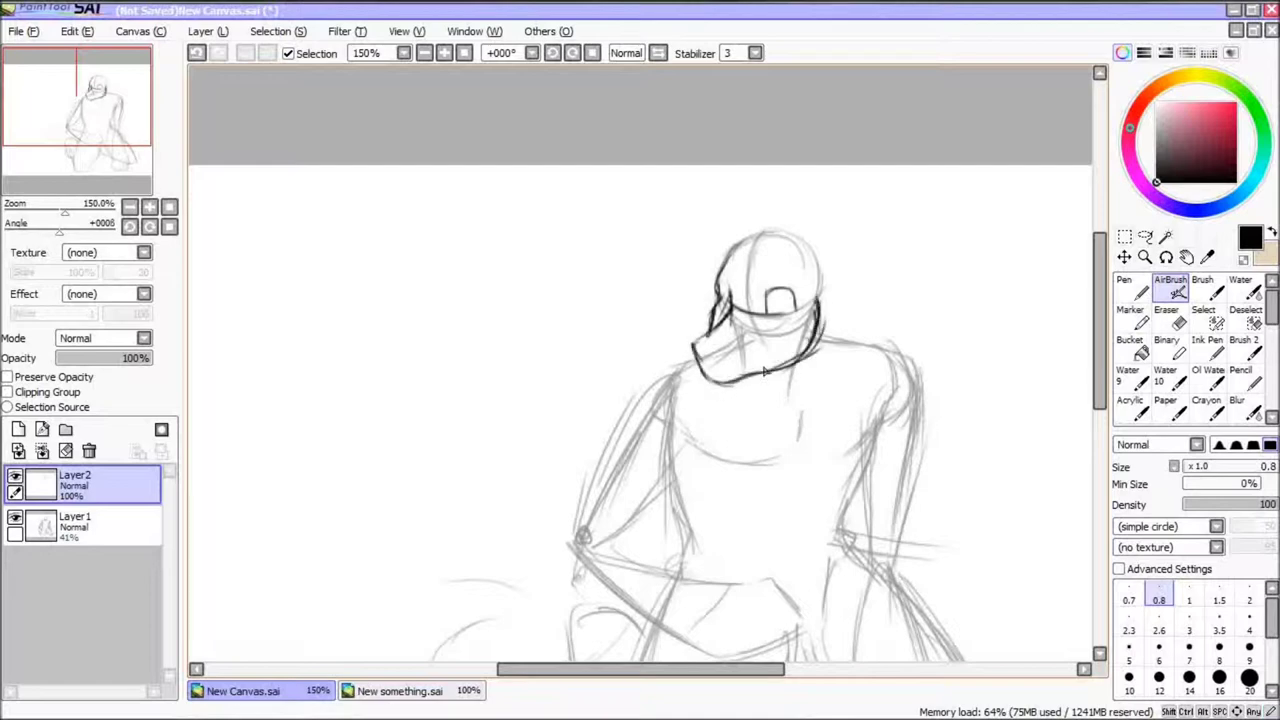
pyautogui.moveTo(718, 290)
pyautogui.mouseDown()
pyautogui.moveTo(818, 285)
pyautogui.moveTo(802, 402)
pyautogui.mouseUp()
pyautogui.moveTo(813, 396); pyautogui.dragTo(825, 414)
# Outline both shoulders, the chest curve and the upper part of the straight arm over the rough sketch
pyautogui.scroll(-3, 800, 400)
pyautogui.moveTo(884, 210)
pyautogui.mouseDown()
pyautogui.moveTo(928, 255)
pyautogui.moveTo(906, 322)
pyautogui.mouseUp()
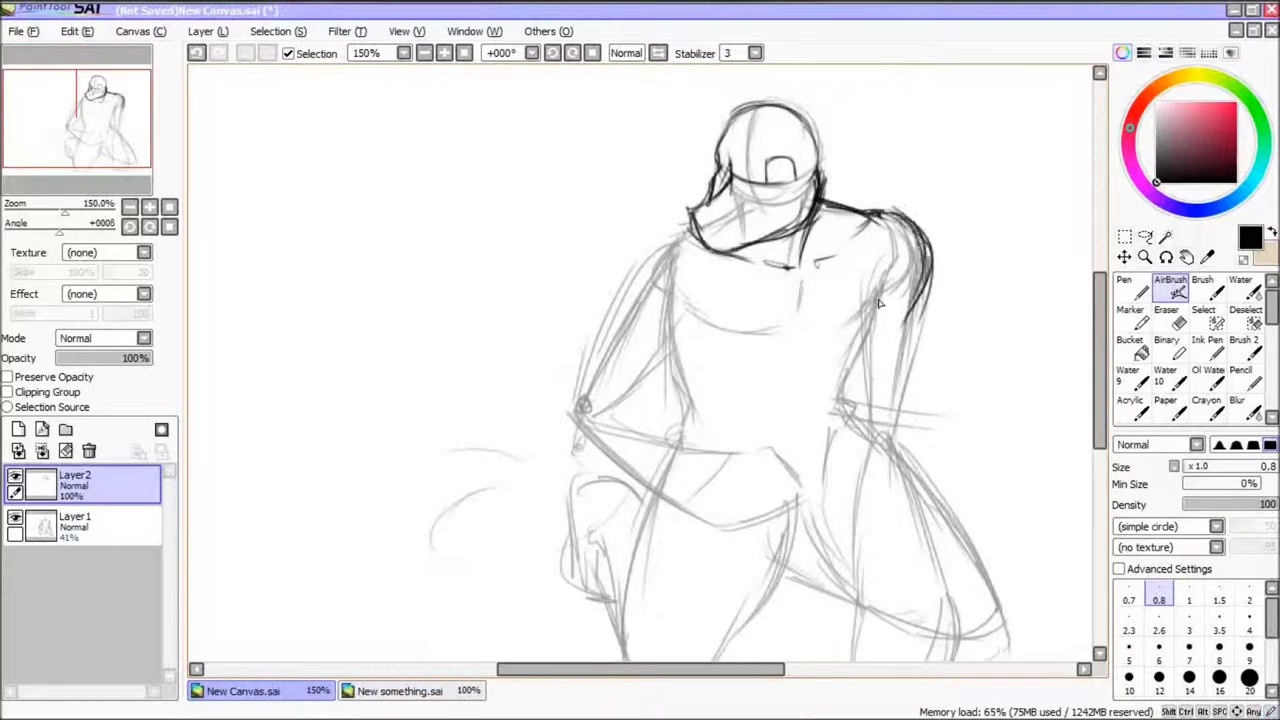
pyautogui.moveTo(698, 226); pyautogui.dragTo(630, 310)
pyautogui.moveTo(688, 303); pyautogui.dragTo(788, 340)
pyautogui.moveTo(928, 262); pyautogui.dragTo(908, 358)
pyautogui.moveTo(930, 298); pyautogui.dragTo(894, 442)
pyautogui.moveTo(865, 310); pyautogui.dragTo(855, 425)
pyautogui.moveTo(931, 254); pyautogui.dragTo(914, 320)
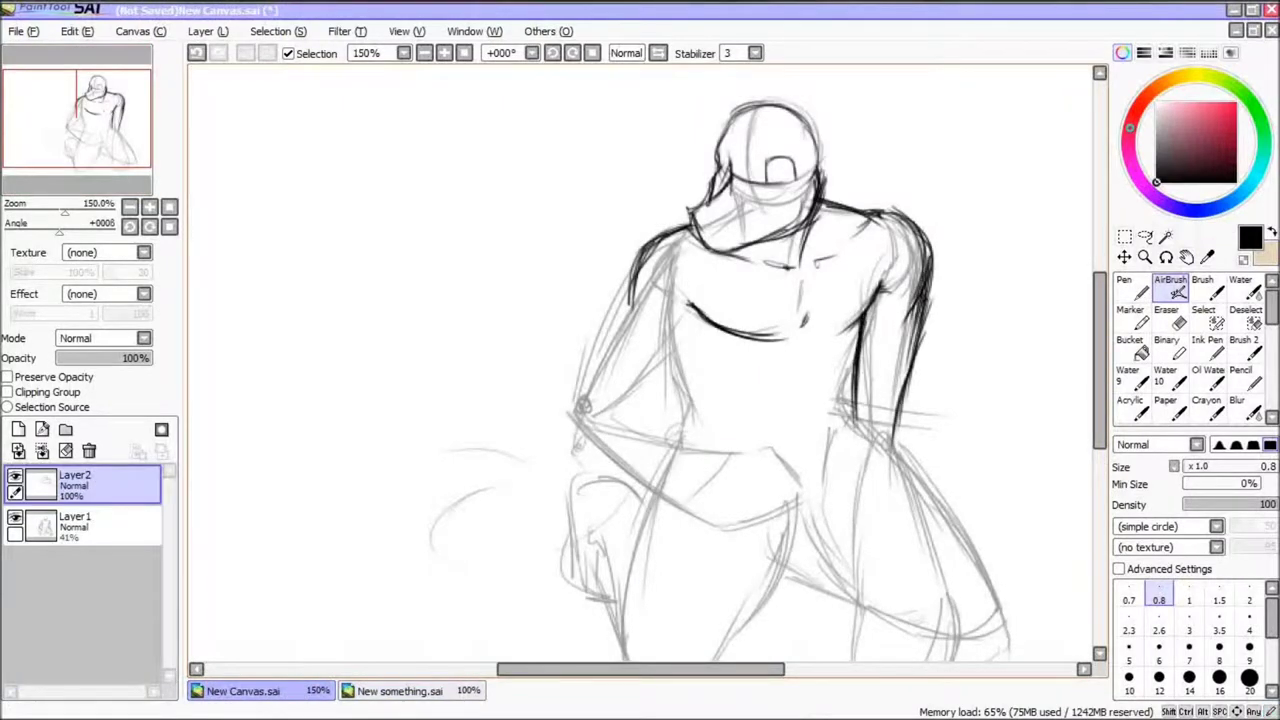
pyautogui.moveTo(933, 228); pyautogui.dragTo(919, 328)
# Outline the straight arm's forearm down to the rounded hand on the ground
pyautogui.scroll(-3, 940, 338)
pyautogui.moveTo(862, 282); pyautogui.dragTo(834, 428)
pyautogui.moveTo(898, 292)
pyautogui.mouseDown()
pyautogui.moveTo(946, 558)
pyautogui.moveTo(858, 572)
pyautogui.mouseUp()
pyautogui.moveTo(840, 364)
pyautogui.mouseDown()
pyautogui.moveTo(834, 537)
pyautogui.moveTo(938, 572)
pyautogui.mouseUp()
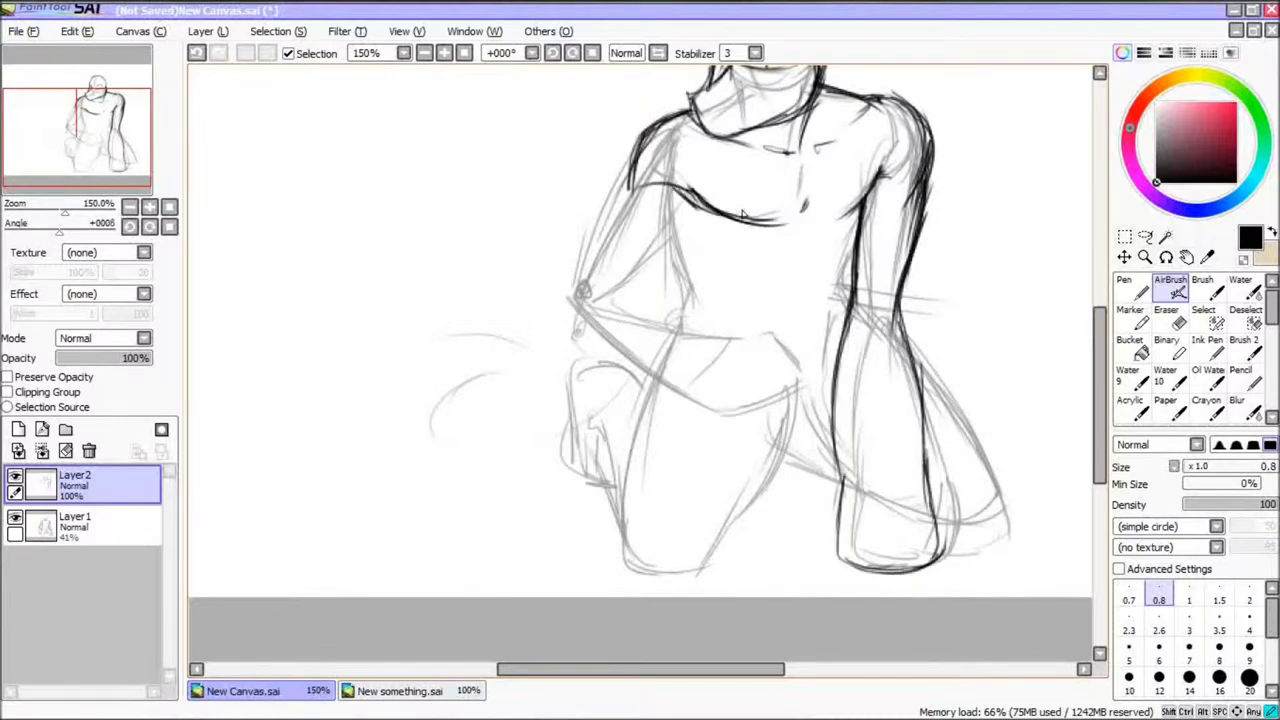
# Outline the bent arm, elbow, forearm and rounded fist across the lap, and the side of the torso
pyautogui.moveTo(697, 200); pyautogui.dragTo(722, 216)
pyautogui.moveTo(632, 164); pyautogui.dragTo(571, 308)
pyautogui.moveTo(688, 213)
pyautogui.mouseDown()
pyautogui.moveTo(622, 292)
pyautogui.moveTo(608, 358)
pyautogui.moveTo(712, 406)
pyautogui.mouseUp()
pyautogui.moveTo(578, 286)
pyautogui.mouseDown()
pyautogui.moveTo(748, 336)
pyautogui.moveTo(696, 302)
pyautogui.mouseUp()
pyautogui.moveTo(670, 410); pyautogui.dragTo(788, 396)
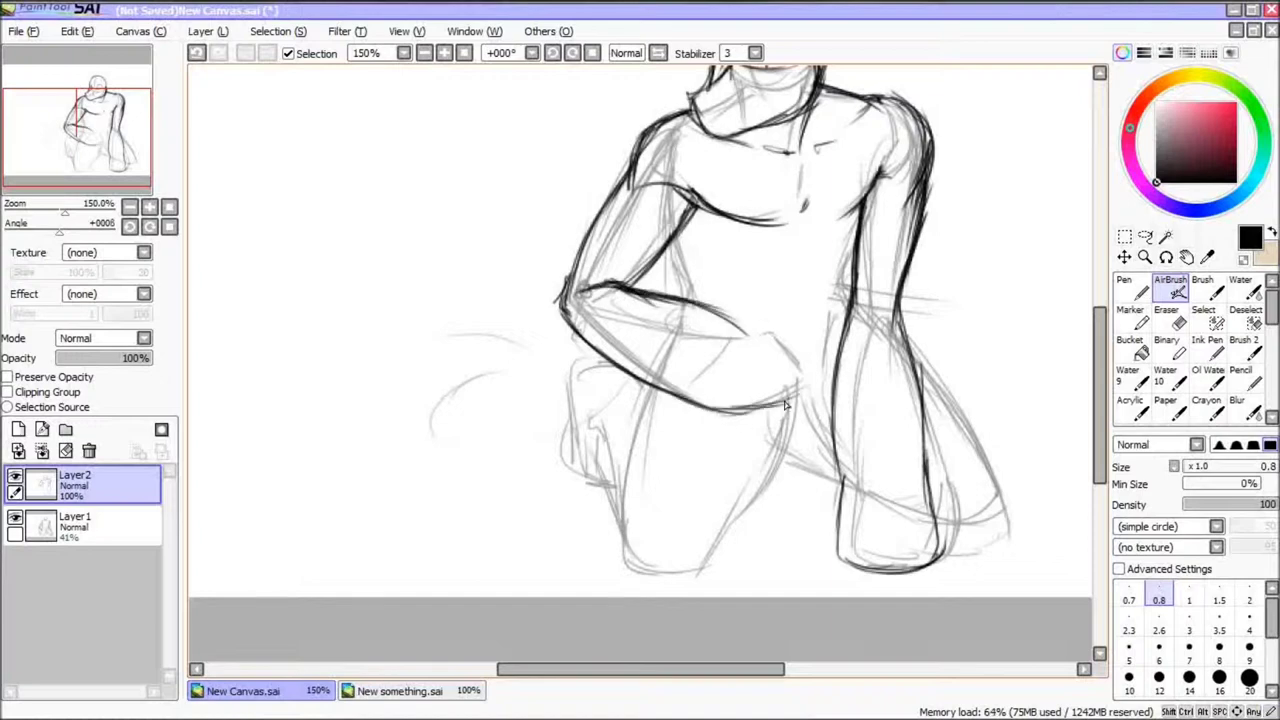
pyautogui.moveTo(768, 334); pyautogui.dragTo(736, 412)
pyautogui.moveTo(704, 226); pyautogui.dragTo(672, 306)
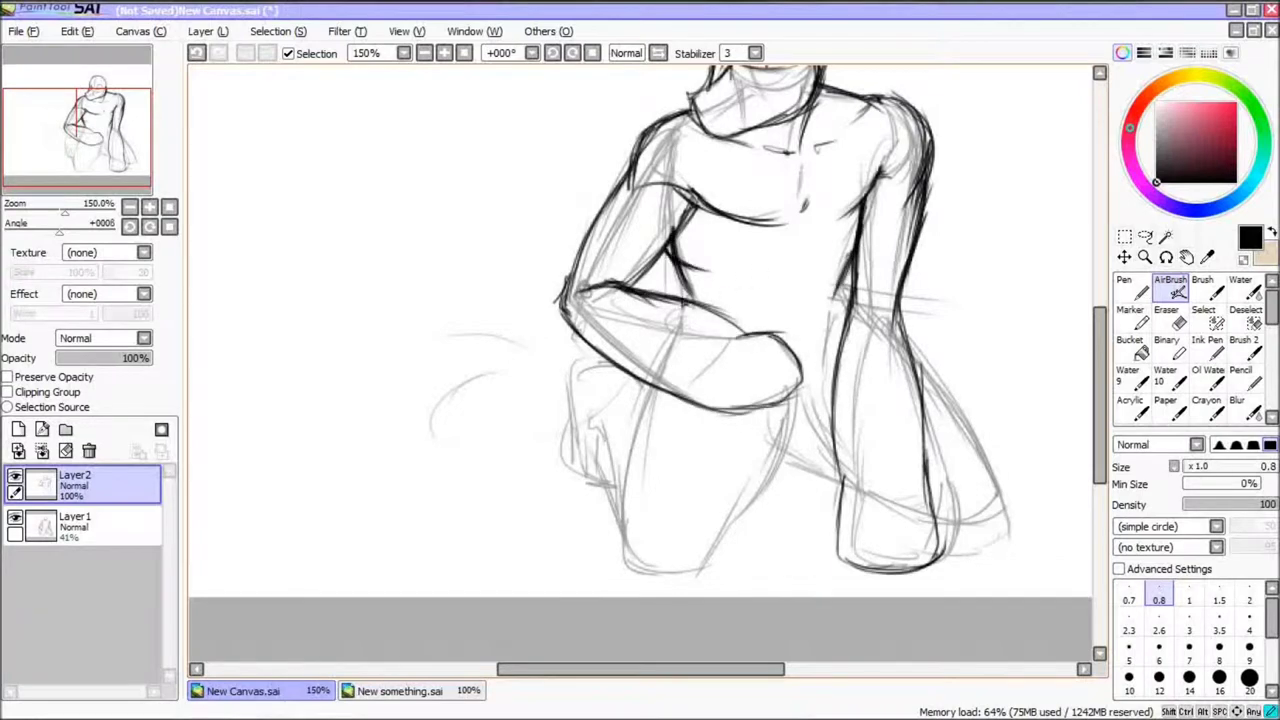
# Outline the waist, the curved abdomen lines and the kneeling leg's inner thigh
pyautogui.moveTo(834, 306)
pyautogui.mouseDown()
pyautogui.moveTo(800, 402)
pyautogui.moveTo(818, 394)
pyautogui.mouseUp()
pyautogui.moveTo(682, 300)
pyautogui.mouseDown()
pyautogui.moveTo(758, 264)
pyautogui.moveTo(838, 262)
pyautogui.mouseUp()
pyautogui.moveTo(786, 388)
pyautogui.mouseDown()
pyautogui.moveTo(706, 470)
pyautogui.moveTo(706, 564)
pyautogui.mouseUp()
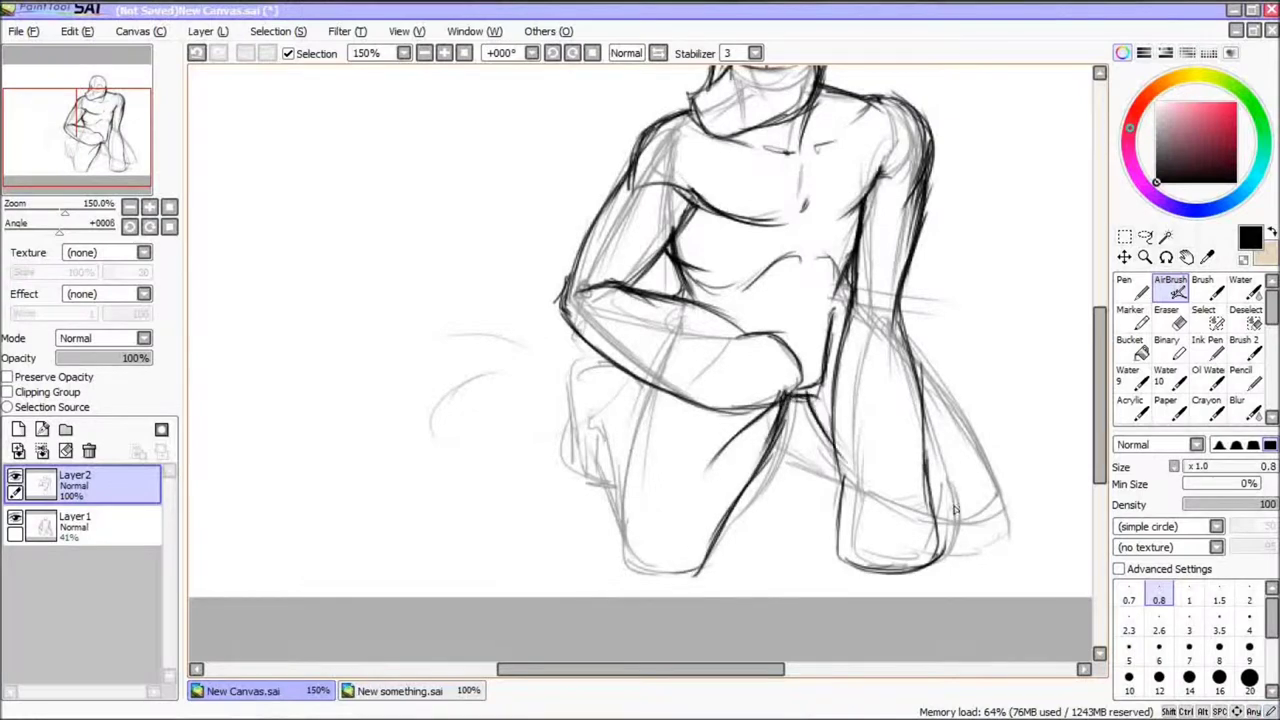
# Outline the outward leg's thigh, knee and underside behind the planted hand, and the curve between the legs
pyautogui.moveTo(930, 370); pyautogui.dragTo(1000, 490)
pyautogui.moveTo(938, 516)
pyautogui.mouseDown()
pyautogui.moveTo(998, 514)
pyautogui.moveTo(1002, 494)
pyautogui.mouseUp()
pyautogui.moveTo(1002, 492)
pyautogui.mouseDown()
pyautogui.moveTo(996, 538)
pyautogui.moveTo(948, 550)
pyautogui.mouseUp()
pyautogui.moveTo(845, 495); pyautogui.dragTo(802, 448)
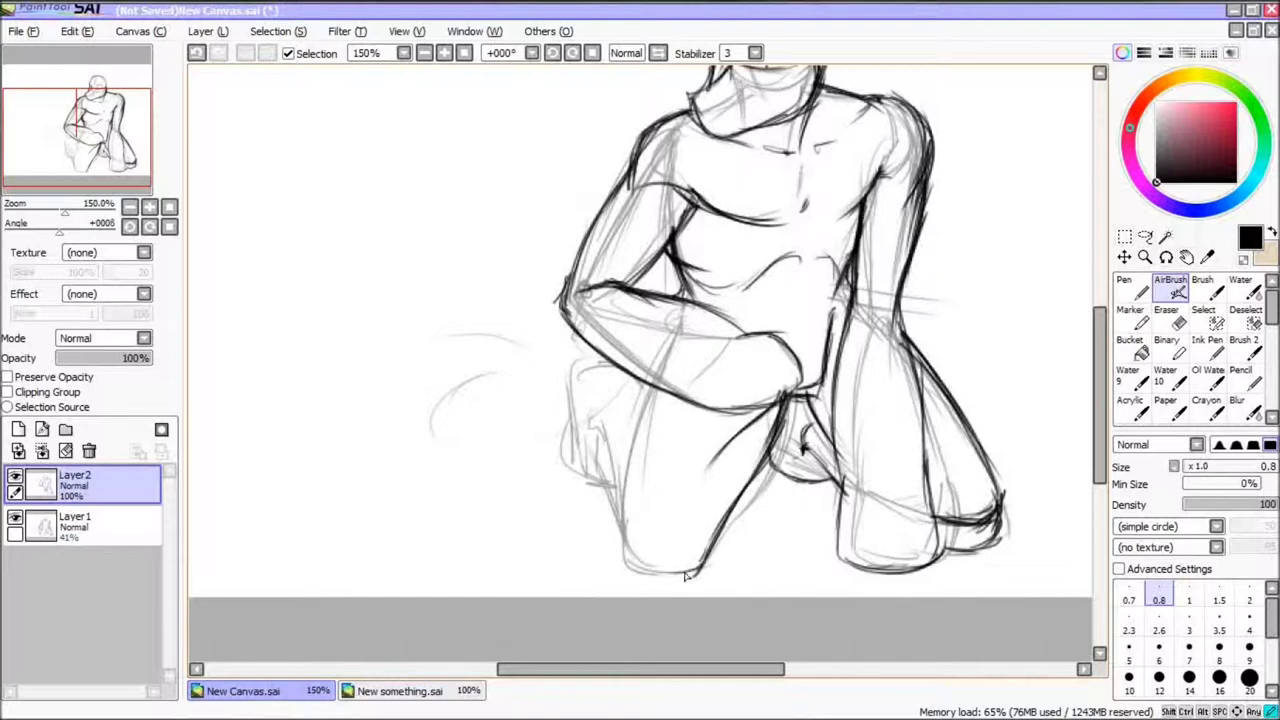
# Outline the kneeling leg's knee and outer thigh up to the bent forearm
pyautogui.moveTo(700, 569); pyautogui.dragTo(624, 550)
pyautogui.moveTo(628, 464); pyautogui.dragTo(650, 572)
pyautogui.moveTo(650, 380); pyautogui.dragTo(628, 472)
pyautogui.moveTo(643, 384); pyautogui.dragTo(627, 556)
# Outline the folded lower leg behind the kneeling thigh and the long curved shape extending beside the figure
pyautogui.scroll(1, 620, 406)
pyautogui.moveTo(578, 415)
pyautogui.mouseDown()
pyautogui.moveTo(610, 403)
pyautogui.moveTo(574, 527)
pyautogui.mouseUp()
pyautogui.moveTo(575, 518); pyautogui.dragTo(605, 542)
pyautogui.moveTo(618, 438); pyautogui.dragTo(600, 584)
pyautogui.moveTo(634, 446)
pyautogui.mouseDown()
pyautogui.moveTo(574, 406)
pyautogui.moveTo(584, 540)
pyautogui.mouseUp()
pyautogui.scroll(1, 600, 500)
pyautogui.moveTo(756, 380)
pyautogui.mouseDown()
pyautogui.moveTo(430, 492)
pyautogui.moveTo(480, 318)
pyautogui.mouseUp()
# Zoom in on the head to 300% and rework the muzzle and mouth contours with the eraser and AirBrush
pyautogui.scroll(4, 770, 184)
pyautogui.click(1146, 258)
pyautogui.click(750, 292)
pyautogui.click(1170, 288)
pyautogui.moveTo(546, 430); pyautogui.dragTo(722, 460)
pyautogui.click(1168, 318)
pyautogui.click(1170, 288)
pyautogui.moveTo(618, 336)
pyautogui.mouseDown()
pyautogui.moveTo(580, 382)
pyautogui.moveTo(544, 392)
pyautogui.mouseUp()
pyautogui.moveTo(534, 392)
pyautogui.mouseDown()
pyautogui.moveTo(572, 448)
pyautogui.moveTo(608, 408)
pyautogui.mouseUp()
pyautogui.moveTo(532, 404); pyautogui.dragTo(612, 416)
pyautogui.moveTo(534, 454)
pyautogui.mouseDown()
pyautogui.moveTo(704, 458)
pyautogui.moveTo(748, 430)
pyautogui.mouseUp()
# Erase and redraw the snout, mouth line and lower lip on Layer2, including the corner of the mouth and the bridge of the nose
pyautogui.click(1168, 318)
pyautogui.moveTo(728, 440)
pyautogui.mouseDown()
pyautogui.moveTo(680, 448)
pyautogui.moveTo(560, 410)
pyautogui.mouseUp()
pyautogui.click(1170, 288)
pyautogui.click(400, 691)
pyautogui.click(288, 692)
pyautogui.moveTo(745, 430); pyautogui.dragTo(588, 456)
pyautogui.moveTo(600, 368); pyautogui.dragTo(556, 445)
pyautogui.moveTo(545, 392)
pyautogui.mouseDown()
pyautogui.moveTo(670, 456)
pyautogui.moveTo(745, 430)
pyautogui.mouseUp()
pyautogui.moveTo(563, 462); pyautogui.dragTo(718, 480)
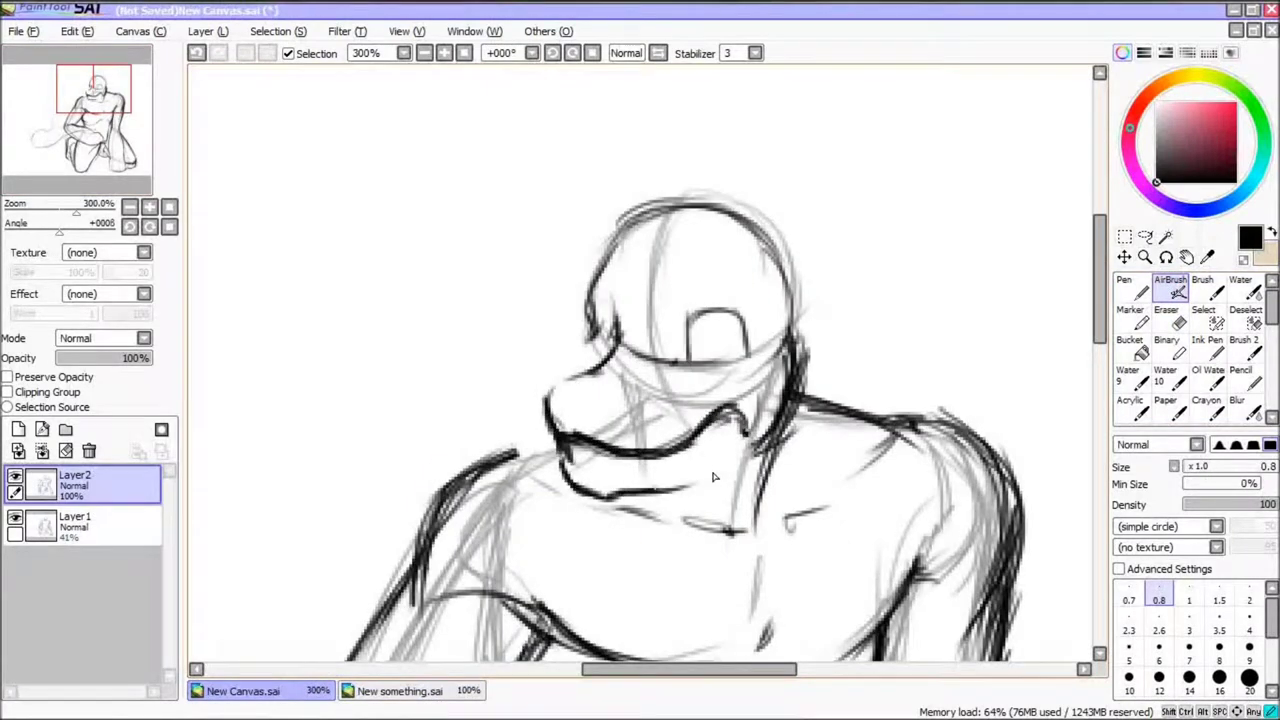
pyautogui.moveTo(768, 442); pyautogui.dragTo(620, 492)
pyautogui.moveTo(598, 330); pyautogui.dragTo(542, 400)
# Outline the rounded top and back of the head down to the neck, and the small contour joining the muzzle to the shoulder
pyautogui.moveTo(592, 322); pyautogui.dragTo(658, 210)
pyautogui.moveTo(596, 270); pyautogui.dragTo(755, 210)
pyautogui.moveTo(720, 216); pyautogui.dragTo(795, 320)
pyautogui.moveTo(556, 440); pyautogui.dragTo(514, 464)
pyautogui.moveTo(804, 410); pyautogui.dragTo(754, 488)
pyautogui.moveTo(748, 222); pyautogui.dragTo(826, 396)
pyautogui.moveTo(822, 350); pyautogui.dragTo(798, 422)
# Strengthen the lower jaw contour from beneath the chin up to the corner of the mouth
pyautogui.moveTo(1101, 335); pyautogui.dragTo(1101, 319)
pyautogui.moveTo(747, 504); pyautogui.dragTo(645, 543)
pyautogui.moveTo(573, 525); pyautogui.dragTo(629, 545)
pyautogui.moveTo(720, 504); pyautogui.dragTo(594, 550)
pyautogui.moveTo(728, 505); pyautogui.dragTo(656, 540)
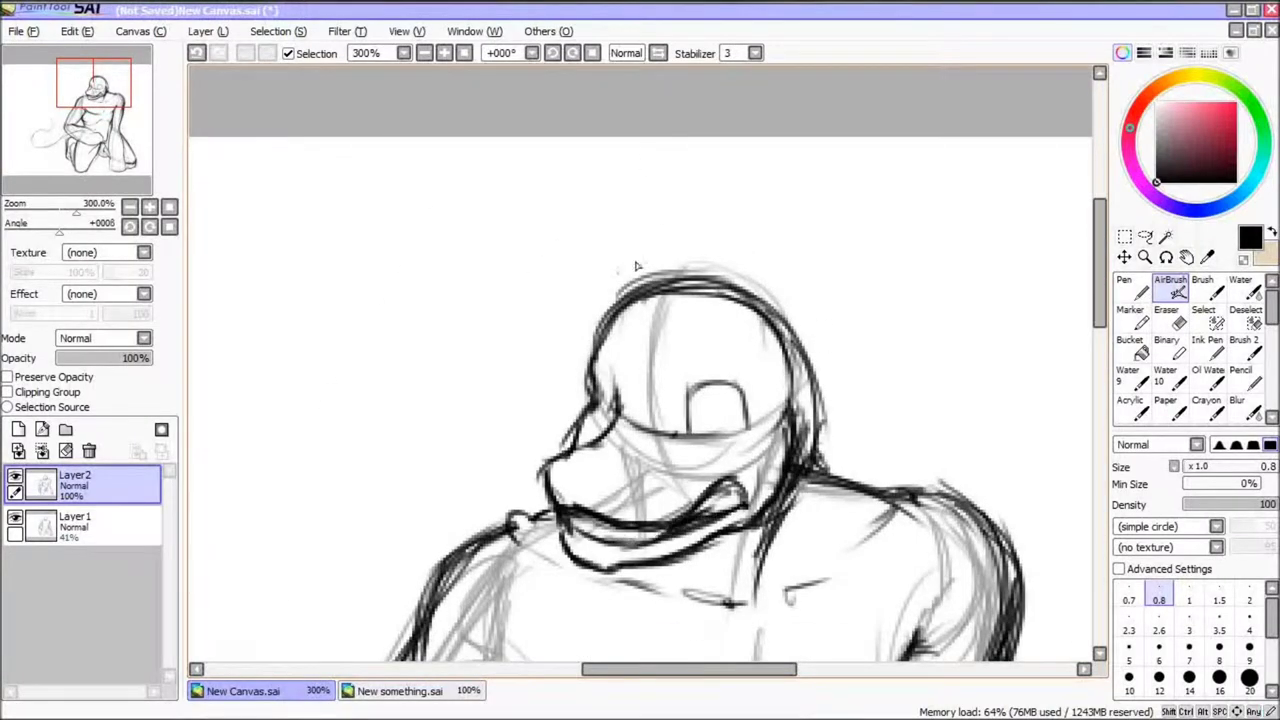
# Sketch two large curved horns on top of the head and a pointed ear at the back of it
pyautogui.moveTo(764, 374); pyautogui.dragTo(834, 298)
pyautogui.moveTo(608, 338); pyautogui.dragTo(604, 194)
pyautogui.moveTo(550, 242); pyautogui.dragTo(676, 192)
pyautogui.moveTo(768, 345); pyautogui.dragTo(708, 313)
pyautogui.moveTo(750, 348)
pyautogui.mouseDown()
pyautogui.moveTo(850, 253)
pyautogui.moveTo(830, 200)
pyautogui.mouseUp()
pyautogui.moveTo(836, 336)
pyautogui.mouseDown()
pyautogui.moveTo(760, 370)
pyautogui.moveTo(921, 268)
pyautogui.mouseUp()
pyautogui.moveTo(922, 270); pyautogui.dragTo(800, 426)
# Add short strokes for the far ear and reinforce the brow and bridge of the muzzle
pyautogui.moveTo(568, 332)
pyautogui.mouseDown()
pyautogui.moveTo(592, 407)
pyautogui.moveTo(573, 374)
pyautogui.mouseUp()
pyautogui.moveTo(1101, 263); pyautogui.dragTo(1101, 291)
pyautogui.moveTo(578, 296); pyautogui.dragTo(566, 376)
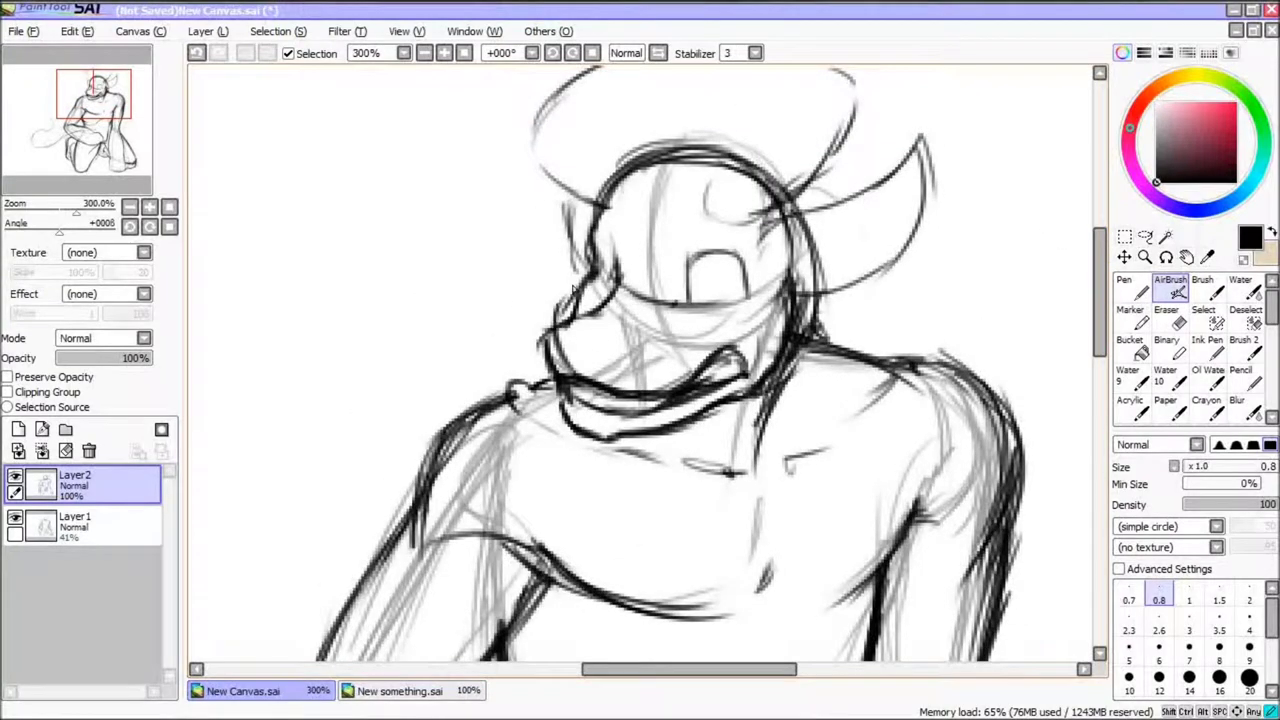
pyautogui.moveTo(590, 262); pyautogui.dragTo(553, 350)
pyautogui.moveTo(585, 262); pyautogui.dragTo(602, 368)
# Create Layer3 above the sketch, lower Layer2's opacity to 31%, and make Layer3 active with the head enlarged to 300%
pyautogui.click(426, 54)
pyautogui.click(426, 54)
pyautogui.click(426, 54)
pyautogui.moveTo(1100, 318); pyautogui.dragTo(1100, 348)
pyautogui.click(18, 430)
pyautogui.click(92, 525)
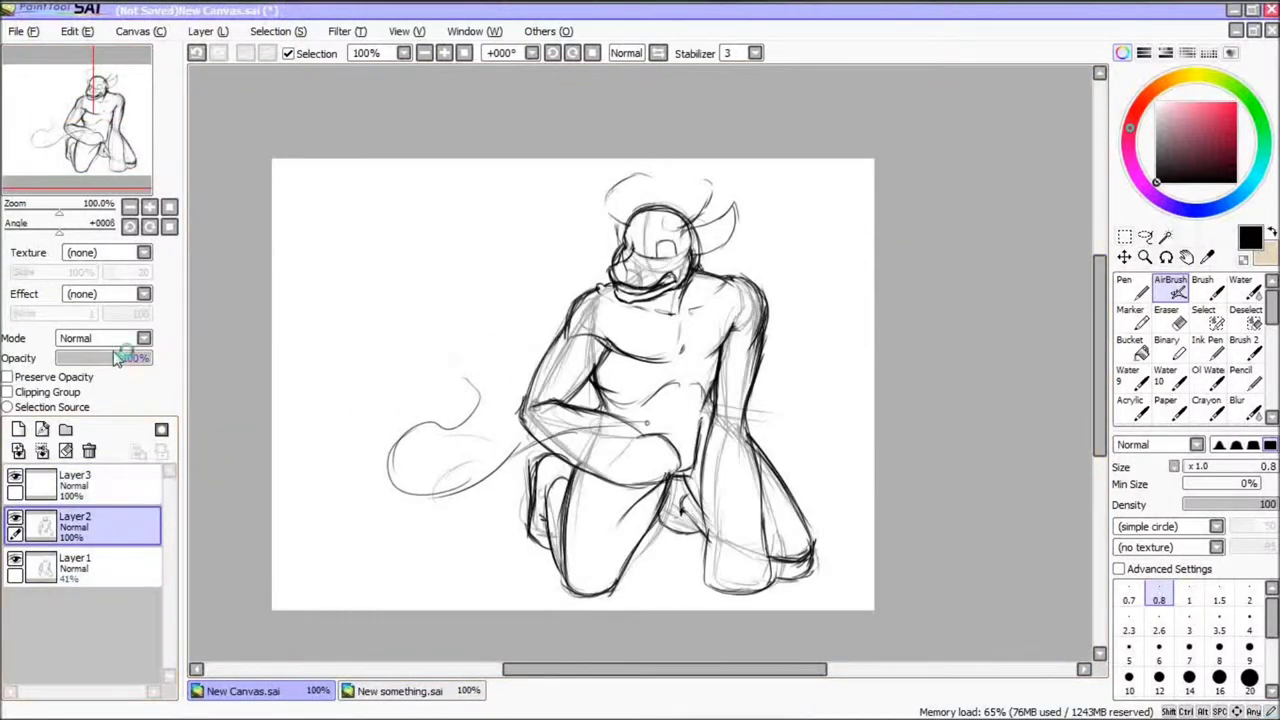
pyautogui.moveTo(111, 359); pyautogui.dragTo(86, 359)
pyautogui.click(1145, 257)
pyautogui.click(667, 189)
pyautogui.click(95, 485)
pyautogui.moveTo(592, 302)
pyautogui.mouseDown()
pyautogui.moveTo(584, 328)
pyautogui.moveTo(599, 285)
pyautogui.moveTo(658, 314)
pyautogui.mouseUp()
pyautogui.moveTo(585, 328); pyautogui.dragTo(662, 315)
pyautogui.moveTo(584, 330); pyautogui.dragTo(662, 316)
pyautogui.moveTo(598, 287); pyautogui.dragTo(657, 313)
pyautogui.moveTo(600, 290)
pyautogui.mouseDown()
pyautogui.moveTo(583, 328)
pyautogui.moveTo(669, 313)
pyautogui.mouseUp()
pyautogui.hotkey('ctrl', 'z')
pyautogui.hotkey('ctrl', 'z')
pyautogui.hotkey('ctrl', 'z')
pyautogui.hotkey('ctrl', 'z')
pyautogui.hotkey('ctrl', 'z')
pyautogui.hotkey('ctrl', 'z')
pyautogui.hotkey('ctrl', 'z')
pyautogui.hotkey('ctrl', 'z')
# Draw both narrow, slanted eyes with bold lids and inner brow curves on Layer3
pyautogui.moveTo(590, 306)
pyautogui.mouseDown()
pyautogui.moveTo(669, 313)
pyautogui.moveTo(574, 336)
pyautogui.mouseUp()
pyautogui.press('e')
pyautogui.moveTo(585, 315); pyautogui.dragTo(668, 313)
pyautogui.press('b')
pyautogui.moveTo(585, 327)
pyautogui.mouseDown()
pyautogui.moveTo(592, 299)
pyautogui.moveTo(652, 321)
pyautogui.mouseUp()
pyautogui.moveTo(588, 321); pyautogui.dragTo(575, 334)
pyautogui.moveTo(584, 328)
pyautogui.mouseDown()
pyautogui.moveTo(613, 335)
pyautogui.moveTo(649, 320)
pyautogui.mouseUp()
pyautogui.moveTo(588, 329); pyautogui.dragTo(618, 334)
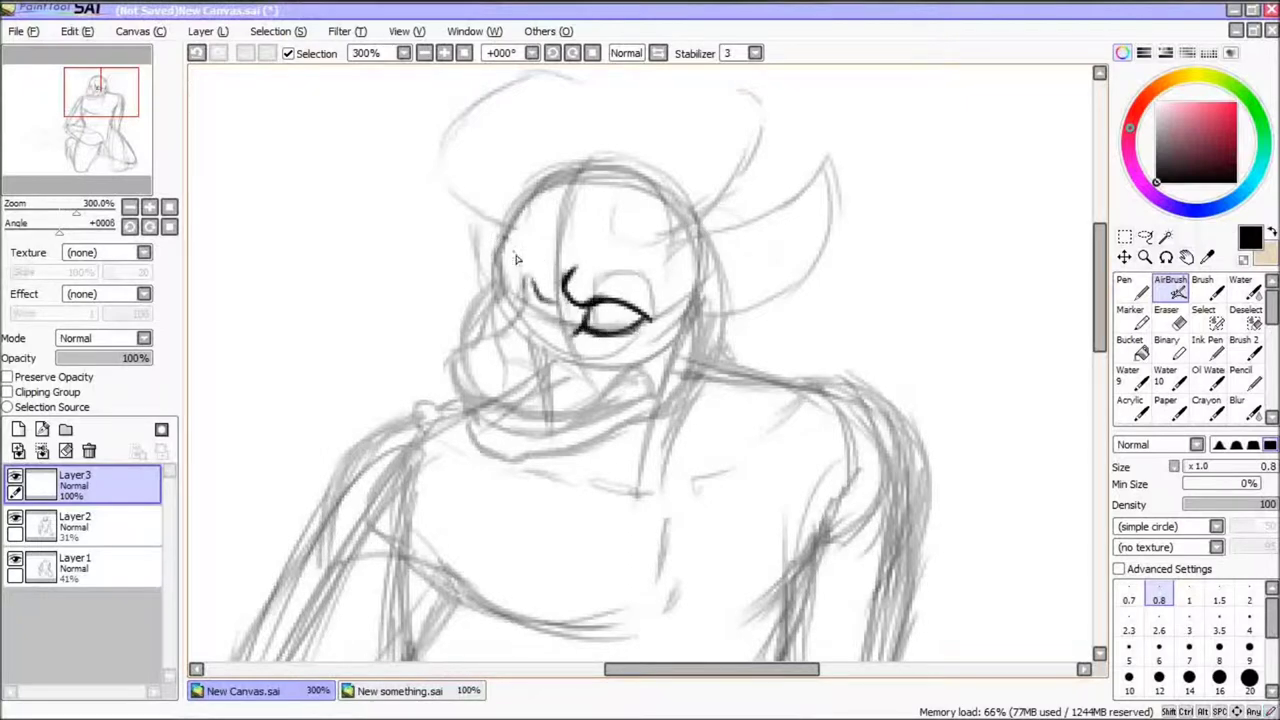
pyautogui.moveTo(530, 291); pyautogui.dragTo(556, 316)
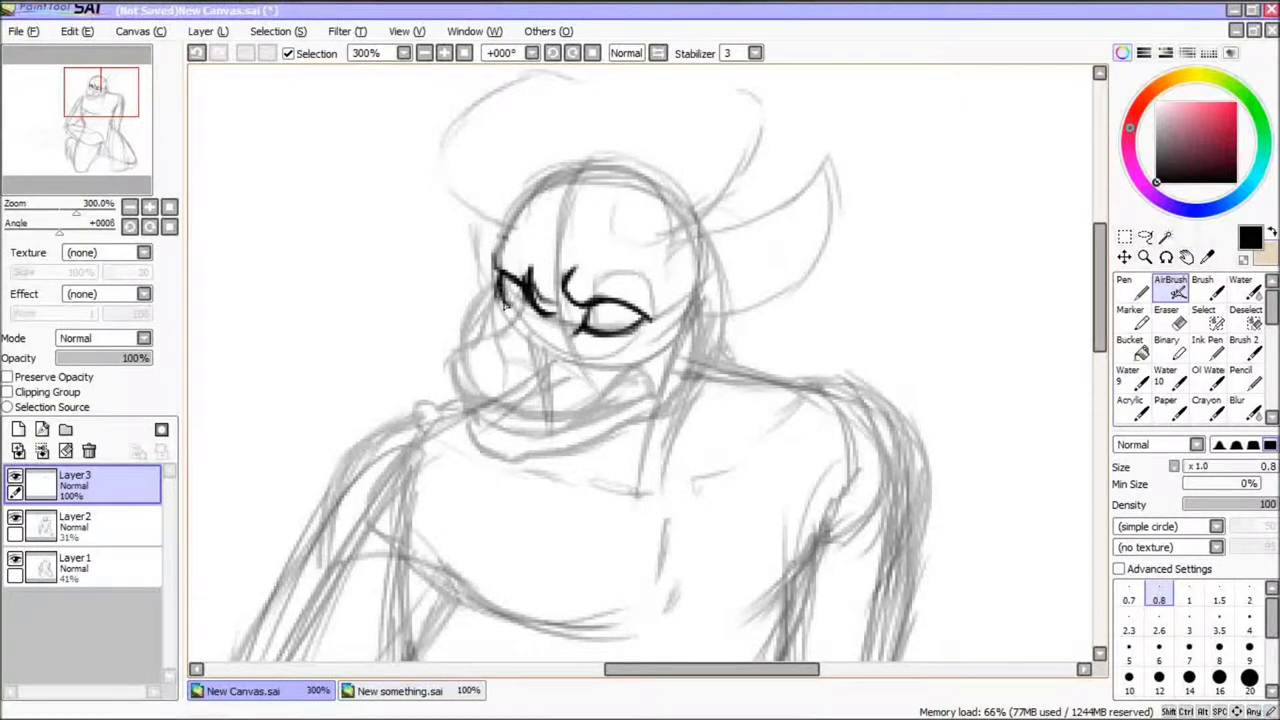
pyautogui.moveTo(460, 345)
pyautogui.mouseDown()
pyautogui.moveTo(505, 405)
pyautogui.moveTo(570, 380)
pyautogui.mouseUp()
pyautogui.moveTo(495, 300)
pyautogui.mouseDown()
pyautogui.moveTo(480, 395)
pyautogui.moveTo(560, 382)
pyautogui.moveTo(495, 384)
pyautogui.mouseUp()
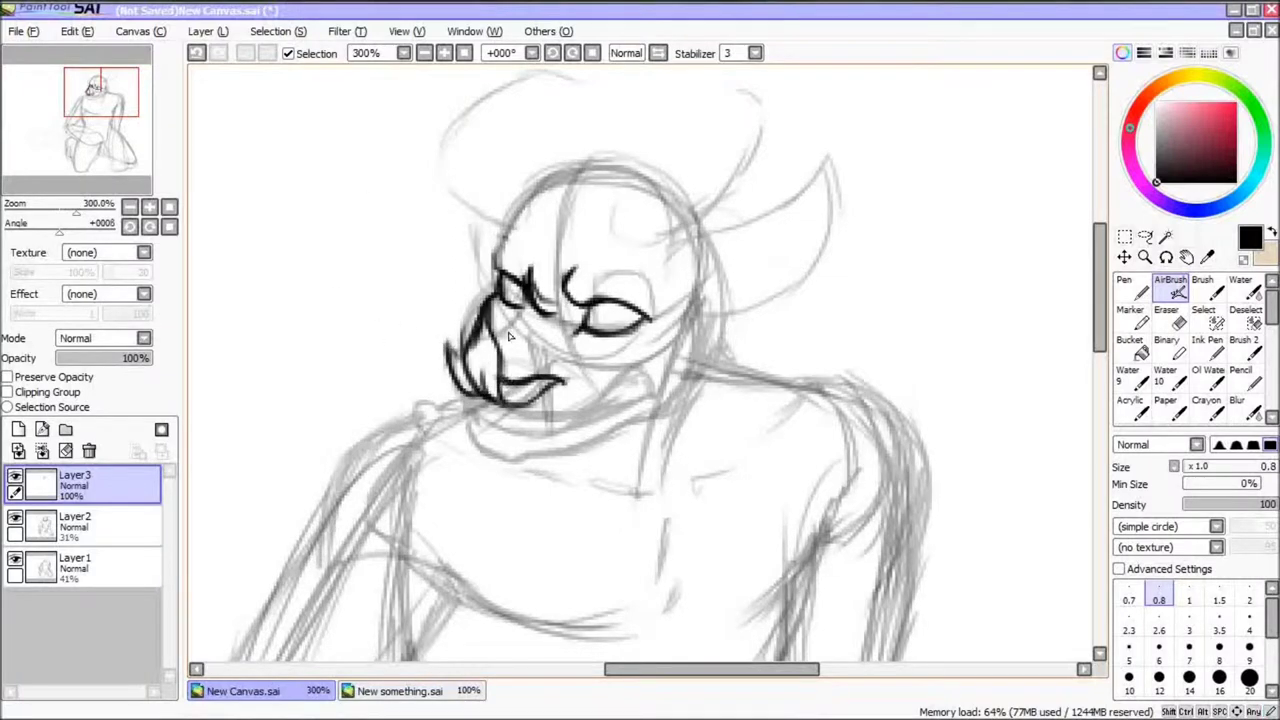
pyautogui.press('e')
pyautogui.moveTo(485, 330); pyautogui.dragTo(555, 382)
pyautogui.press('b')
# Draw the brow ridge above the far eye and extend the outer corner of the near eye
pyautogui.moveTo(508, 243); pyautogui.dragTo(496, 270)
pyautogui.moveTo(642, 313); pyautogui.dragTo(658, 319)
pyautogui.moveTo(678, 270)
pyautogui.mouseDown()
pyautogui.moveTo(658, 318)
pyautogui.moveTo(777, 213)
pyautogui.moveTo(778, 252)
pyautogui.mouseUp()
pyautogui.press('e')
pyautogui.moveTo(776, 215)
pyautogui.mouseDown()
pyautogui.moveTo(690, 285)
pyautogui.moveTo(760, 184)
pyautogui.moveTo(686, 352)
pyautogui.mouseUp()
pyautogui.press('b')
pyautogui.moveTo(742, 300); pyautogui.dragTo(682, 352)
pyautogui.moveTo(764, 188)
pyautogui.mouseDown()
pyautogui.moveTo(712, 338)
pyautogui.moveTo(680, 345)
pyautogui.mouseUp()
pyautogui.press('e')
pyautogui.press('b')
pyautogui.moveTo(524, 300)
pyautogui.mouseDown()
pyautogui.moveTo(492, 334)
pyautogui.moveTo(487, 400)
pyautogui.mouseUp()
pyautogui.moveTo(499, 306); pyautogui.dragTo(486, 399)
pyautogui.moveTo(498, 328); pyautogui.dragTo(498, 414)
pyautogui.press('e')
pyautogui.moveTo(495, 362)
pyautogui.mouseDown()
pyautogui.moveTo(484, 412)
pyautogui.moveTo(480, 340)
pyautogui.moveTo(466, 344)
pyautogui.moveTo(474, 393)
pyautogui.moveTo(556, 382)
pyautogui.moveTo(490, 397)
pyautogui.mouseUp()
pyautogui.press('b')
pyautogui.moveTo(490, 280)
pyautogui.mouseDown()
pyautogui.moveTo(462, 336)
pyautogui.moveTo(473, 340)
pyautogui.mouseUp()
pyautogui.moveTo(484, 304)
pyautogui.mouseDown()
pyautogui.moveTo(506, 390)
pyautogui.moveTo(444, 323)
pyautogui.moveTo(464, 322)
pyautogui.mouseUp()
pyautogui.press('e')
pyautogui.press('b')
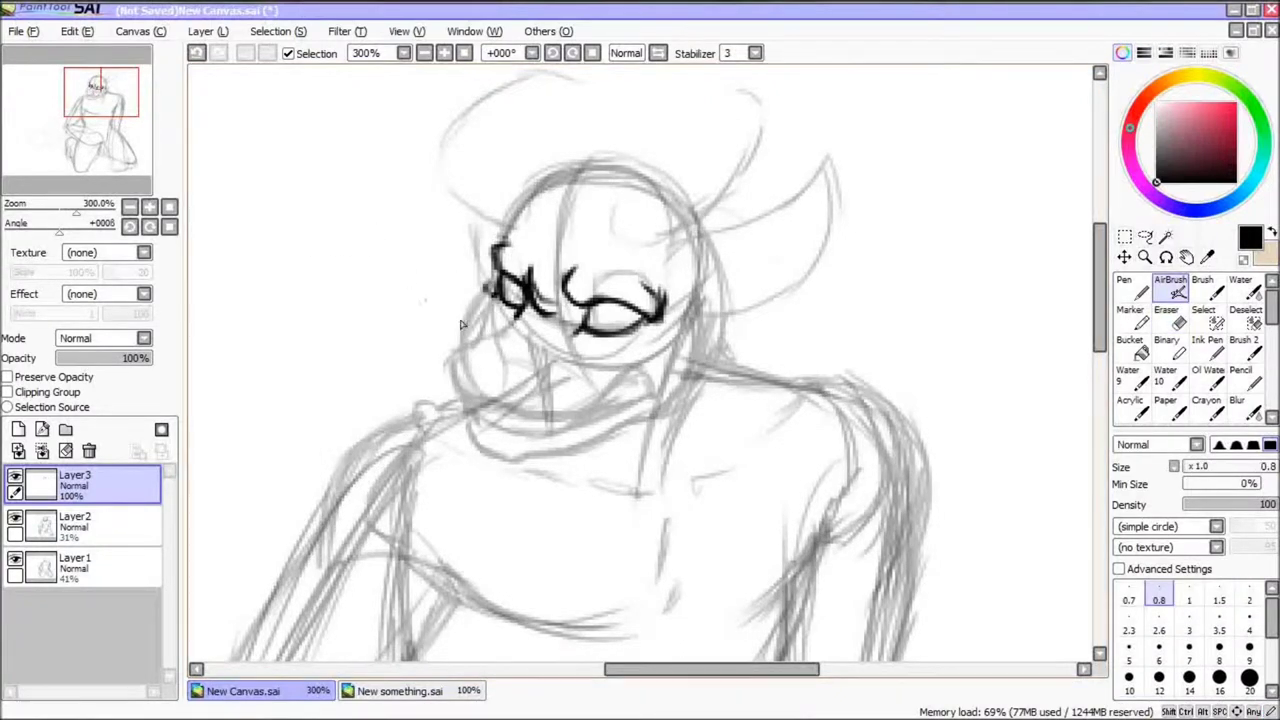
pyautogui.moveTo(713, 337); pyautogui.dragTo(716, 366)
pyautogui.press('e')
pyautogui.moveTo(714, 356); pyautogui.dragTo(690, 330)
# Draw the far horn rising from the brow in an outward hook, with a crease under its base
pyautogui.press('b')
pyautogui.moveTo(505, 222)
pyautogui.mouseDown()
pyautogui.moveTo(505, 333)
pyautogui.moveTo(446, 262)
pyautogui.moveTo(540, 193)
pyautogui.mouseUp()
pyautogui.moveTo(505, 345)
pyautogui.mouseDown()
pyautogui.moveTo(530, 347)
pyautogui.moveTo(508, 257)
pyautogui.moveTo(575, 195)
pyautogui.mouseUp()
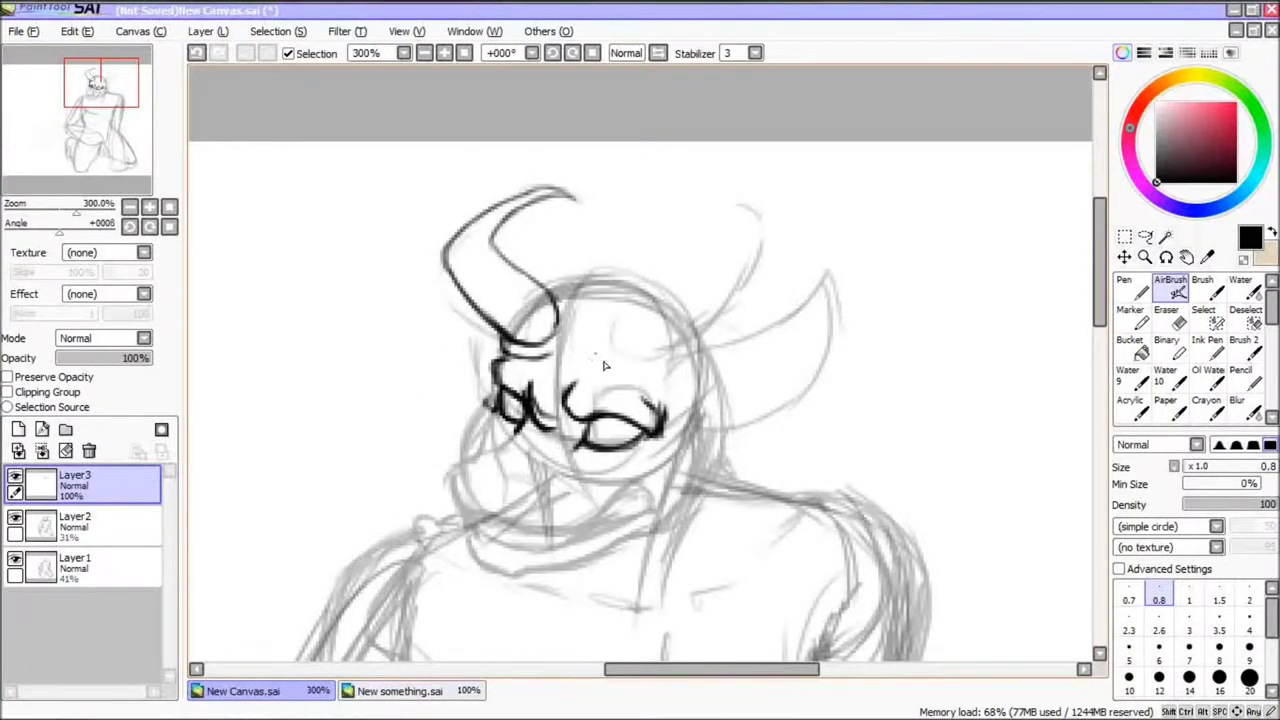
# Draw the near horn with a rounded base, brow crease and hooked tip, erasing and redrawing its curves to refine the shape
pyautogui.moveTo(605, 351)
pyautogui.mouseDown()
pyautogui.moveTo(677, 346)
pyautogui.moveTo(681, 240)
pyautogui.moveTo(758, 208)
pyautogui.mouseUp()
pyautogui.moveTo(667, 356); pyautogui.dragTo(756, 230)
pyautogui.press('e')
pyautogui.moveTo(628, 305); pyautogui.dragTo(738, 240)
pyautogui.press('v')
pyautogui.moveTo(604, 352)
pyautogui.mouseDown()
pyautogui.moveTo(676, 234)
pyautogui.moveTo(760, 224)
pyautogui.mouseUp()
pyautogui.moveTo(680, 358)
pyautogui.mouseDown()
pyautogui.moveTo(684, 302)
pyautogui.moveTo(756, 242)
pyautogui.mouseUp()
pyautogui.press('e')
pyautogui.moveTo(690, 325)
pyautogui.mouseDown()
pyautogui.moveTo(677, 243)
pyautogui.moveTo(622, 318)
pyautogui.mouseUp()
pyautogui.moveTo(555, 196); pyautogui.dragTo(491, 205)
pyautogui.press('v')
pyautogui.moveTo(648, 364)
pyautogui.mouseDown()
pyautogui.moveTo(736, 284)
pyautogui.moveTo(735, 203)
pyautogui.mouseUp()
pyautogui.moveTo(613, 318)
pyautogui.mouseDown()
pyautogui.moveTo(622, 360)
pyautogui.moveTo(738, 236)
pyautogui.moveTo(705, 206)
pyautogui.mouseUp()
pyautogui.moveTo(705, 206); pyautogui.dragTo(757, 222)
pyautogui.moveTo(670, 278); pyautogui.dragTo(738, 222)
# Erase the far horn's outer and inner edges and redraw them as a slimmer, smoothly curved hook
pyautogui.press('e')
pyautogui.moveTo(447, 240); pyautogui.dragTo(460, 288)
pyautogui.press('v')
pyautogui.moveTo(478, 306)
pyautogui.mouseDown()
pyautogui.moveTo(456, 266)
pyautogui.moveTo(572, 195)
pyautogui.mouseUp()
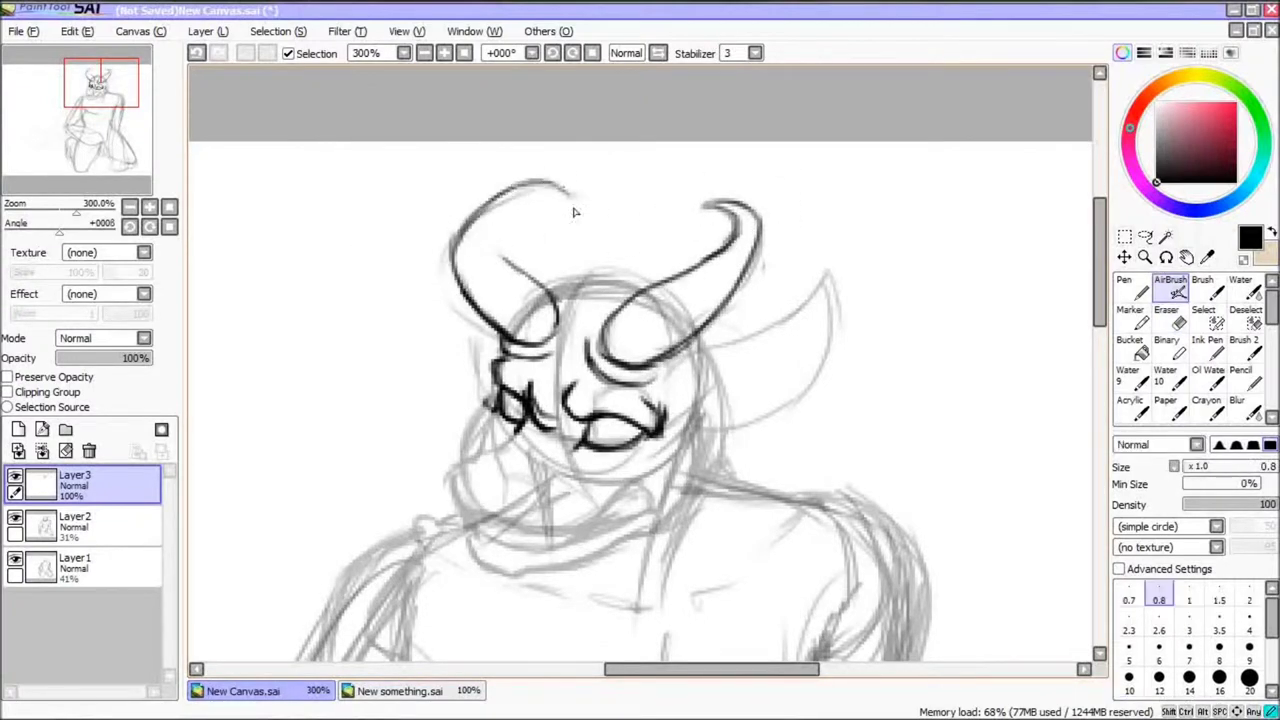
pyautogui.moveTo(530, 278); pyautogui.dragTo(536, 197)
pyautogui.press('e')
pyautogui.moveTo(446, 220); pyautogui.dragTo(456, 302)
pyautogui.press('v')
pyautogui.moveTo(500, 194); pyautogui.dragTo(498, 328)
pyautogui.moveTo(506, 332)
pyautogui.mouseDown()
pyautogui.moveTo(468, 262)
pyautogui.moveTo(574, 196)
pyautogui.mouseUp()
pyautogui.moveTo(465, 248); pyautogui.dragTo(498, 328)
# Outline the long pointed near ear behind the horn, with its upper edge, tip and lower edge
pyautogui.moveTo(1099, 262); pyautogui.dragTo(1099, 287)
pyautogui.moveTo(660, 274); pyautogui.dragTo(777, 228)
pyautogui.moveTo(692, 342)
pyautogui.mouseDown()
pyautogui.moveTo(771, 272)
pyautogui.moveTo(738, 308)
pyautogui.mouseUp()
pyautogui.press('e')
pyautogui.press('v')
pyautogui.moveTo(664, 272); pyautogui.dragTo(832, 166)
pyautogui.moveTo(832, 168)
pyautogui.mouseDown()
pyautogui.moveTo(815, 248)
pyautogui.moveTo(695, 342)
pyautogui.mouseUp()
pyautogui.moveTo(690, 285)
pyautogui.mouseDown()
pyautogui.moveTo(818, 200)
pyautogui.moveTo(798, 222)
pyautogui.moveTo(830, 154)
pyautogui.mouseUp()
# Refine the near ear's tip and inner fold, and add the far ear's edge beside the face
pyautogui.press('e')
pyautogui.press('b')
pyautogui.moveTo(830, 154); pyautogui.dragTo(806, 252)
pyautogui.moveTo(767, 233); pyautogui.dragTo(787, 220)
pyautogui.moveTo(496, 206); pyautogui.dragTo(498, 288)
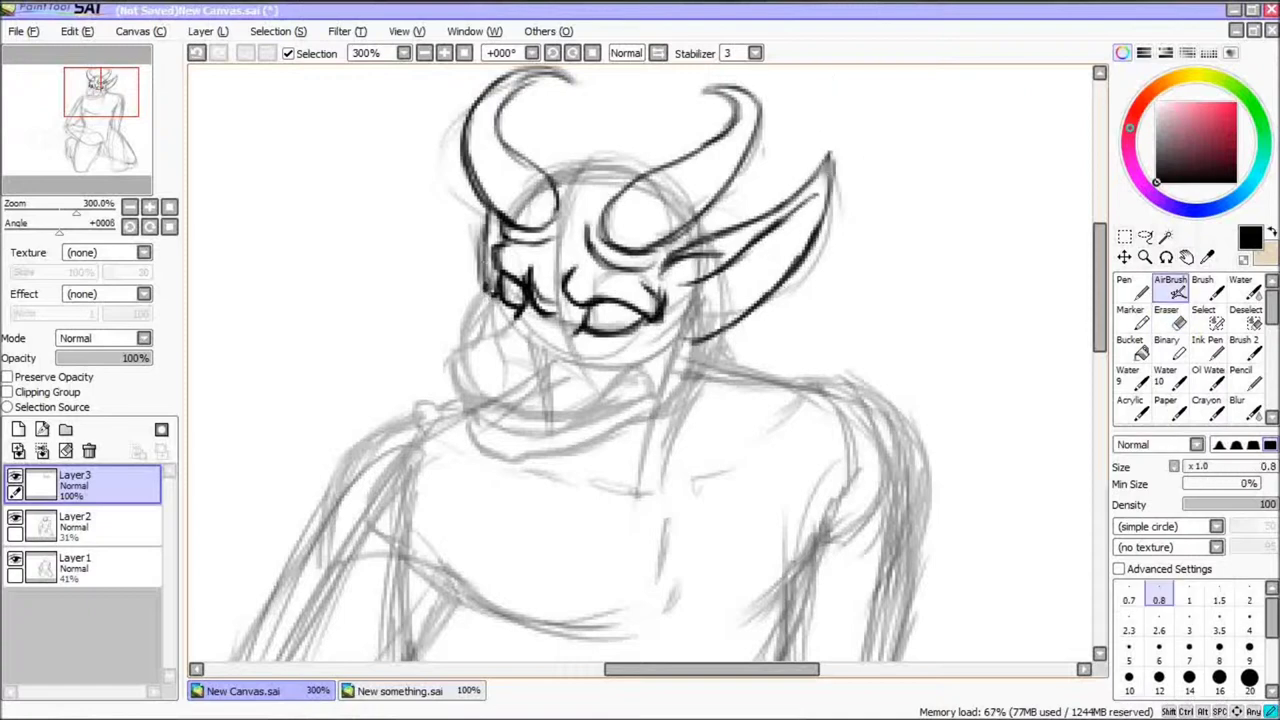
# Draw the far ear's pointed tip behind the horn, the front outline of the muzzle and the curved line of the jaw
pyautogui.moveTo(522, 140); pyautogui.dragTo(532, 180)
pyautogui.moveTo(496, 286); pyautogui.dragTo(458, 346)
pyautogui.moveTo(690, 322)
pyautogui.mouseDown()
pyautogui.moveTo(684, 400)
pyautogui.moveTo(640, 430)
pyautogui.mouseUp()
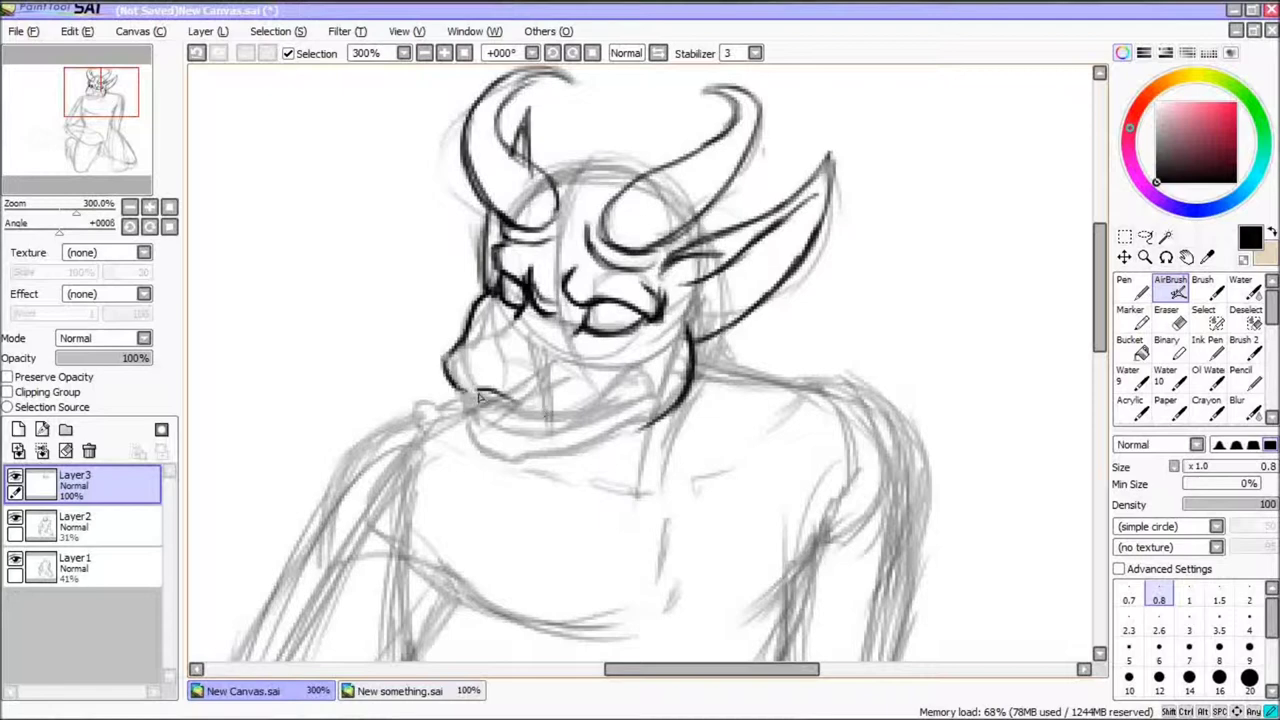
# Draw the wavy mouth line, trim it with the eraser, and ink the nose bridge and nostril
pyautogui.moveTo(509, 396)
pyautogui.mouseDown()
pyautogui.moveTo(652, 373)
pyautogui.moveTo(525, 431)
pyautogui.mouseUp()
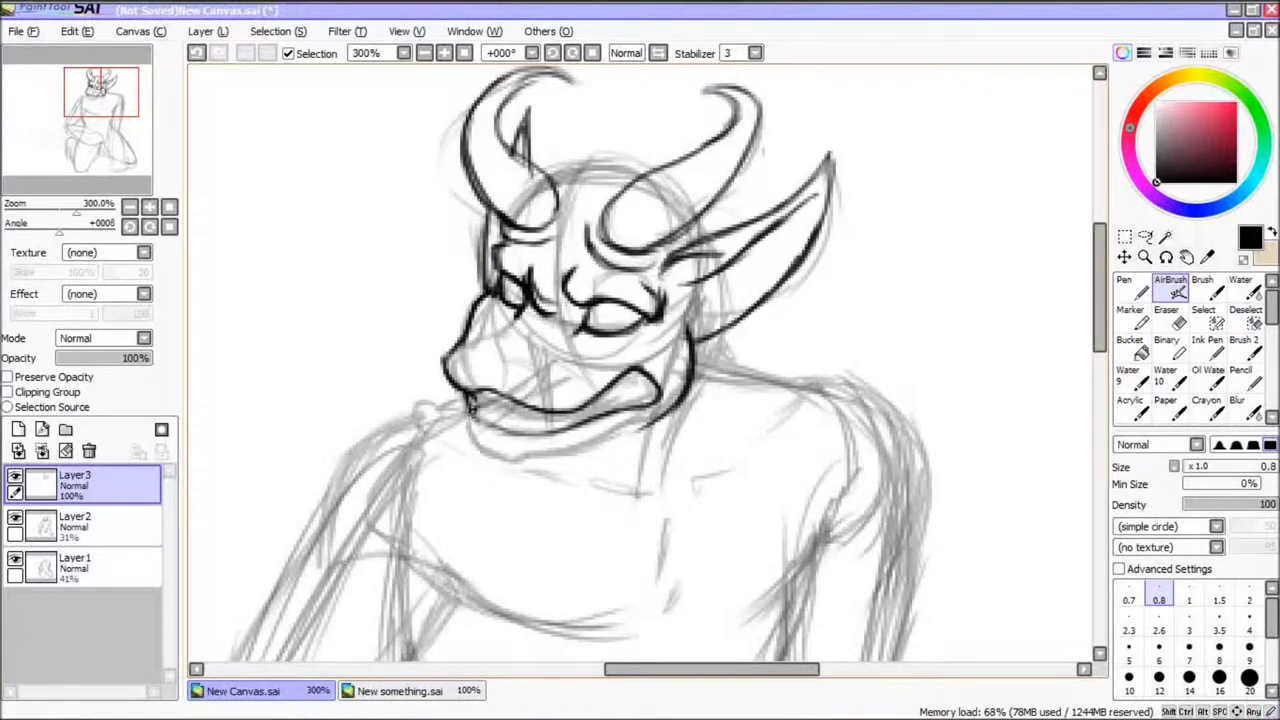
pyautogui.press('e')
pyautogui.moveTo(470, 410); pyautogui.dragTo(560, 430)
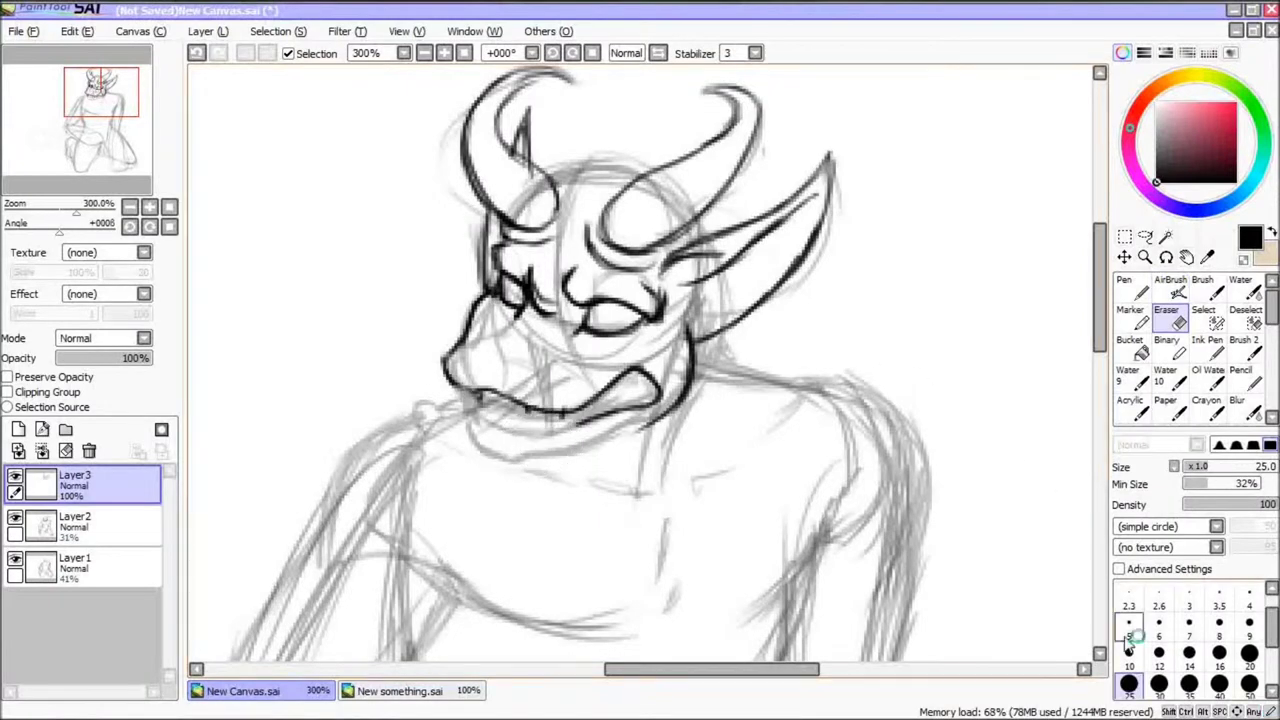
pyautogui.press('b')
pyautogui.moveTo(454, 384)
pyautogui.mouseDown()
pyautogui.moveTo(474, 391)
pyautogui.moveTo(486, 300)
pyautogui.moveTo(510, 376)
pyautogui.moveTo(462, 388)
pyautogui.mouseUp()
pyautogui.moveTo(500, 344)
pyautogui.mouseDown()
pyautogui.moveTo(524, 392)
pyautogui.moveTo(545, 395)
pyautogui.mouseUp()
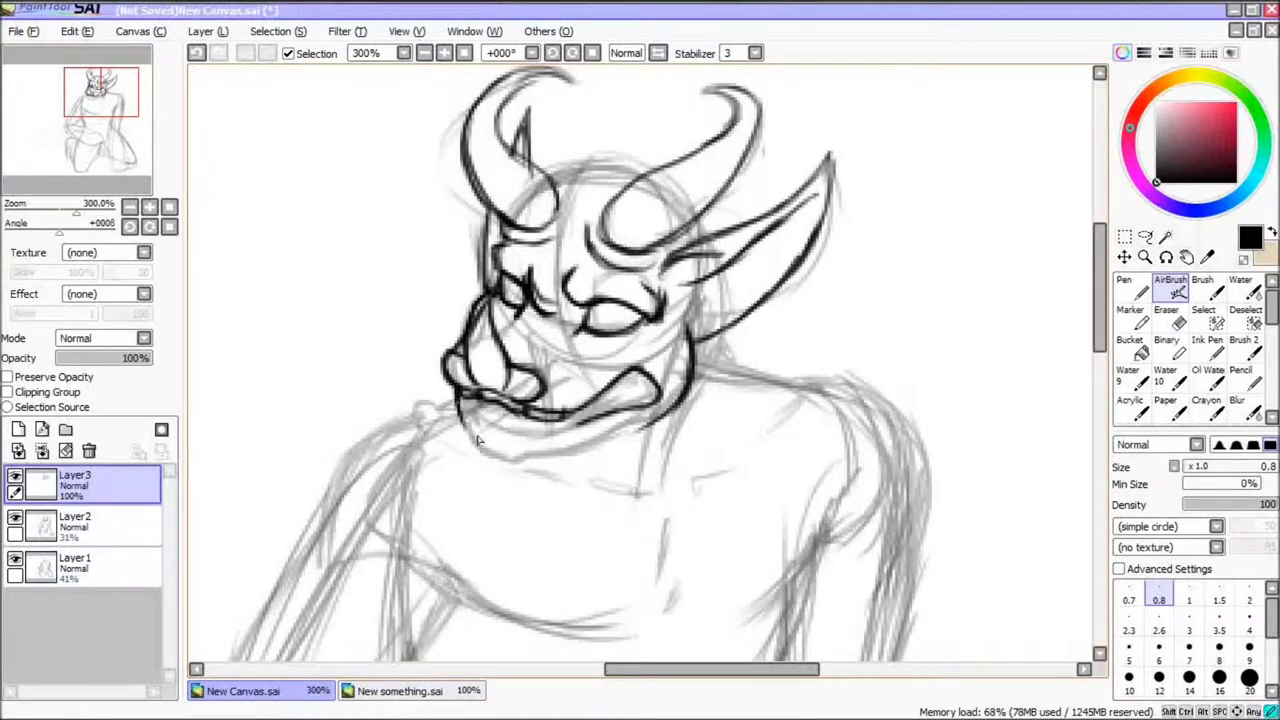
# Add long upper fangs and small teeth to the mouth, then undo the jaw line and redraw it closer to the mouth
pyautogui.moveTo(524, 412); pyautogui.dragTo(540, 474)
pyautogui.moveTo(470, 404); pyautogui.dragTo(476, 432)
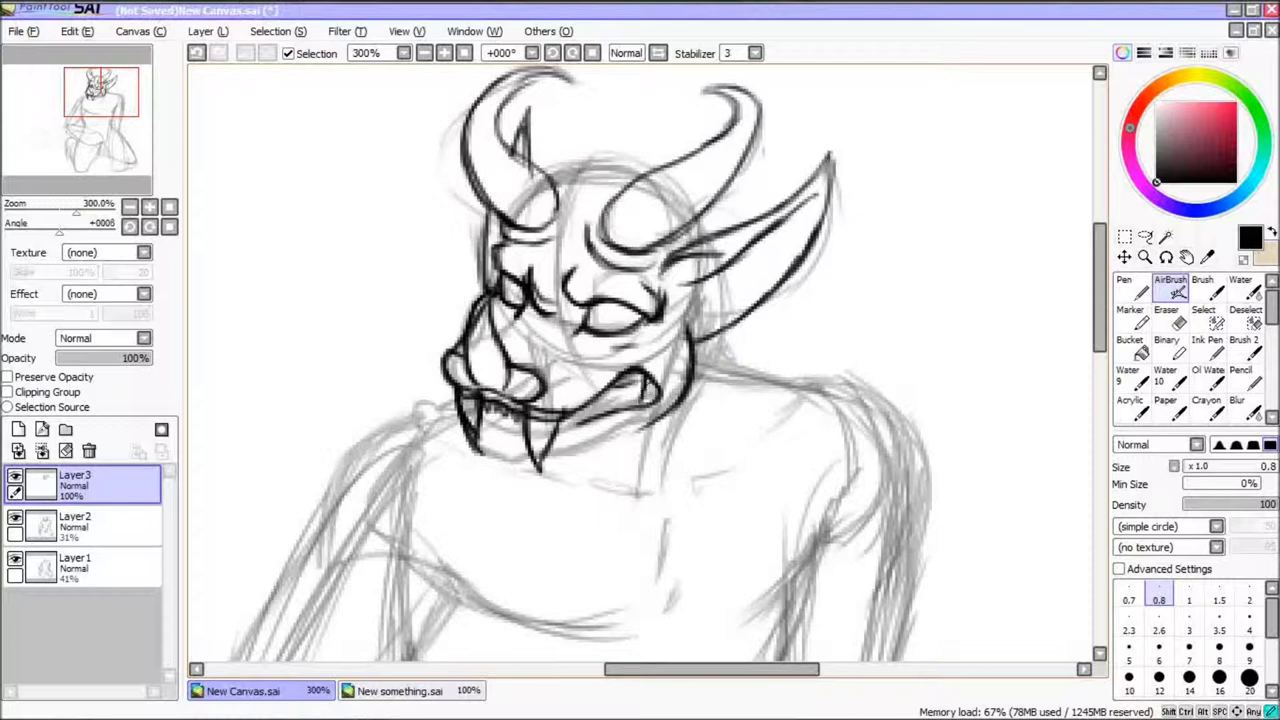
pyautogui.hotkey('ctrl', 'z')
pyautogui.hotkey('ctrl', 'z')
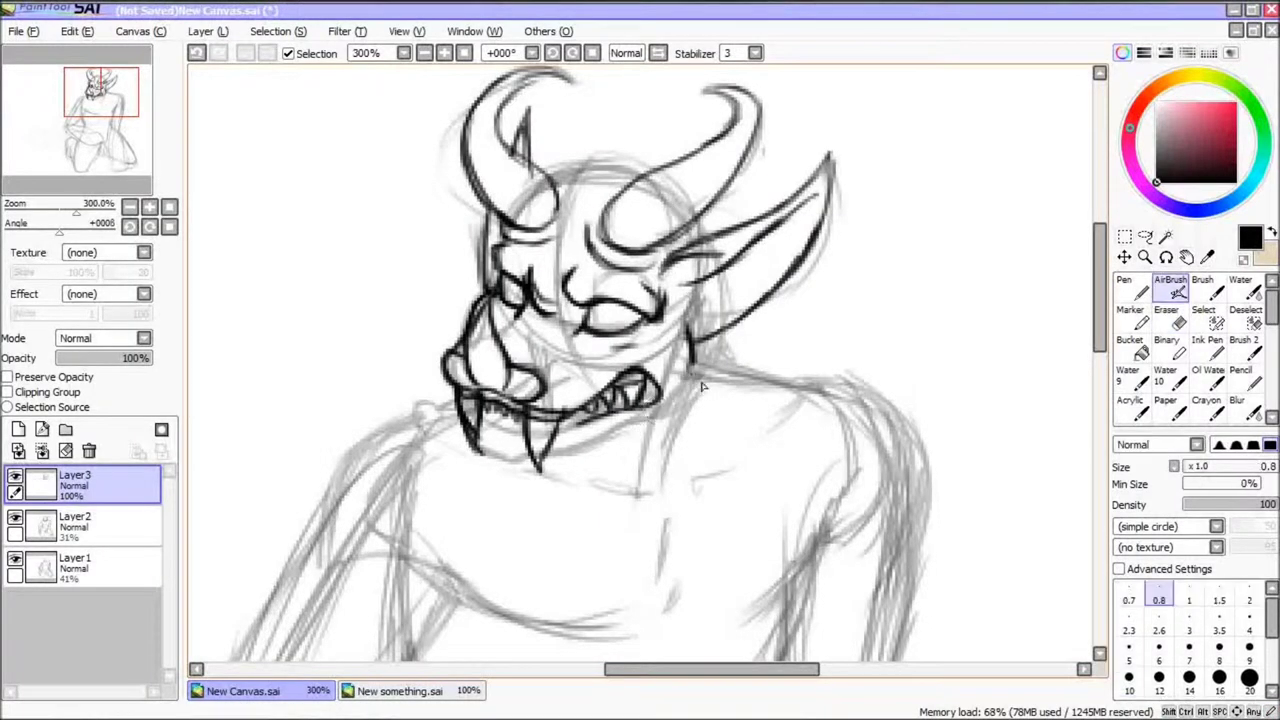
pyautogui.moveTo(656, 418); pyautogui.dragTo(566, 461)
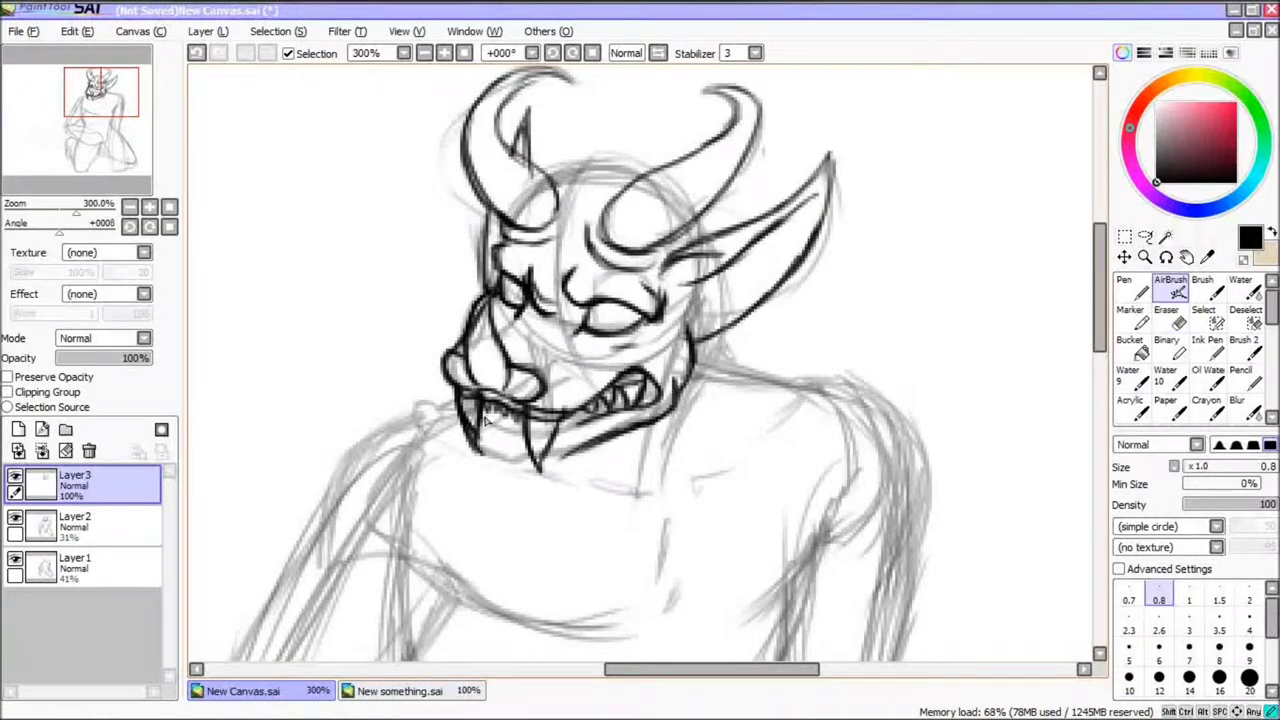
# Add jagged fur tufts under the chin and along the cheek and neck, then undo the shoulder stroke
pyautogui.moveTo(490, 466)
pyautogui.mouseDown()
pyautogui.moveTo(505, 498)
pyautogui.moveTo(542, 490)
pyautogui.mouseUp()
pyautogui.scroll(-3, 540, 470)
pyautogui.moveTo(707, 282)
pyautogui.mouseDown()
pyautogui.moveTo(704, 348)
pyautogui.moveTo(660, 450)
pyautogui.mouseUp()
pyautogui.moveTo(745, 297)
pyautogui.mouseDown()
pyautogui.moveTo(762, 240)
pyautogui.moveTo(795, 328)
pyautogui.mouseUp()
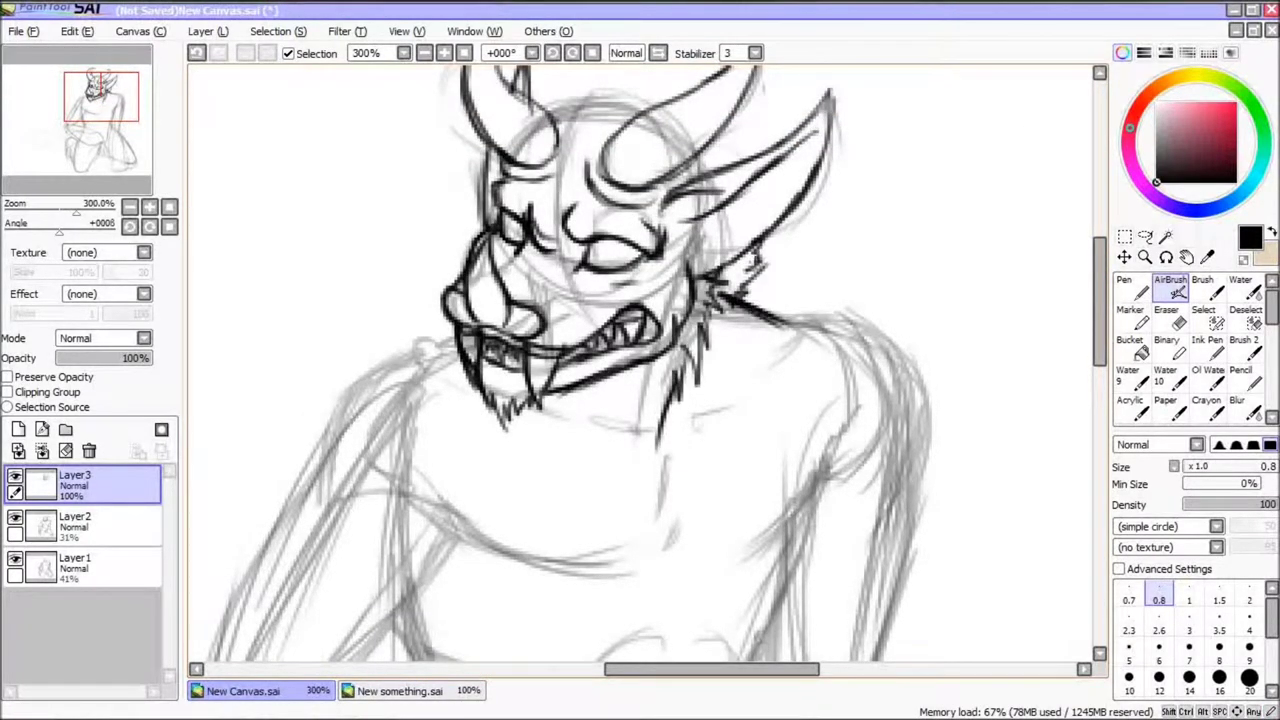
pyautogui.hotkey('ctrl', 'z')
# Nudge the third layer's line art upward relative to the sketch layers
pyautogui.press('Up')
pyautogui.hotkey('ctrl', 'Up')
pyautogui.hotkey('ctrl', 'Up')
pyautogui.hotkey('ctrl', 'Up')
pyautogui.hotkey('ctrl', 'Up')
pyautogui.hotkey('ctrl', 'Up')
pyautogui.hotkey('ctrl', 'Up')
pyautogui.hotkey('ctrl', 'Up')
pyautogui.hotkey('ctrl', 'Up')
pyautogui.hotkey('ctrl', 'Up')
pyautogui.hotkey('ctrl', 'Up')
pyautogui.hotkey('ctrl', 'Up')
pyautogui.hotkey('ctrl', 'Up')
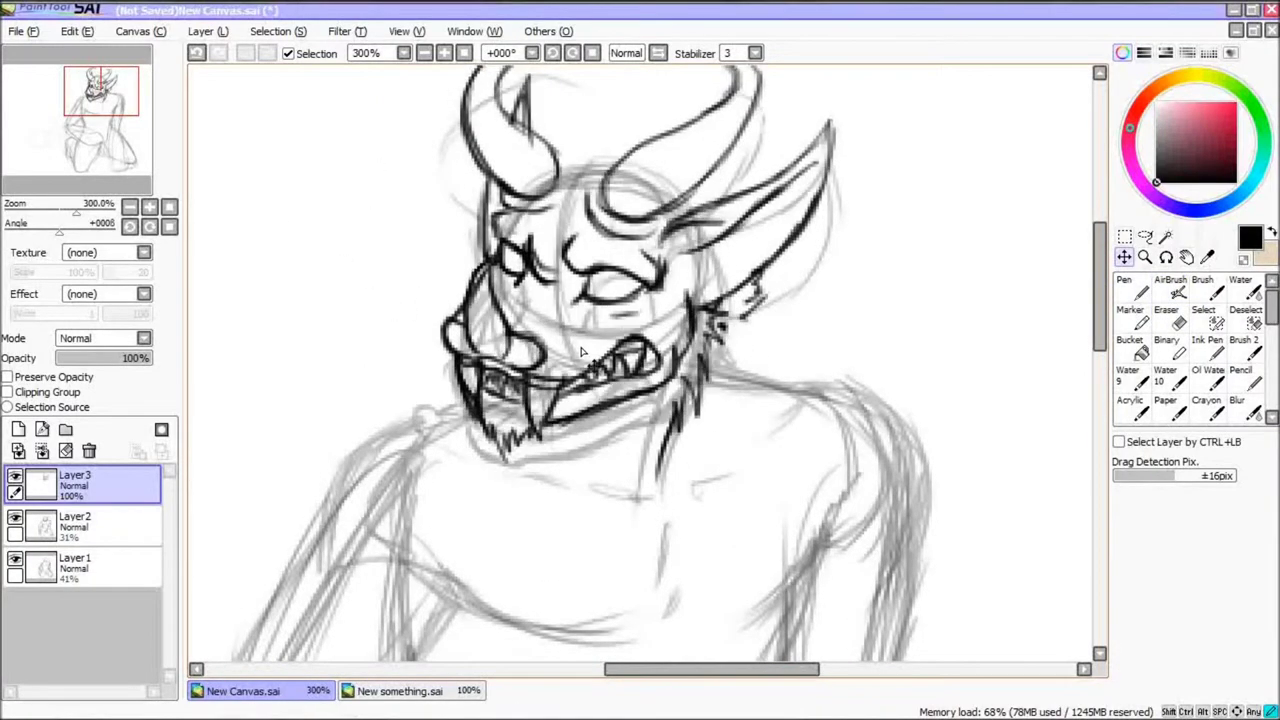
# Extend the neck fur below the jaw and draw the shoulder lines on both sides of the neck
pyautogui.moveTo(718, 326); pyautogui.dragTo(690, 412)
pyautogui.moveTo(690, 412); pyautogui.dragTo(672, 455)
pyautogui.moveTo(640, 330); pyautogui.dragTo(643, 313)
pyautogui.moveTo(720, 361); pyautogui.dragTo(822, 394)
pyautogui.moveTo(416, 422); pyautogui.dragTo(360, 452)
# Ink the near shoulder and collarbones, and add the furry outer edge of the far shoulder
pyautogui.moveTo(1100, 287); pyautogui.dragTo(1100, 315)
pyautogui.moveTo(820, 266); pyautogui.dragTo(911, 308)
pyautogui.moveTo(788, 293); pyautogui.dragTo(696, 356)
pyautogui.moveTo(693, 347)
pyautogui.mouseDown()
pyautogui.moveTo(685, 377)
pyautogui.moveTo(566, 362)
pyautogui.moveTo(434, 302)
pyautogui.mouseUp()
pyautogui.scroll(-1, 703, 361)
pyautogui.hscroll(-2, 495, 427)
pyautogui.moveTo(500, 276)
pyautogui.mouseDown()
pyautogui.moveTo(428, 302)
pyautogui.moveTo(343, 435)
pyautogui.mouseUp()
# Draw the chest with curved lower pectoral edges and a central sternum line, cleaning up with the eraser
pyautogui.moveTo(536, 410); pyautogui.dragTo(582, 365)
pyautogui.scroll(-3, 880, 329)
pyautogui.moveTo(514, 285)
pyautogui.mouseDown()
pyautogui.moveTo(602, 365)
pyautogui.moveTo(765, 344)
pyautogui.moveTo(712, 371)
pyautogui.mouseUp()
pyautogui.moveTo(728, 358); pyautogui.dragTo(756, 290)
pyautogui.moveTo(908, 238)
pyautogui.mouseDown()
pyautogui.moveTo(863, 336)
pyautogui.moveTo(815, 350)
pyautogui.mouseUp()
pyautogui.click(783, 331)
pyautogui.moveTo(1101, 306); pyautogui.dragTo(1101, 295)
pyautogui.press('e')
pyautogui.moveTo(832, 390)
pyautogui.mouseDown()
pyautogui.moveTo(876, 311)
pyautogui.moveTo(878, 366)
pyautogui.moveTo(821, 411)
pyautogui.mouseUp()
pyautogui.press('b')
# Outline both sides of the torso below the chest, with short rib strokes on the far side
pyautogui.moveTo(1100, 322); pyautogui.dragTo(1100, 338)
pyautogui.moveTo(482, 368)
pyautogui.mouseDown()
pyautogui.moveTo(502, 406)
pyautogui.moveTo(576, 438)
pyautogui.mouseUp()
pyautogui.moveTo(494, 390); pyautogui.dragTo(574, 489)
pyautogui.moveTo(882, 304)
pyautogui.mouseDown()
pyautogui.moveTo(838, 394)
pyautogui.moveTo(824, 478)
pyautogui.mouseUp()
# Outline the far upper arm with its outer edge, armpit crease and inner edge
pyautogui.scroll(1, 824, 478)
pyautogui.moveTo(370, 310); pyautogui.dragTo(280, 524)
pyautogui.scroll(-1, 280, 524)
pyautogui.moveTo(570, 238); pyautogui.dragTo(442, 300)
pyautogui.moveTo(550, 258); pyautogui.dragTo(388, 445)
# Add a fur tuft at the far elbow and draw the upper and lower edges of the bent forearm
pyautogui.scroll(-1, 388, 445)
pyautogui.moveTo(286, 356); pyautogui.dragTo(236, 382)
pyautogui.moveTo(234, 400)
pyautogui.mouseDown()
pyautogui.moveTo(380, 515)
pyautogui.moveTo(510, 585)
pyautogui.mouseUp()
pyautogui.moveTo(285, 372)
pyautogui.mouseDown()
pyautogui.moveTo(340, 356)
pyautogui.moveTo(430, 366)
pyautogui.moveTo(617, 447)
pyautogui.mouseUp()
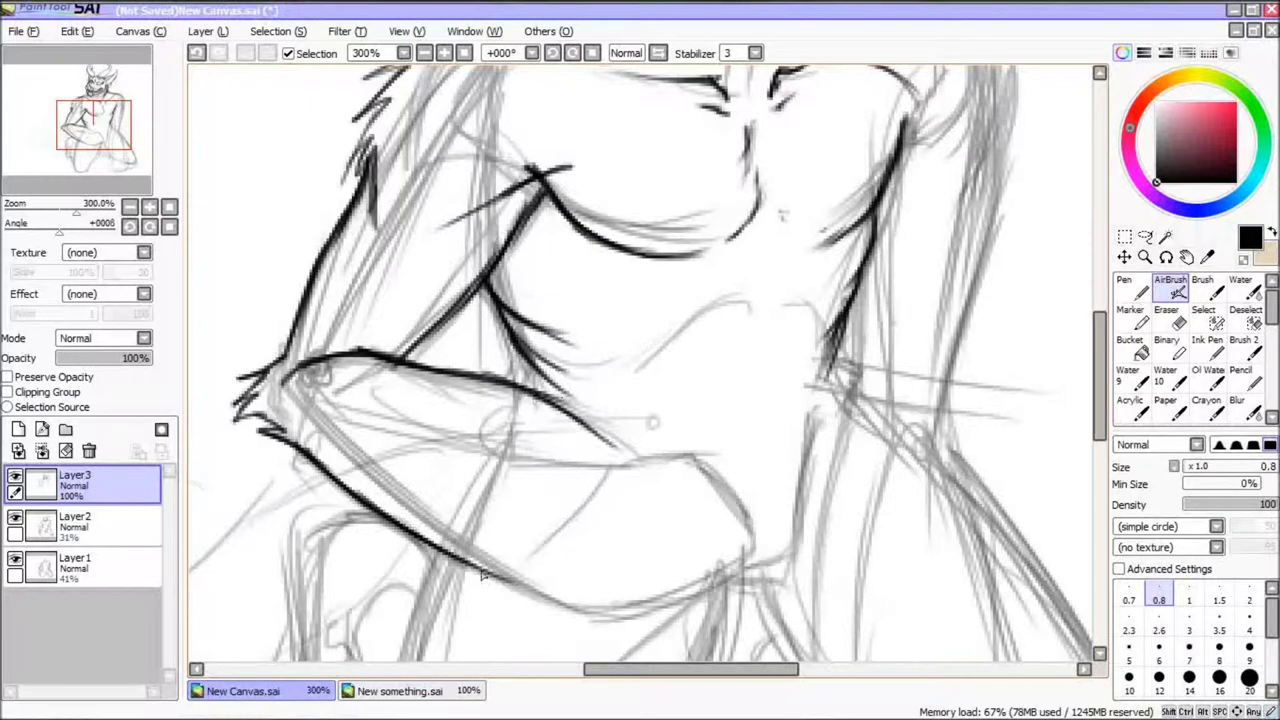
pyautogui.moveTo(507, 584); pyautogui.dragTo(602, 614)
# Erase the end of the far forearm's upper edge and redraw it with a bend at the wrist
pyautogui.click(400, 691)
pyautogui.click(271, 691)
pyautogui.press('e')
pyautogui.moveTo(603, 457); pyautogui.dragTo(550, 400)
pyautogui.press('b')
pyautogui.moveTo(505, 385); pyautogui.dragTo(655, 464)
# Outline the far hand resting on the thigh, with its back, finger edge and underside joined to the wrist
pyautogui.moveTo(580, 615); pyautogui.dragTo(705, 578)
pyautogui.moveTo(730, 470); pyautogui.dragTo(705, 570)
pyautogui.moveTo(662, 428); pyautogui.dragTo(732, 480)
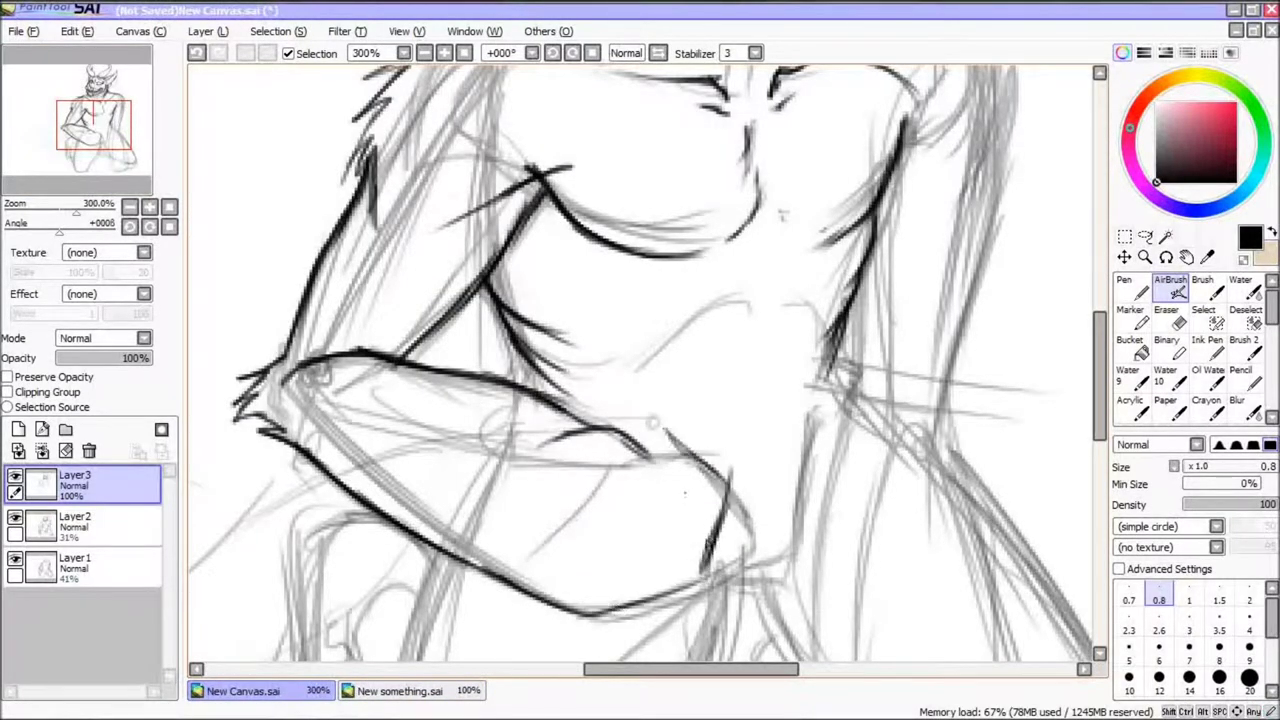
pyautogui.moveTo(605, 620)
pyautogui.mouseDown()
pyautogui.moveTo(650, 614)
pyautogui.moveTo(651, 592)
pyautogui.moveTo(721, 593)
pyautogui.moveTo(745, 515)
pyautogui.mouseUp()
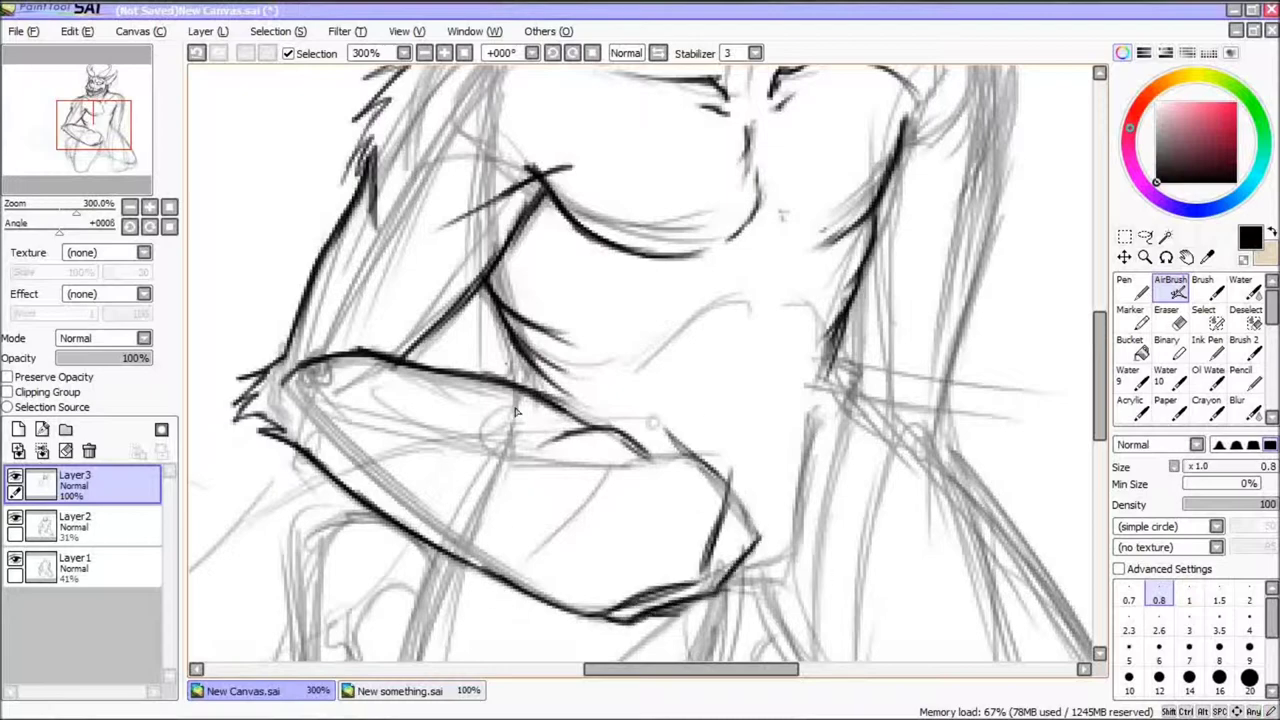
pyautogui.moveTo(646, 454); pyautogui.dragTo(672, 434)
# Ink the near shoulder's outer contour, the start of the upper arm and the armpit crease
pyautogui.moveTo(690, 669); pyautogui.dragTo(736, 669)
pyautogui.moveTo(1100, 376); pyautogui.dragTo(1100, 329)
pyautogui.press('e')
pyautogui.press('b')
pyautogui.moveTo(726, 190)
pyautogui.mouseDown()
pyautogui.moveTo(808, 208)
pyautogui.moveTo(852, 272)
pyautogui.mouseUp()
pyautogui.moveTo(829, 276)
pyautogui.mouseDown()
pyautogui.moveTo(855, 338)
pyautogui.moveTo(788, 426)
pyautogui.mouseUp()
pyautogui.moveTo(830, 374); pyautogui.dragTo(782, 438)
pyautogui.moveTo(717, 347); pyautogui.dragTo(756, 374)
# Extend the near upper arm's outer and inner edges down to the elbow, with fur strokes on the inner side
pyautogui.moveTo(1100, 335); pyautogui.dragTo(1100, 379)
pyautogui.moveTo(830, 176); pyautogui.dragTo(751, 410)
pyautogui.moveTo(764, 350); pyautogui.dragTo(748, 450)
pyautogui.moveTo(690, 208); pyautogui.dragTo(668, 396)
pyautogui.moveTo(1100, 356); pyautogui.dragTo(1100, 378)
pyautogui.moveTo(829, 94)
pyautogui.mouseDown()
pyautogui.moveTo(758, 306)
pyautogui.moveTo(776, 408)
pyautogui.mouseUp()
pyautogui.moveTo(672, 236); pyautogui.dragTo(636, 348)
pyautogui.moveTo(654, 336); pyautogui.dragTo(624, 462)
# Draw the inner and outer edges of the near forearm from the elbow down to the wrist
pyautogui.moveTo(1100, 378); pyautogui.dragTo(1100, 420)
pyautogui.press('Tab')
pyautogui.moveTo(640, 170); pyautogui.dragTo(618, 282)
pyautogui.moveTo(626, 200); pyautogui.dragTo(632, 462)
pyautogui.moveTo(614, 310); pyautogui.dragTo(640, 468)
pyautogui.moveTo(756, 150); pyautogui.dragTo(814, 348)
pyautogui.moveTo(782, 252); pyautogui.dragTo(848, 456)
pyautogui.moveTo(804, 322); pyautogui.dragTo(866, 518)
# Outline the near hand planted on the ground, with its wrist, sides and rounded lower edge
pyautogui.scroll(-4, 1208, 388)
pyautogui.moveTo(618, 276); pyautogui.dragTo(636, 346)
pyautogui.moveTo(850, 322)
pyautogui.mouseDown()
pyautogui.moveTo(868, 440)
pyautogui.moveTo(806, 516)
pyautogui.moveTo(726, 522)
pyautogui.mouseUp()
pyautogui.moveTo(736, 476)
pyautogui.mouseDown()
pyautogui.moveTo(740, 526)
pyautogui.moveTo(612, 458)
pyautogui.moveTo(612, 430)
pyautogui.mouseUp()
pyautogui.moveTo(648, 288)
pyautogui.mouseDown()
pyautogui.moveTo(614, 368)
pyautogui.moveTo(612, 460)
pyautogui.mouseUp()
pyautogui.moveTo(1263, 437)
pyautogui.mouseDown()
pyautogui.moveTo(1263, 352)
pyautogui.moveTo(1263, 404)
pyautogui.mouseUp()
pyautogui.moveTo(641, 58); pyautogui.dragTo(654, 90)
# Draw the hip line beside the near forearm and outline the near leg behind the arm
pyautogui.moveTo(1268, 420); pyautogui.dragTo(1268, 375)
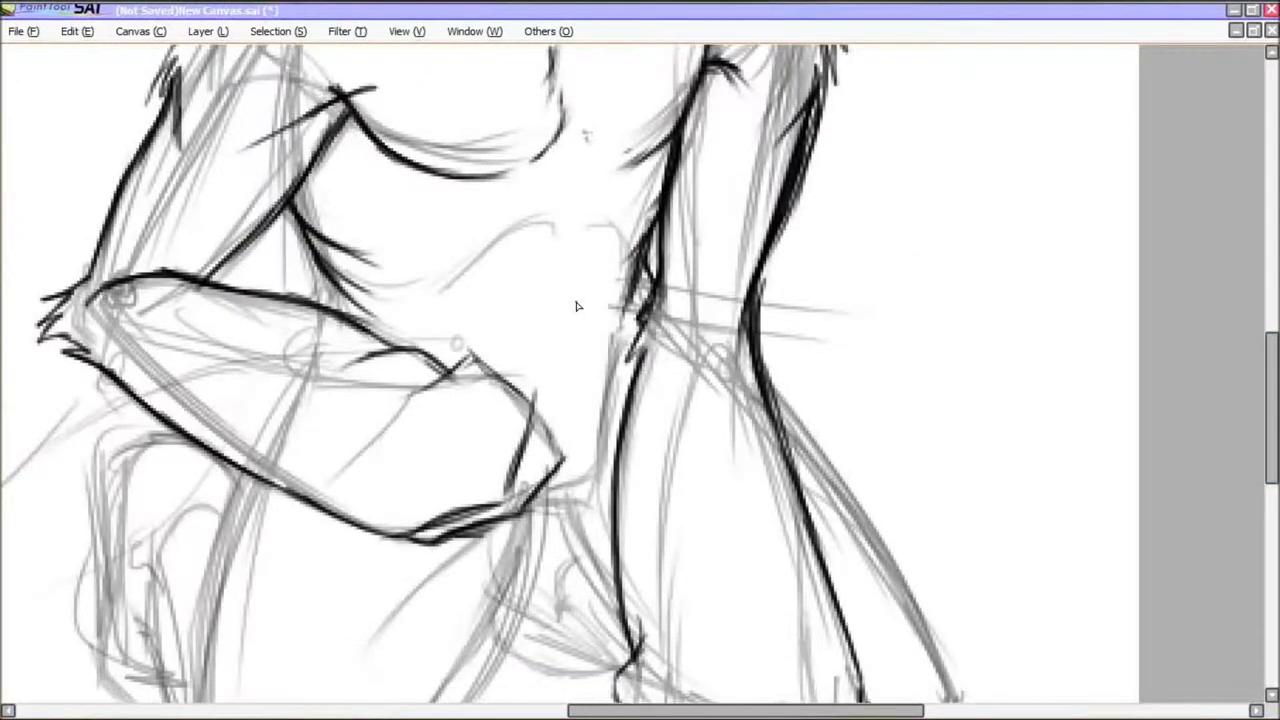
pyautogui.moveTo(622, 373); pyautogui.dragTo(604, 462)
pyautogui.moveTo(598, 498); pyautogui.dragTo(615, 364)
pyautogui.moveTo(1270, 408); pyautogui.dragTo(1270, 452)
pyautogui.moveTo(772, 218); pyautogui.dragTo(890, 392)
pyautogui.moveTo(862, 330)
pyautogui.mouseDown()
pyautogui.moveTo(962, 530)
pyautogui.moveTo(940, 625)
pyautogui.moveTo(954, 621)
pyautogui.mouseUp()
pyautogui.moveTo(958, 520)
pyautogui.mouseDown()
pyautogui.moveTo(886, 470)
pyautogui.moveTo(835, 398)
pyautogui.mouseUp()
# Draw the waist and groin lines below the far hand and the long edges of the far thigh
pyautogui.moveTo(703, 710); pyautogui.dragTo(643, 710)
pyautogui.moveTo(760, 335)
pyautogui.mouseDown()
pyautogui.moveTo(818, 280)
pyautogui.moveTo(830, 210)
pyautogui.mouseUp()
pyautogui.moveTo(798, 335); pyautogui.dragTo(852, 440)
pyautogui.moveTo(735, 330); pyautogui.dragTo(668, 490)
pyautogui.moveTo(811, 709); pyautogui.dragTo(784, 709)
pyautogui.moveTo(830, 336); pyautogui.dragTo(766, 508)
pyautogui.moveTo(812, 378); pyautogui.dragTo(640, 680)
# Draw the far knee's rounded base with short crease strokes and the inner edge of the folded leg
pyautogui.moveTo(1271, 500); pyautogui.dragTo(1271, 525)
pyautogui.moveTo(666, 558)
pyautogui.mouseDown()
pyautogui.moveTo(582, 593)
pyautogui.moveTo(516, 566)
pyautogui.mouseUp()
pyautogui.moveTo(517, 508); pyautogui.dragTo(652, 570)
pyautogui.moveTo(648, 486); pyautogui.dragTo(642, 581)
pyautogui.moveTo(574, 437); pyautogui.dragTo(518, 528)
pyautogui.press('Up')
pyautogui.moveTo(522, 630)
pyautogui.mouseDown()
pyautogui.moveTo(468, 380)
pyautogui.moveTo(552, 262)
pyautogui.moveTo(518, 578)
pyautogui.mouseUp()
# Outline the shapes between the two legs and the outer edge of the far lower leg
pyautogui.scroll(2, 1091, 409)
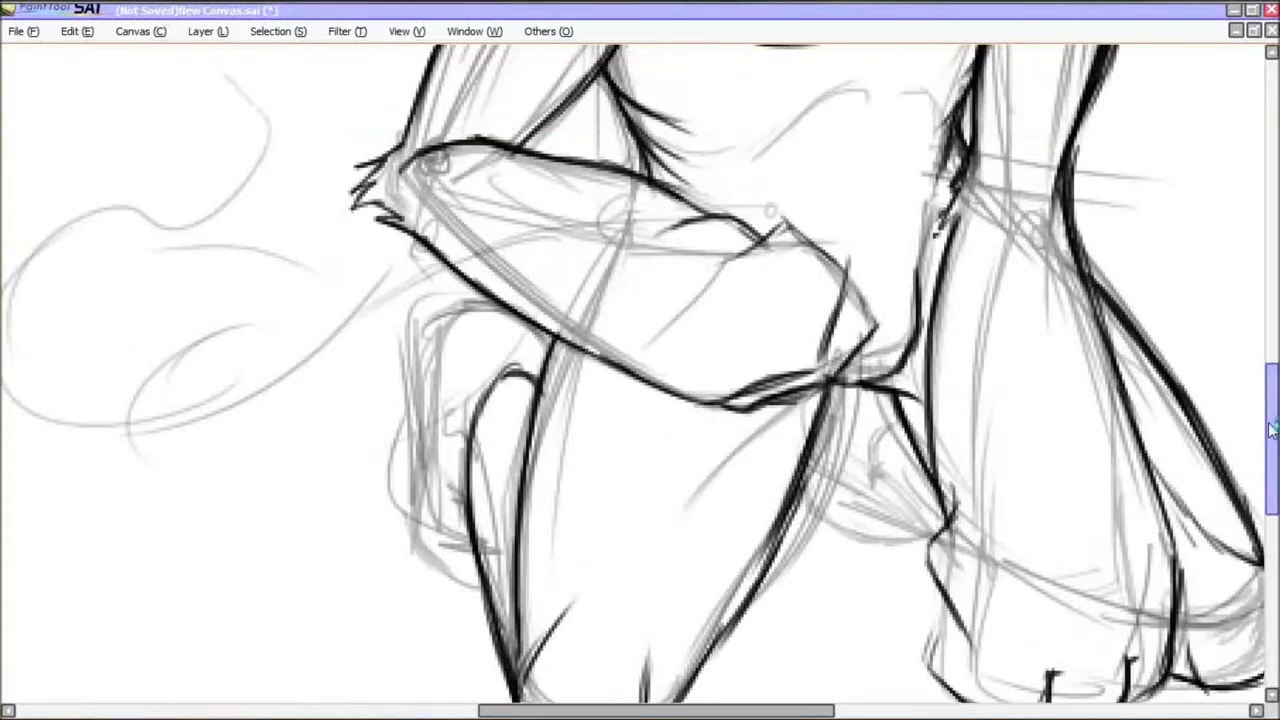
pyautogui.moveTo(945, 540); pyautogui.dragTo(842, 438)
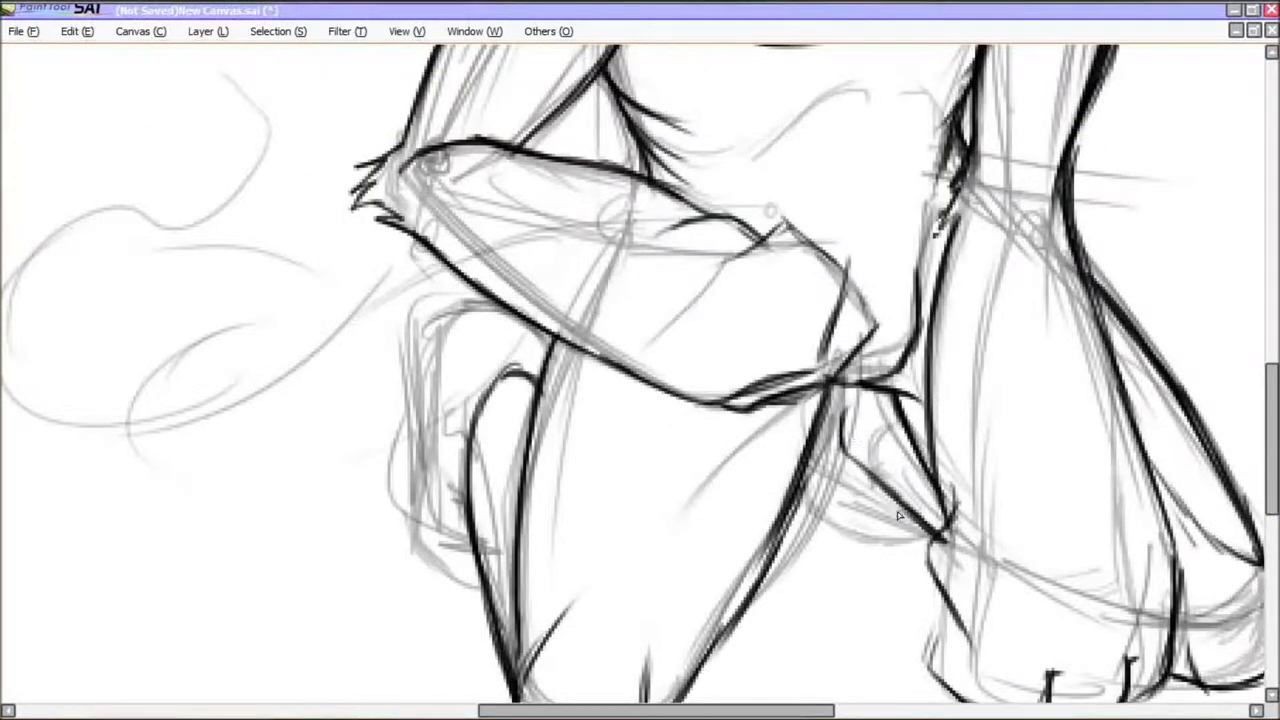
pyautogui.moveTo(792, 518); pyautogui.dragTo(893, 556)
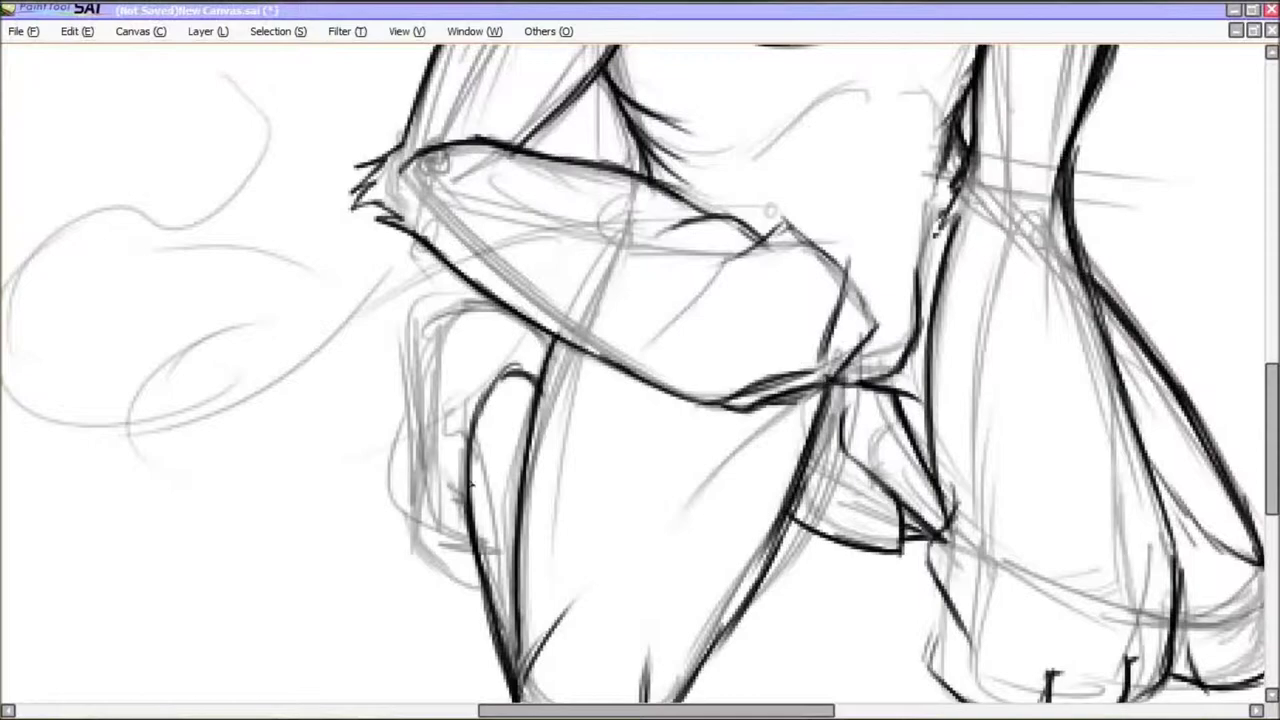
pyautogui.moveTo(548, 377)
pyautogui.mouseDown()
pyautogui.moveTo(510, 318)
pyautogui.moveTo(422, 300)
pyautogui.moveTo(410, 440)
pyautogui.moveTo(470, 598)
pyautogui.mouseUp()
pyautogui.moveTo(1271, 438); pyautogui.dragTo(1252, 261)
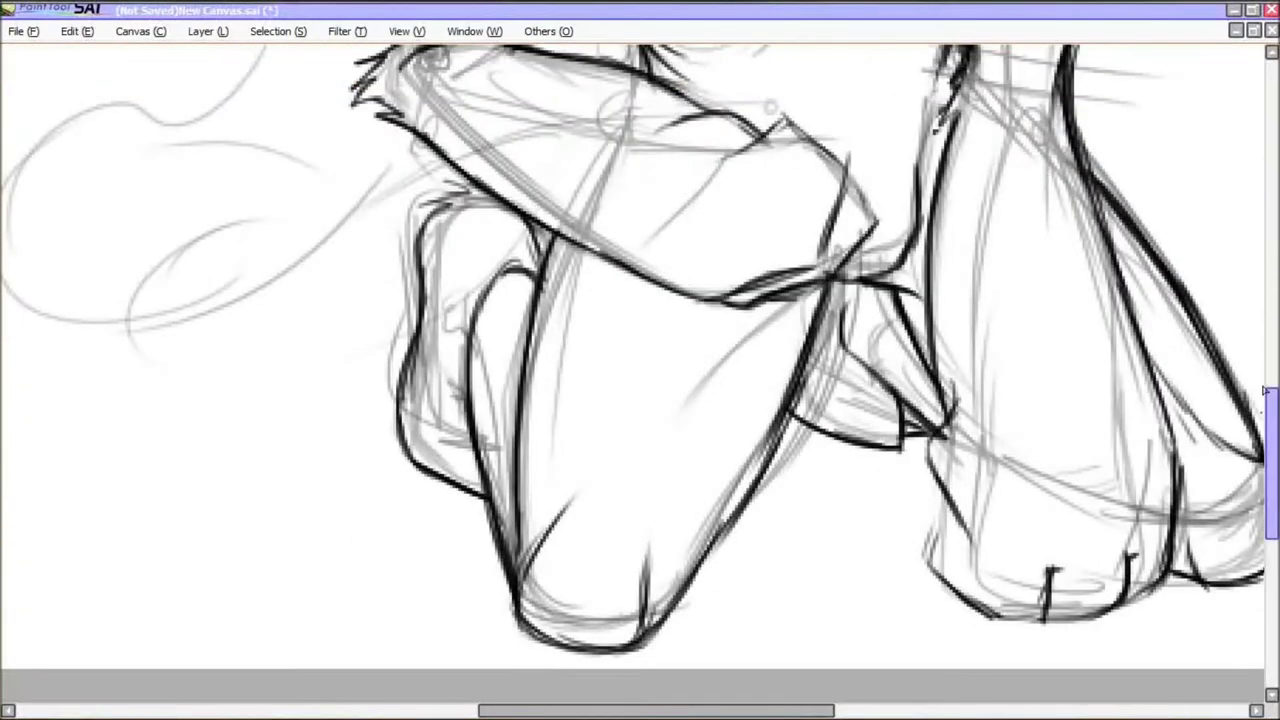
# Erase the upper curve and tip of the far horn
pyautogui.press('Tab')
pyautogui.keyDown('ctrl'); pyautogui.keyDown('alt'); pyautogui.click(714, 414); pyautogui.keyUp('alt'); pyautogui.keyUp('ctrl')
pyautogui.keyDown('ctrl'); pyautogui.click(866, 424); pyautogui.keyUp('ctrl')
pyautogui.hotkey('ctrl', 'z')
pyautogui.moveTo(1099, 388); pyautogui.dragTo(1098, 286)
pyautogui.keyDown('ctrl'); pyautogui.click(731, 278); pyautogui.keyUp('ctrl')
pyautogui.keyDown('ctrl'); pyautogui.click(731, 278); pyautogui.keyUp('ctrl')
pyautogui.click(1168, 320)
pyautogui.moveTo(700, 240); pyautogui.dragTo(658, 350)
pyautogui.click(1168, 288)
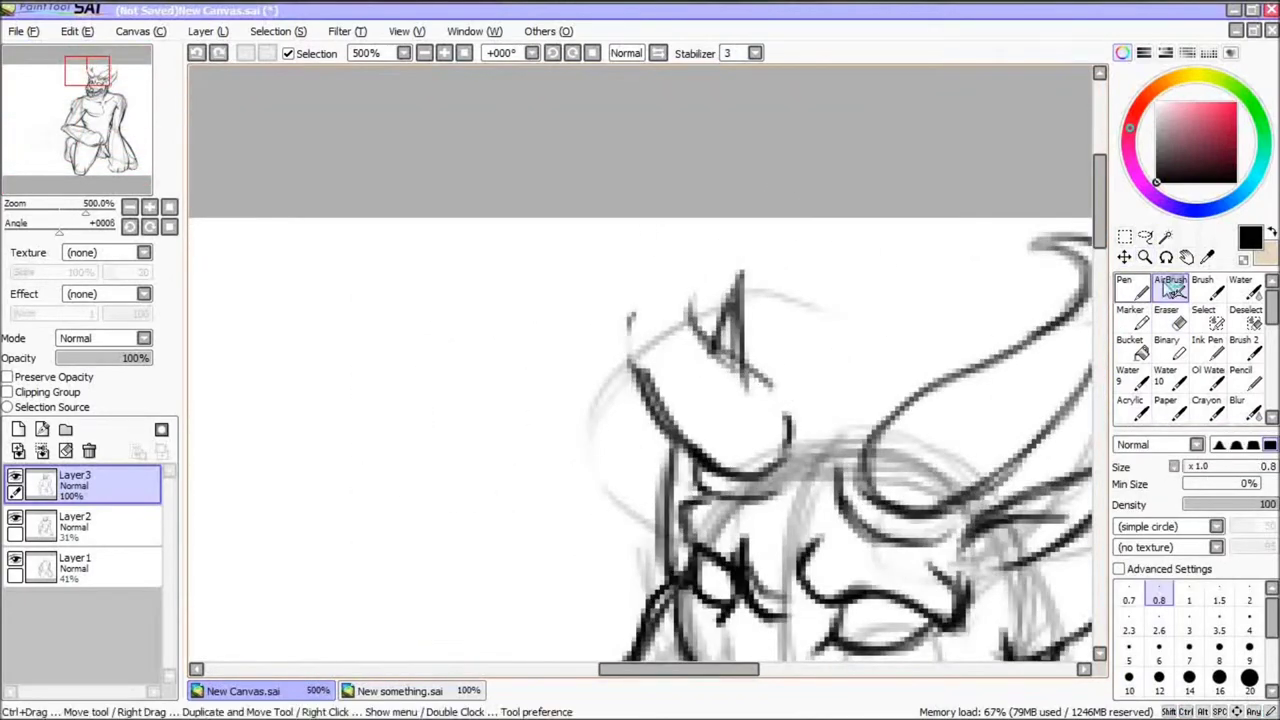
# Erase the leftover strokes around the far horn and redraw its curved edges
pyautogui.click(1170, 319)
pyautogui.moveTo(772, 386); pyautogui.dragTo(744, 374)
pyautogui.click(1172, 289)
pyautogui.click(1178, 320)
pyautogui.moveTo(636, 372)
pyautogui.mouseDown()
pyautogui.moveTo(860, 242)
pyautogui.moveTo(744, 300)
pyautogui.moveTo(835, 233)
pyautogui.moveTo(742, 294)
pyautogui.mouseUp()
pyautogui.click(1176, 290)
pyautogui.moveTo(744, 280); pyautogui.dragTo(780, 391)
pyautogui.moveTo(730, 350); pyautogui.dragTo(794, 450)
pyautogui.click(424, 53)
pyautogui.click(424, 53)
pyautogui.click(424, 53)
pyautogui.moveTo(1099, 265); pyautogui.dragTo(1099, 311)
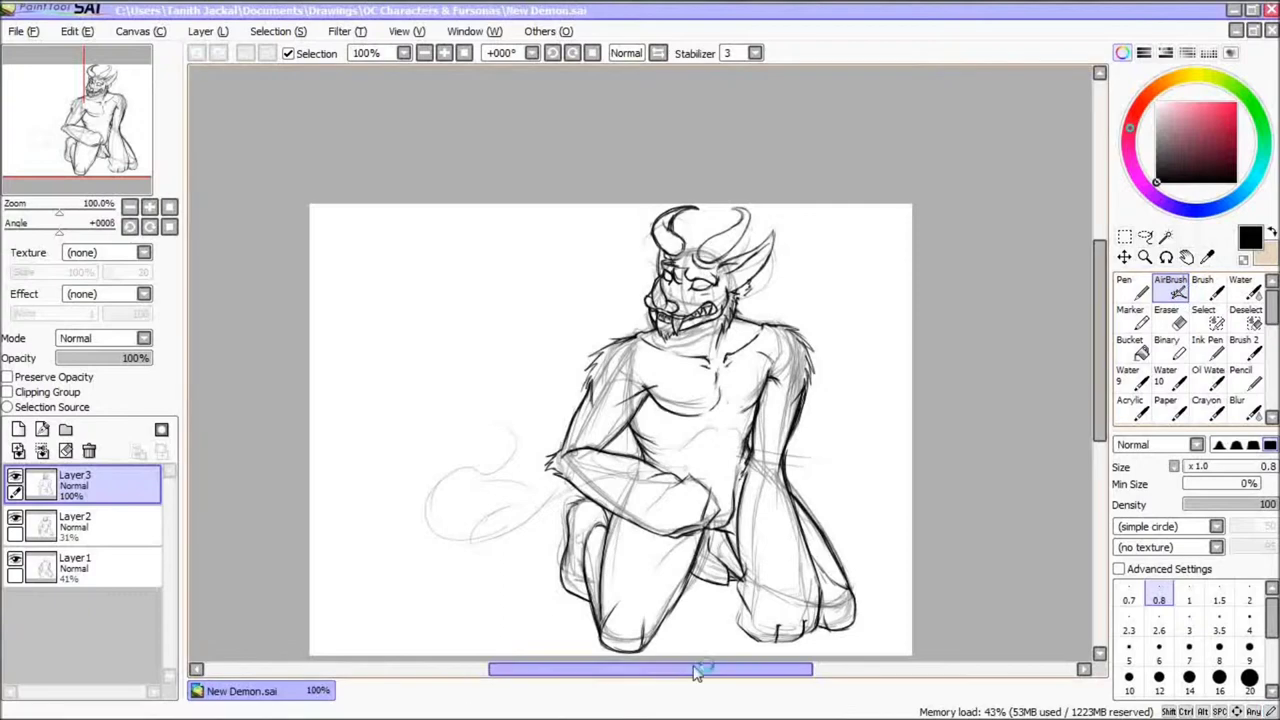
# Zoom to 150% and sketch a curling, flame-like tail with a narrow tip beside the bent arm
pyautogui.moveTo(697, 671); pyautogui.dragTo(677, 671)
pyautogui.moveTo(1099, 370); pyautogui.dragTo(1099, 400)
pyautogui.click(1146, 258)
pyautogui.click(752, 448)
pyautogui.click(1172, 290)
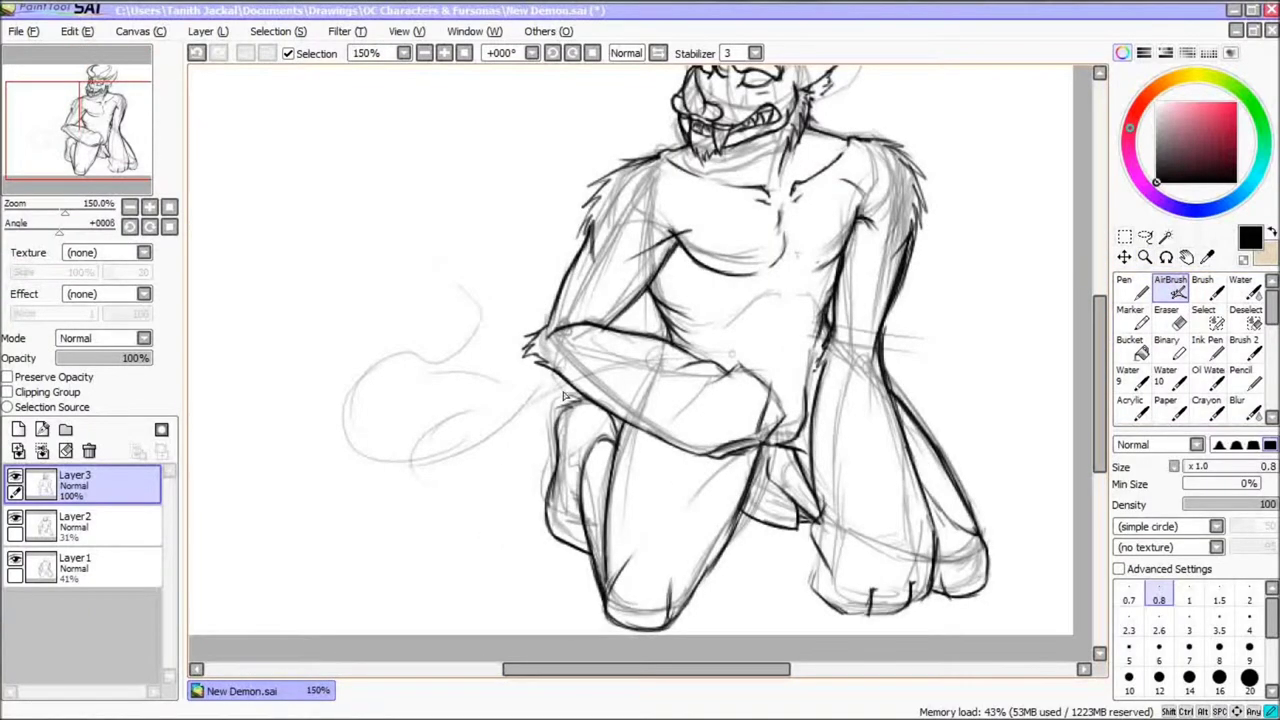
pyautogui.moveTo(425, 461)
pyautogui.mouseDown()
pyautogui.moveTo(351, 357)
pyautogui.moveTo(386, 346)
pyautogui.moveTo(362, 257)
pyautogui.mouseUp()
pyautogui.moveTo(442, 431)
pyautogui.mouseDown()
pyautogui.moveTo(483, 366)
pyautogui.moveTo(364, 270)
pyautogui.mouseUp()
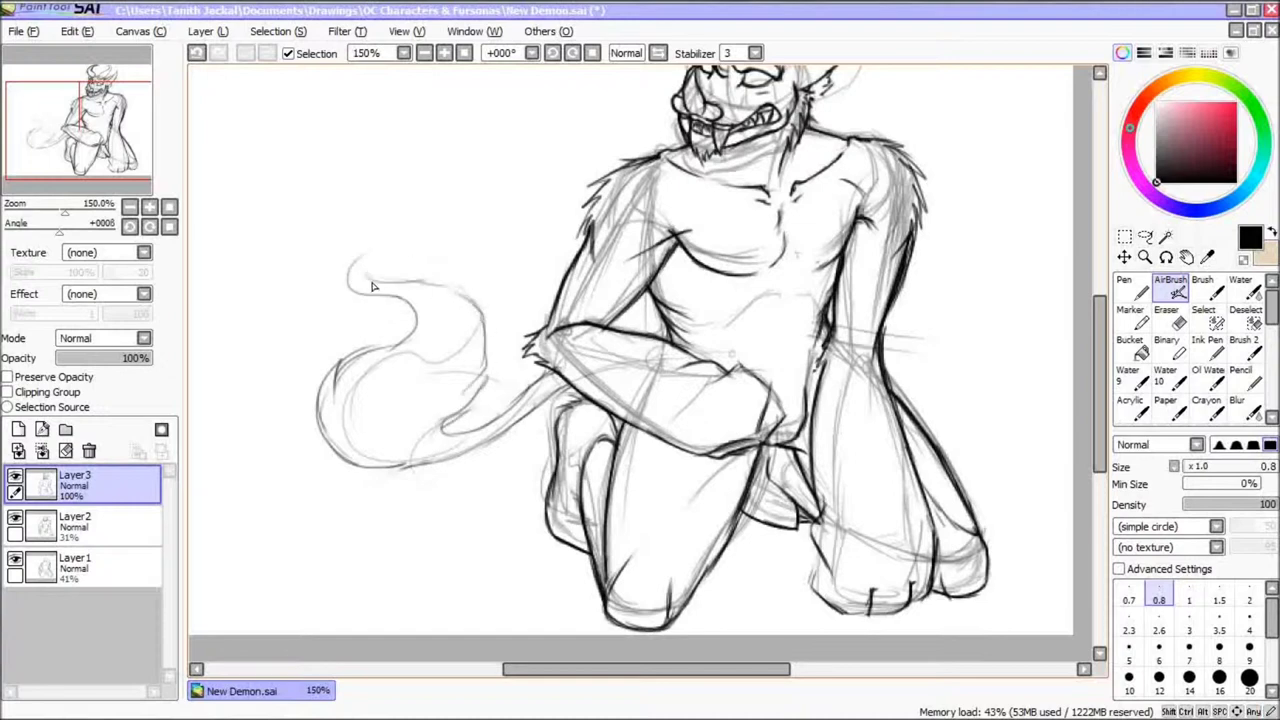
pyautogui.moveTo(464, 301); pyautogui.dragTo(484, 386)
pyautogui.scroll(3, 600, 258)
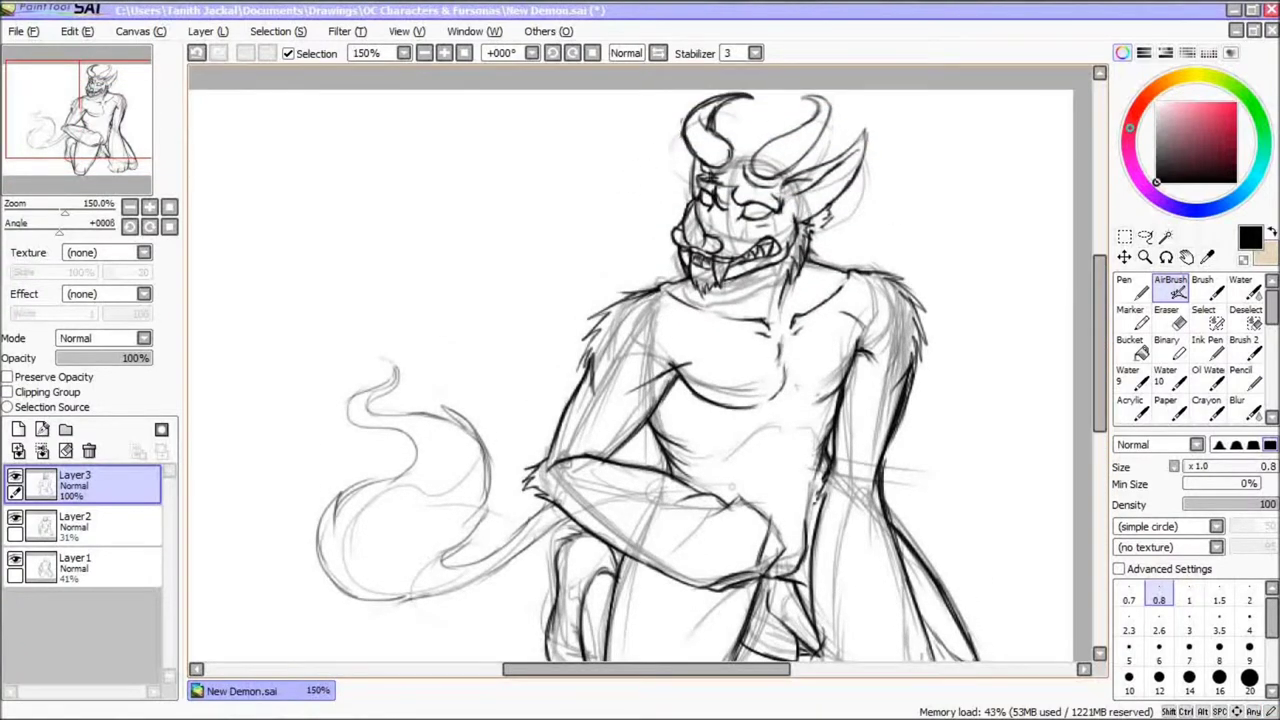
# Erase the tail's curled end and redraw it as a larger, wavy flame rising from the tail base
pyautogui.click(1168, 318)
pyautogui.moveTo(395, 378)
pyautogui.mouseDown()
pyautogui.moveTo(420, 486)
pyautogui.moveTo(349, 523)
pyautogui.mouseUp()
pyautogui.click(1170, 288)
pyautogui.moveTo(1100, 340); pyautogui.dragTo(1100, 369)
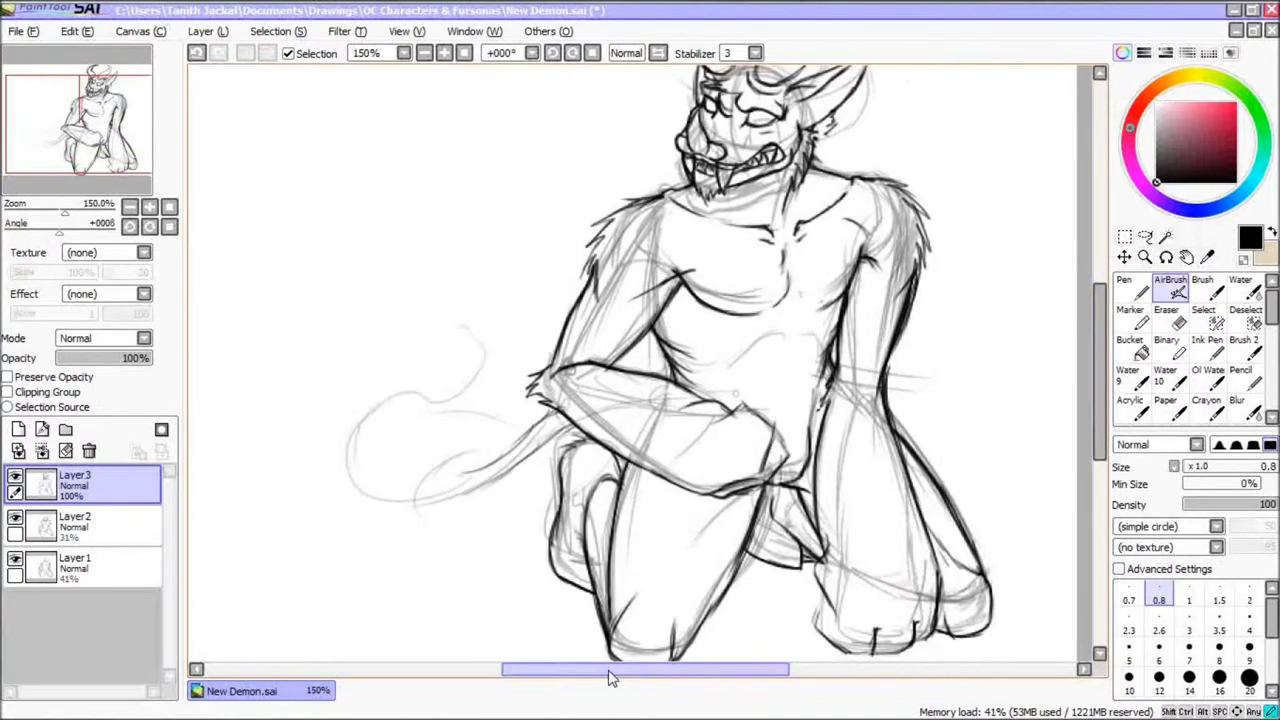
pyautogui.moveTo(608, 671); pyautogui.dragTo(536, 671)
pyautogui.moveTo(716, 480); pyautogui.dragTo(577, 503)
pyautogui.moveTo(657, 497)
pyautogui.mouseDown()
pyautogui.moveTo(516, 406)
pyautogui.moveTo(531, 346)
pyautogui.mouseUp()
pyautogui.moveTo(538, 363); pyautogui.dragTo(597, 211)
pyautogui.moveTo(682, 430); pyautogui.dragTo(664, 365)
pyautogui.moveTo(663, 390)
pyautogui.mouseDown()
pyautogui.moveTo(577, 226)
pyautogui.moveTo(600, 190)
pyautogui.mouseUp()
pyautogui.moveTo(590, 670); pyautogui.dragTo(653, 670)
pyautogui.moveTo(1099, 345); pyautogui.dragTo(1080, 300)
pyautogui.scroll(1, 1080, 302)
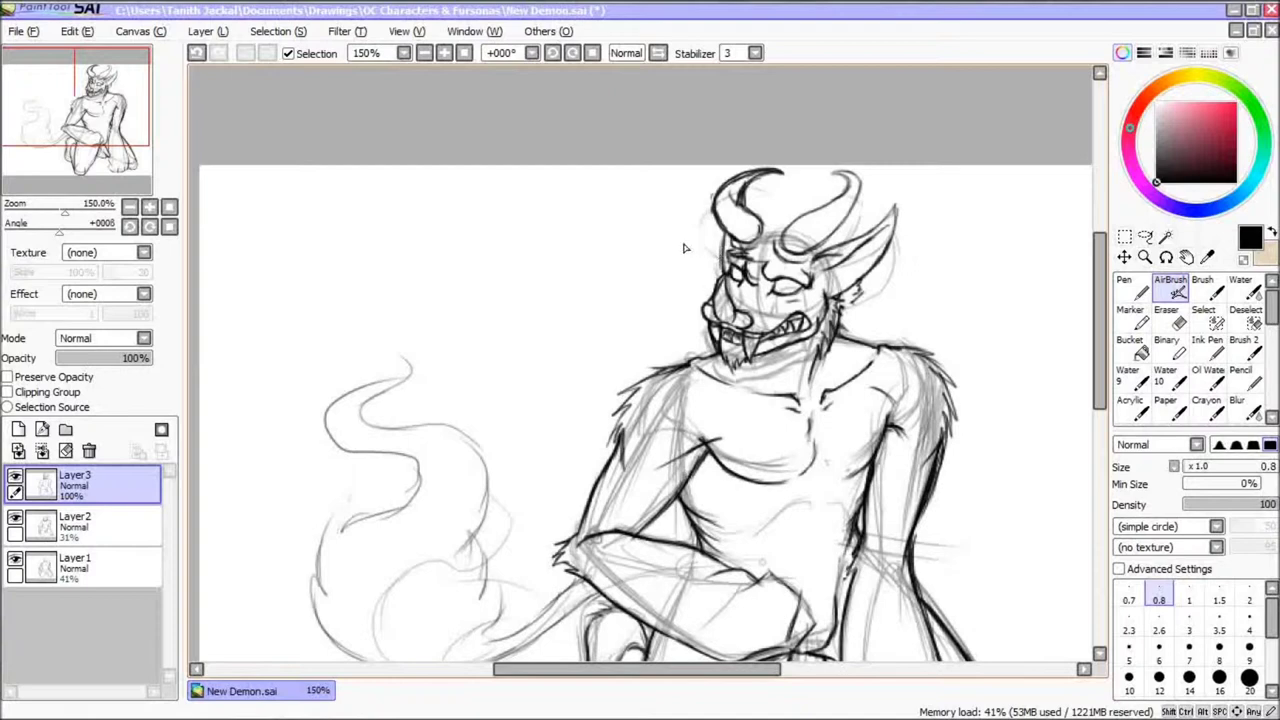
pyautogui.moveTo(722, 256); pyautogui.dragTo(676, 248)
pyautogui.moveTo(712, 272); pyautogui.dragTo(664, 270)
pyautogui.hotkey('ctrl', 'z')
pyautogui.hotkey('ctrl', 'z')
# Sketch ragged hair strands beside the left horn, over the forehead and along the side of the face
pyautogui.moveTo(724, 200); pyautogui.dragTo(667, 236)
pyautogui.moveTo(714, 226); pyautogui.dragTo(698, 282)
pyautogui.moveTo(784, 220); pyautogui.dragTo(756, 282)
pyautogui.moveTo(800, 246); pyautogui.dragTo(800, 324)
pyautogui.moveTo(814, 256); pyautogui.dragTo(816, 345)
pyautogui.moveTo(718, 252); pyautogui.dragTo(704, 306)
pyautogui.moveTo(712, 260); pyautogui.dragTo(690, 354)
# Sketch the long lock hanging onto the chest, the hair between the horns and the mane behind the ear
pyautogui.moveTo(800, 308); pyautogui.dragTo(826, 442)
pyautogui.moveTo(822, 318); pyautogui.dragTo(838, 454)
pyautogui.moveTo(820, 406); pyautogui.dragTo(836, 490)
pyautogui.moveTo(730, 196)
pyautogui.mouseDown()
pyautogui.moveTo(822, 176)
pyautogui.moveTo(866, 234)
pyautogui.mouseUp()
pyautogui.moveTo(882, 260); pyautogui.dragTo(912, 342)
pyautogui.moveTo(890, 290); pyautogui.dragTo(928, 352)
# Hide Layer1 and sketch a waistline curve with ragged strokes over the thigh and between the legs
pyautogui.scroll(-3, 795, 533)
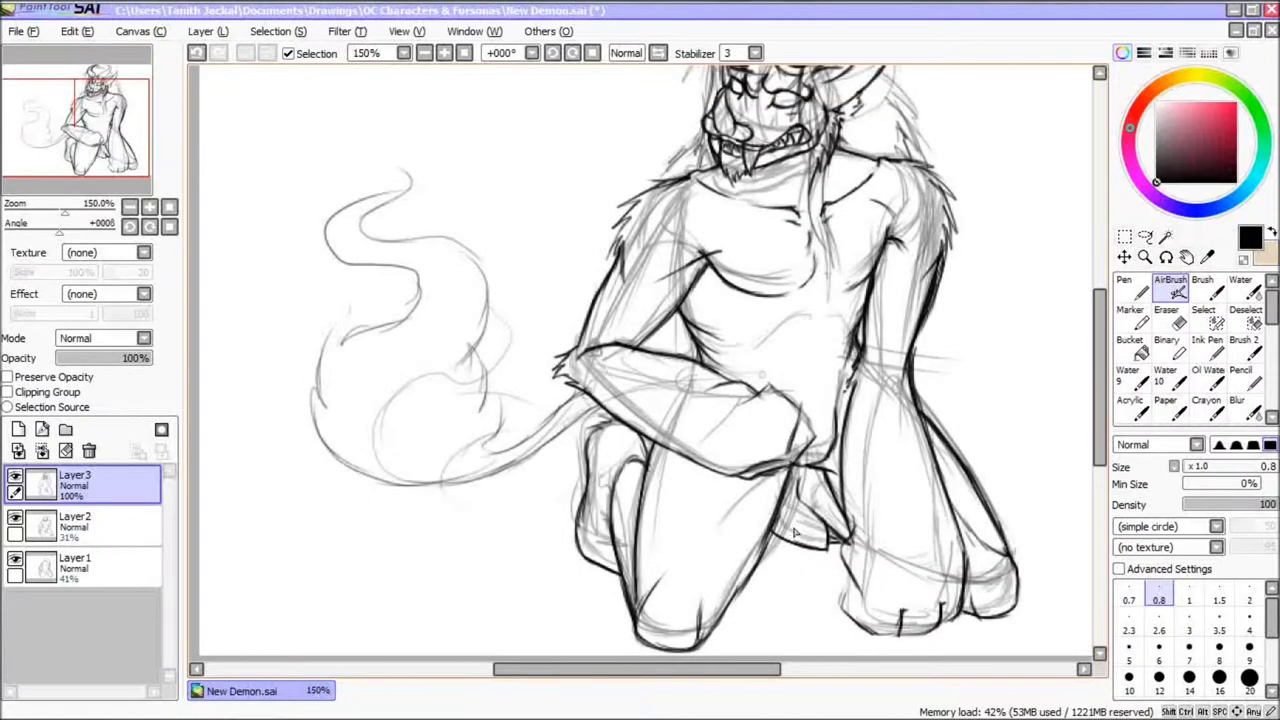
pyautogui.click(15, 558)
pyautogui.click(15, 517)
pyautogui.click(15, 517)
pyautogui.moveTo(782, 393)
pyautogui.mouseDown()
pyautogui.moveTo(842, 383)
pyautogui.moveTo(832, 461)
pyautogui.mouseUp()
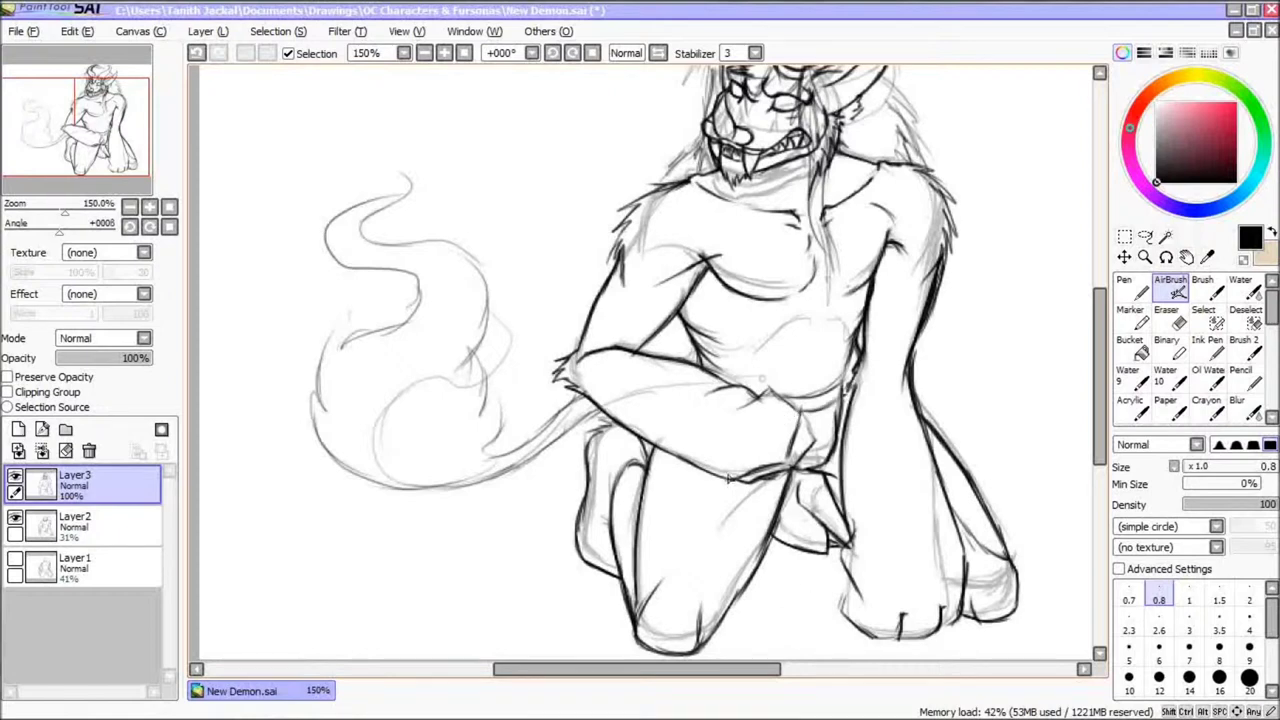
pyautogui.moveTo(728, 484); pyautogui.dragTo(774, 588)
pyautogui.moveTo(740, 504); pyautogui.dragTo(810, 624)
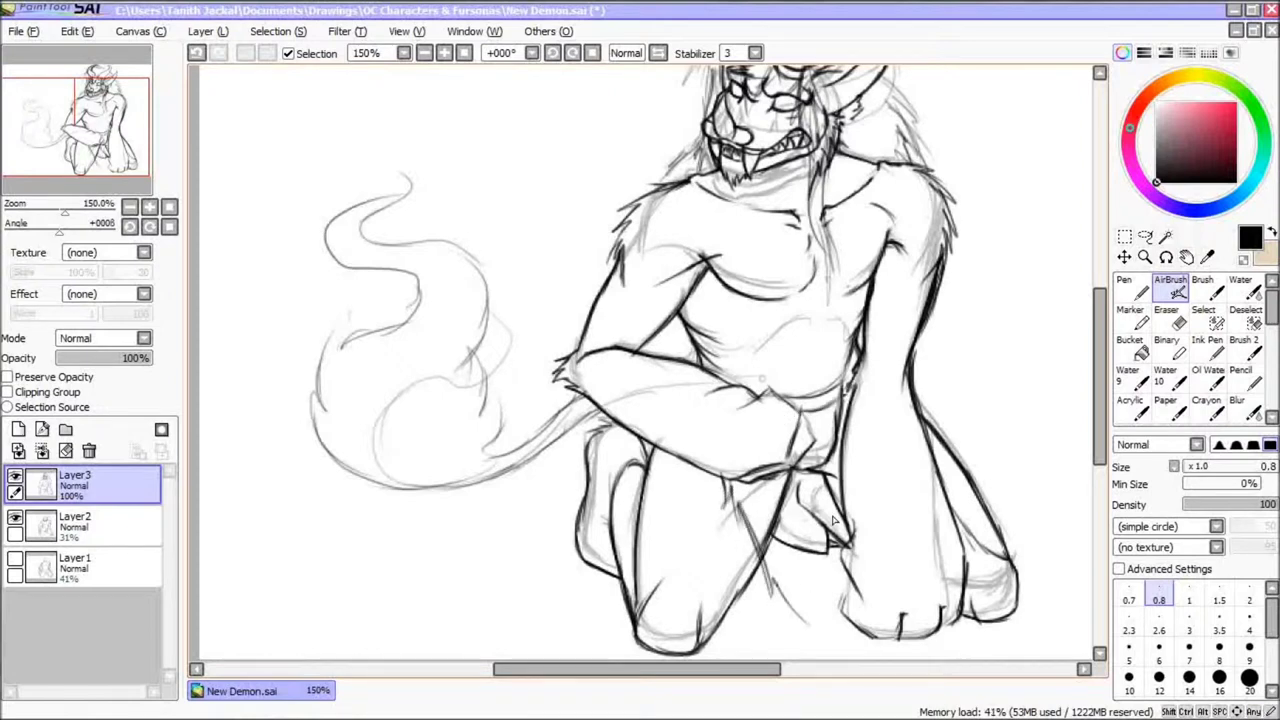
pyautogui.moveTo(788, 572)
pyautogui.mouseDown()
pyautogui.moveTo(812, 622)
pyautogui.moveTo(839, 624)
pyautogui.mouseUp()
# Add ragged tufts along the right leg's outer edge, the kneeling thigh and the gap between the legs
pyautogui.moveTo(918, 389); pyautogui.dragTo(991, 486)
pyautogui.moveTo(970, 504)
pyautogui.mouseDown()
pyautogui.moveTo(967, 588)
pyautogui.moveTo(1000, 568)
pyautogui.mouseUp()
pyautogui.moveTo(958, 437); pyautogui.dragTo(990, 507)
pyautogui.moveTo(650, 432); pyautogui.dragTo(630, 538)
pyautogui.moveTo(668, 492); pyautogui.dragTo(632, 564)
pyautogui.moveTo(682, 450); pyautogui.dragTo(650, 546)
pyautogui.moveTo(656, 504); pyautogui.dragTo(620, 527)
pyautogui.moveTo(772, 574); pyautogui.dragTo(802, 622)
pyautogui.moveTo(806, 584); pyautogui.dragTo(838, 618)
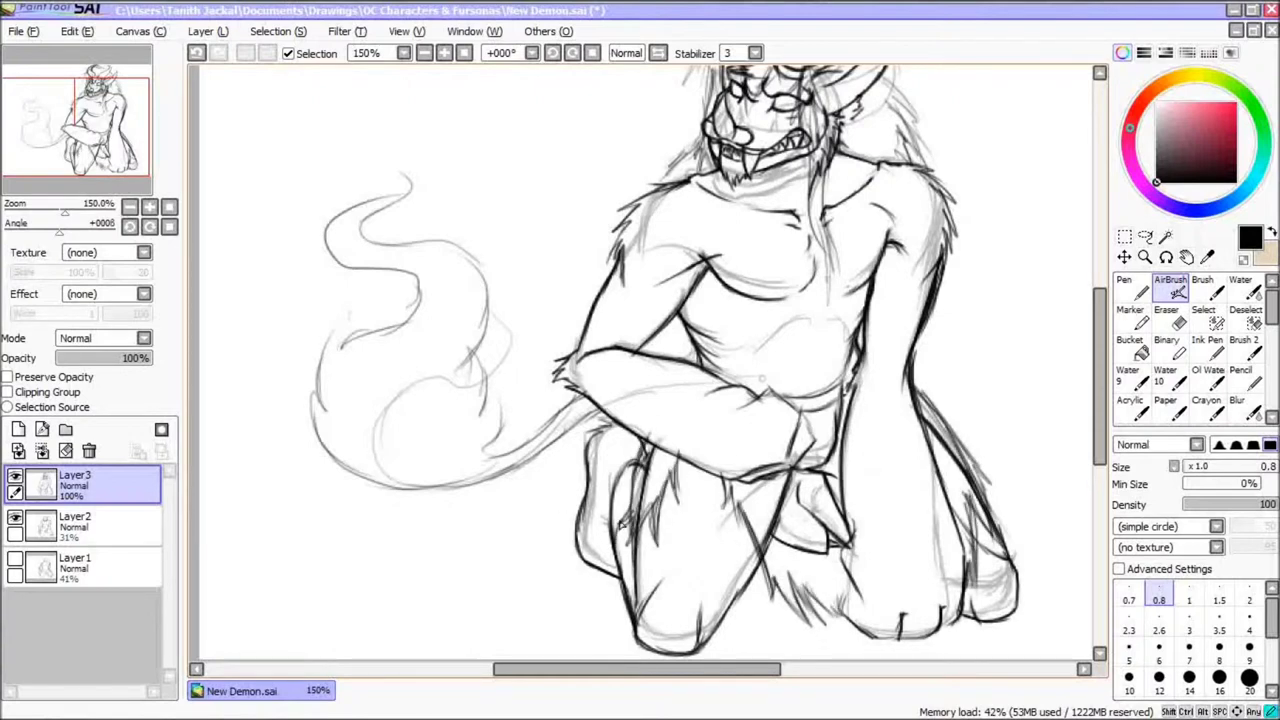
# Sketch curved cuff lines across both forearms and undo the two trial lines at the shoulders
pyautogui.moveTo(875, 540); pyautogui.dragTo(960, 524)
pyautogui.moveTo(700, 184); pyautogui.dragTo(718, 264)
pyautogui.moveTo(876, 152); pyautogui.dragTo(896, 240)
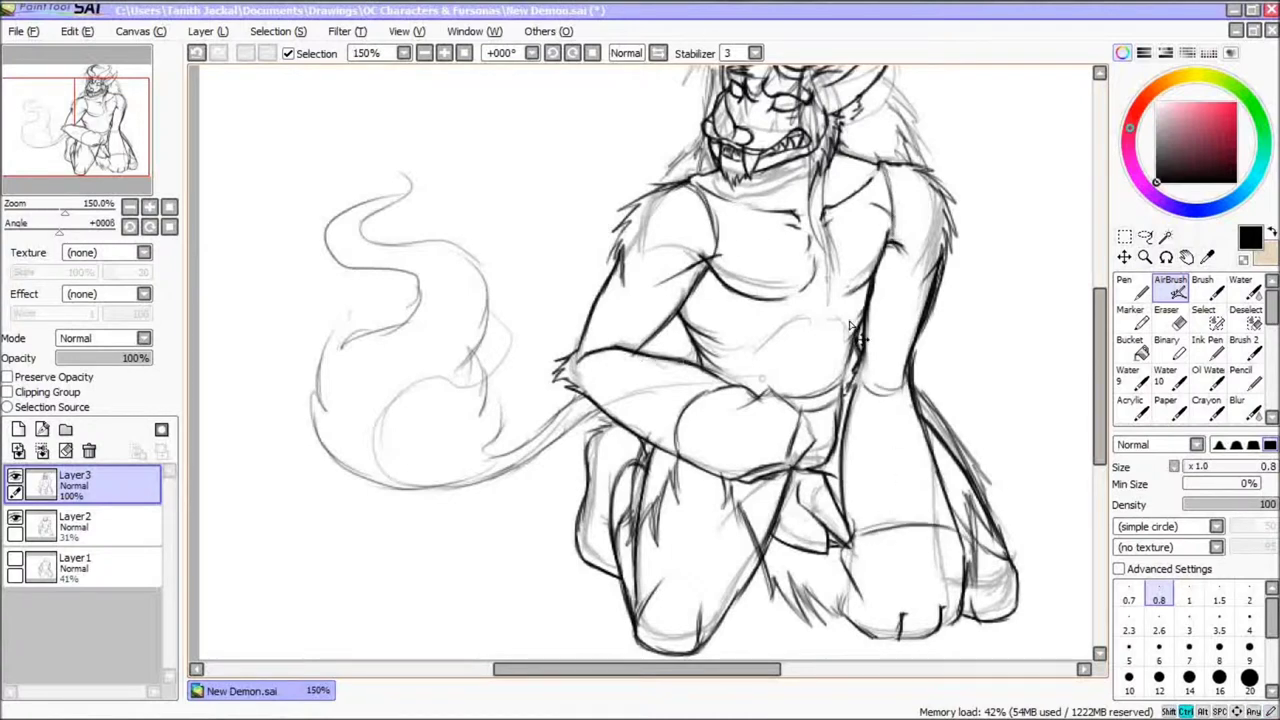
pyautogui.hotkey('ctrl', 'z')
pyautogui.hotkey('ctrl', 'z')
# Sketch a double-edged band around the torso below the chest and two straps over the shoulders
pyautogui.moveTo(700, 340); pyautogui.dragTo(830, 350)
pyautogui.moveTo(688, 326); pyautogui.dragTo(778, 302)
pyautogui.moveTo(714, 330); pyautogui.dragTo(838, 318)
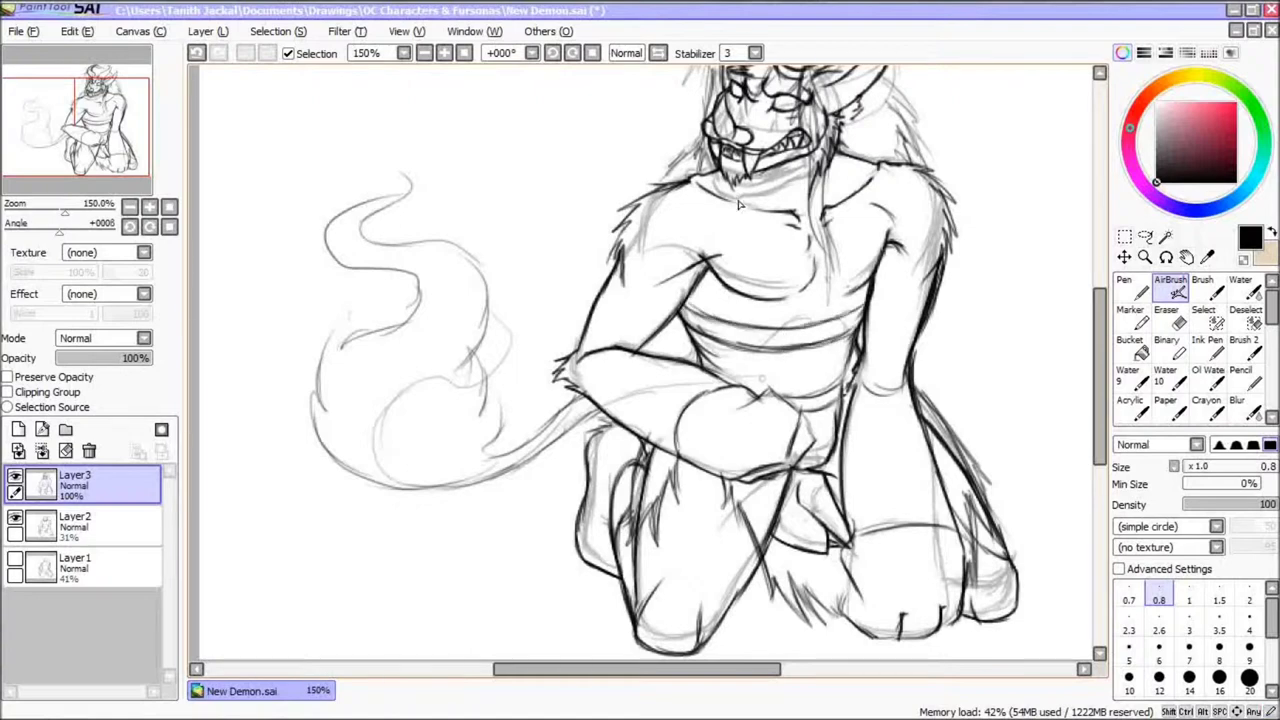
pyautogui.moveTo(722, 186); pyautogui.dragTo(767, 324)
pyautogui.moveTo(858, 160)
pyautogui.mouseDown()
pyautogui.moveTo(882, 252)
pyautogui.moveTo(867, 308)
pyautogui.mouseUp()
pyautogui.moveTo(889, 472); pyautogui.dragTo(889, 456)
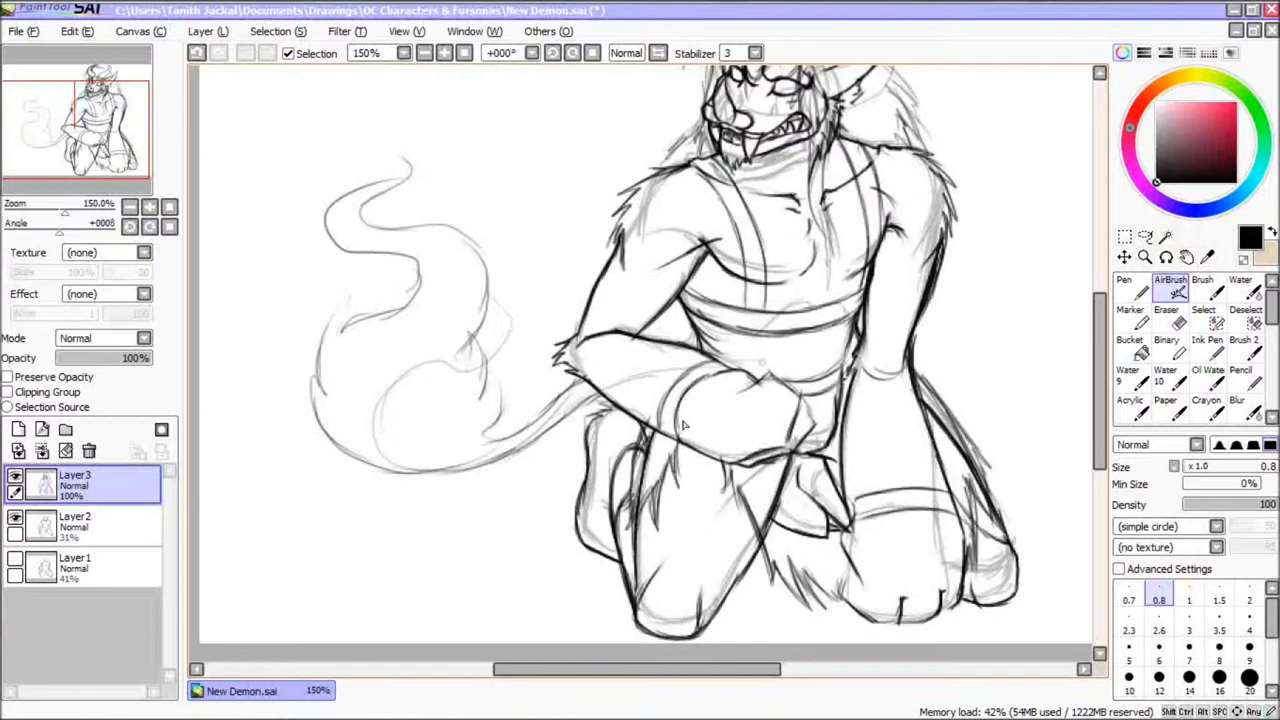
# Add pointed flame tips and reinforced edges to the curling tail, and save the drawing
pyautogui.moveTo(1100, 380); pyautogui.dragTo(1100, 360)
pyautogui.moveTo(478, 529)
pyautogui.mouseDown()
pyautogui.moveTo(386, 537)
pyautogui.moveTo(308, 430)
pyautogui.mouseUp()
pyautogui.moveTo(303, 405); pyautogui.dragTo(323, 492)
pyautogui.moveTo(464, 494)
pyautogui.mouseDown()
pyautogui.moveTo(490, 390)
pyautogui.moveTo(330, 280)
pyautogui.moveTo(408, 212)
pyautogui.mouseUp()
pyautogui.moveTo(472, 526); pyautogui.dragTo(488, 536)
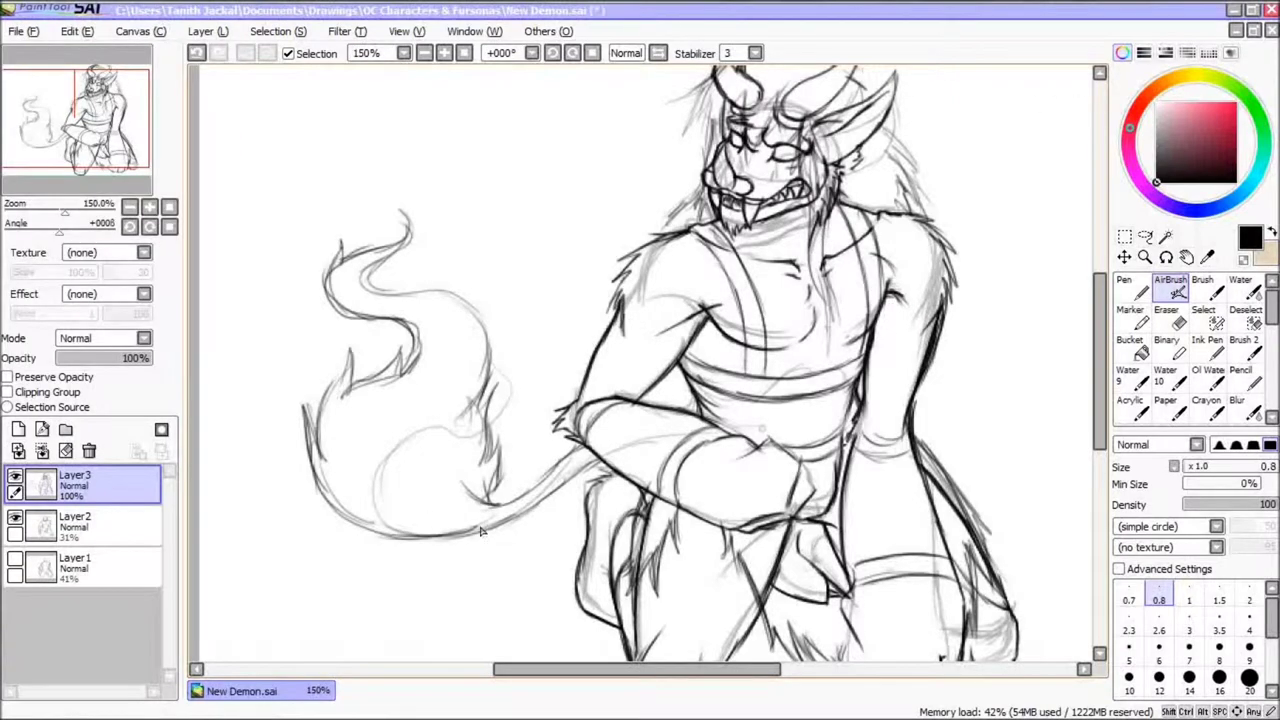
pyautogui.moveTo(426, 500); pyautogui.dragTo(480, 520)
pyautogui.moveTo(440, 480); pyautogui.dragTo(491, 513)
pyautogui.click(24, 31)
pyautogui.click(68, 147)
# Hide Layer2, add a new layer on top for inking and reduce Layer3's opacity to 35%
pyautogui.click(15, 518)
pyautogui.click(18, 429)
pyautogui.click(85, 525)
pyautogui.moveTo(125, 358); pyautogui.dragTo(90, 358)
pyautogui.click(85, 485)
# Ink the ragged hair strands beside the left horn on Layer4 with the Pen tool at 300% zoom
pyautogui.click(1135, 298)
pyautogui.moveTo(1102, 323)
pyautogui.mouseDown()
pyautogui.moveTo(1104, 352)
pyautogui.moveTo(1101, 314)
pyautogui.mouseUp()
pyautogui.click(1145, 257)
pyautogui.click(775, 180)
pyautogui.click(775, 180)
pyautogui.click(1134, 290)
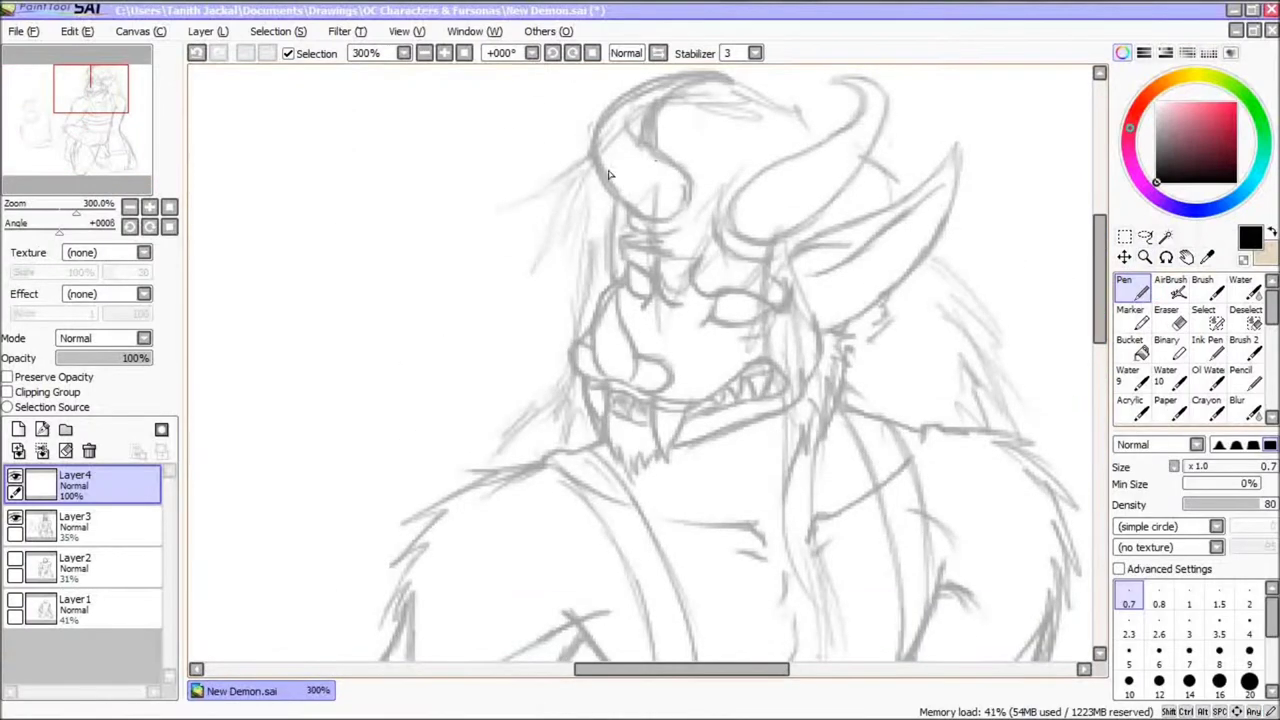
pyautogui.moveTo(645, 104)
pyautogui.mouseDown()
pyautogui.moveTo(516, 192)
pyautogui.moveTo(528, 272)
pyautogui.mouseUp()
pyautogui.moveTo(578, 226); pyautogui.dragTo(540, 282)
pyautogui.moveTo(590, 194)
pyautogui.mouseDown()
pyautogui.moveTo(556, 316)
pyautogui.moveTo(586, 200)
pyautogui.mouseUp()
pyautogui.moveTo(587, 200)
pyautogui.mouseDown()
pyautogui.moveTo(571, 312)
pyautogui.moveTo(612, 232)
pyautogui.mouseUp()
# Ink the pointed fringe strands over the forehead and beside the base of the right horn
pyautogui.moveTo(642, 228)
pyautogui.mouseDown()
pyautogui.moveTo(619, 310)
pyautogui.moveTo(655, 300)
pyautogui.mouseUp()
pyautogui.moveTo(657, 214); pyautogui.dragTo(669, 326)
pyautogui.moveTo(716, 222); pyautogui.dragTo(677, 292)
pyautogui.moveTo(738, 186); pyautogui.dragTo(716, 270)
pyautogui.moveTo(742, 164)
pyautogui.mouseDown()
pyautogui.moveTo(730, 236)
pyautogui.moveTo(772, 376)
pyautogui.mouseUp()
# Ink the long hair lock hanging in front of the ear onto the chest, erasing and redrawing its strands
pyautogui.moveTo(1101, 258); pyautogui.dragTo(1101, 278)
pyautogui.moveTo(776, 228); pyautogui.dragTo(768, 308)
pyautogui.moveTo(782, 282)
pyautogui.mouseDown()
pyautogui.moveTo(784, 434)
pyautogui.moveTo(828, 542)
pyautogui.mouseUp()
pyautogui.moveTo(820, 148)
pyautogui.mouseDown()
pyautogui.moveTo(803, 190)
pyautogui.moveTo(822, 330)
pyautogui.mouseUp()
pyautogui.moveTo(820, 268); pyautogui.dragTo(807, 394)
pyautogui.moveTo(818, 302); pyautogui.dragTo(838, 594)
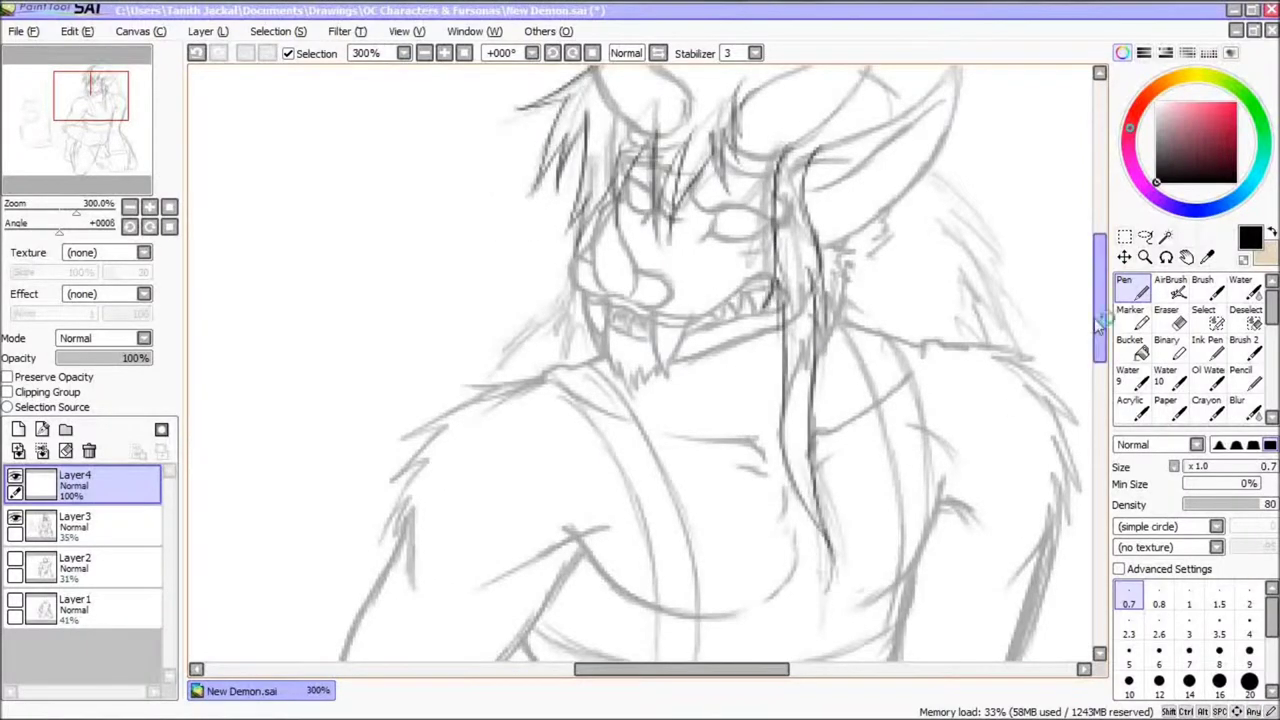
pyautogui.moveTo(1099, 320); pyautogui.dragTo(1099, 323)
pyautogui.press('e')
pyautogui.moveTo(824, 560); pyautogui.dragTo(786, 354)
pyautogui.press('n')
pyautogui.moveTo(779, 268); pyautogui.dragTo(800, 490)
pyautogui.moveTo(817, 278); pyautogui.dragTo(832, 548)
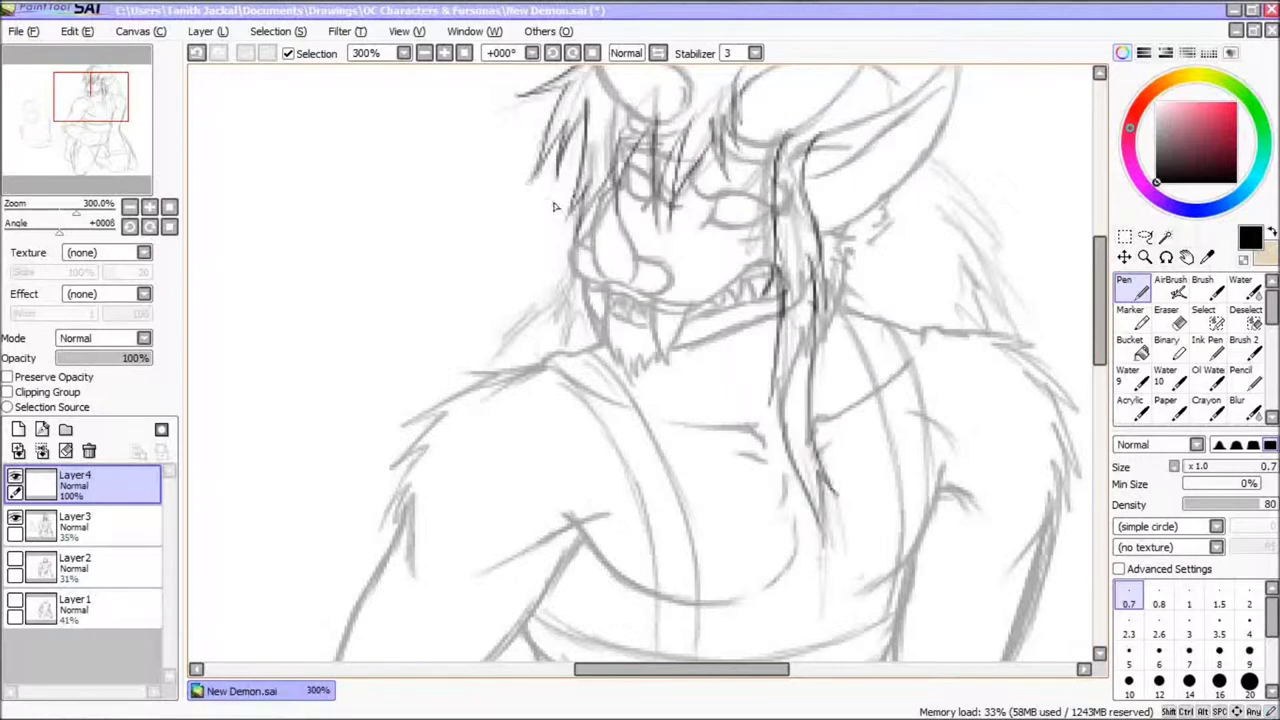
# Ink the hair between and behind the horns and the jagged outer edge of the mane behind the ear
pyautogui.scroll(4, 1058, 259)
pyautogui.moveTo(635, 119); pyautogui.dragTo(690, 108)
pyautogui.moveTo(660, 110)
pyautogui.mouseDown()
pyautogui.moveTo(745, 108)
pyautogui.moveTo(732, 108)
pyautogui.mouseUp()
pyautogui.moveTo(748, 109)
pyautogui.mouseDown()
pyautogui.moveTo(729, 80)
pyautogui.moveTo(800, 122)
pyautogui.mouseUp()
pyautogui.moveTo(792, 114); pyautogui.dragTo(822, 153)
pyautogui.moveTo(862, 164); pyautogui.dragTo(908, 198)
pyautogui.moveTo(930, 252); pyautogui.dragTo(992, 368)
pyautogui.moveTo(968, 322); pyautogui.dragTo(1012, 436)
pyautogui.moveTo(982, 376); pyautogui.dragTo(1012, 446)
pyautogui.scroll(-2, 534, 286)
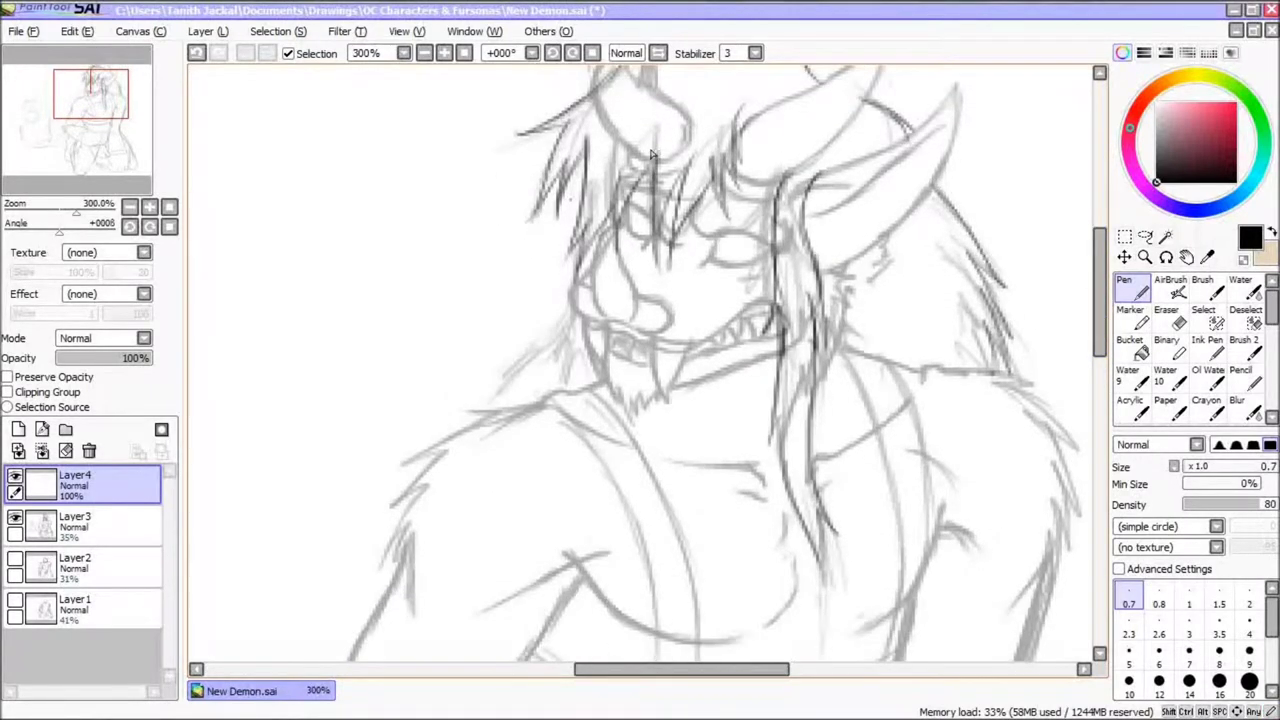
# Ink the hair falling behind the snout down to the left shoulder, erasing a stray part of it
pyautogui.moveTo(577, 318); pyautogui.dragTo(572, 398)
pyautogui.moveTo(1104, 300); pyautogui.dragTo(1104, 322)
pyautogui.press('e')
pyautogui.moveTo(568, 265); pyautogui.dragTo(574, 298)
pyautogui.press('n')
pyautogui.moveTo(578, 212); pyautogui.dragTo(518, 242)
pyautogui.moveTo(549, 242); pyautogui.dragTo(492, 314)
# Ink the upper outer curve and tip of the left horn
pyautogui.moveTo(1100, 300); pyautogui.dragTo(1100, 246)
pyautogui.moveTo(595, 232)
pyautogui.mouseDown()
pyautogui.moveTo(612, 192)
pyautogui.moveTo(708, 153)
pyautogui.mouseUp()
pyautogui.moveTo(605, 187); pyautogui.dragTo(593, 228)
pyautogui.press('e')
pyautogui.press('n')
pyautogui.moveTo(660, 143)
pyautogui.mouseDown()
pyautogui.moveTo(598, 205)
pyautogui.moveTo(668, 162)
pyautogui.mouseUp()
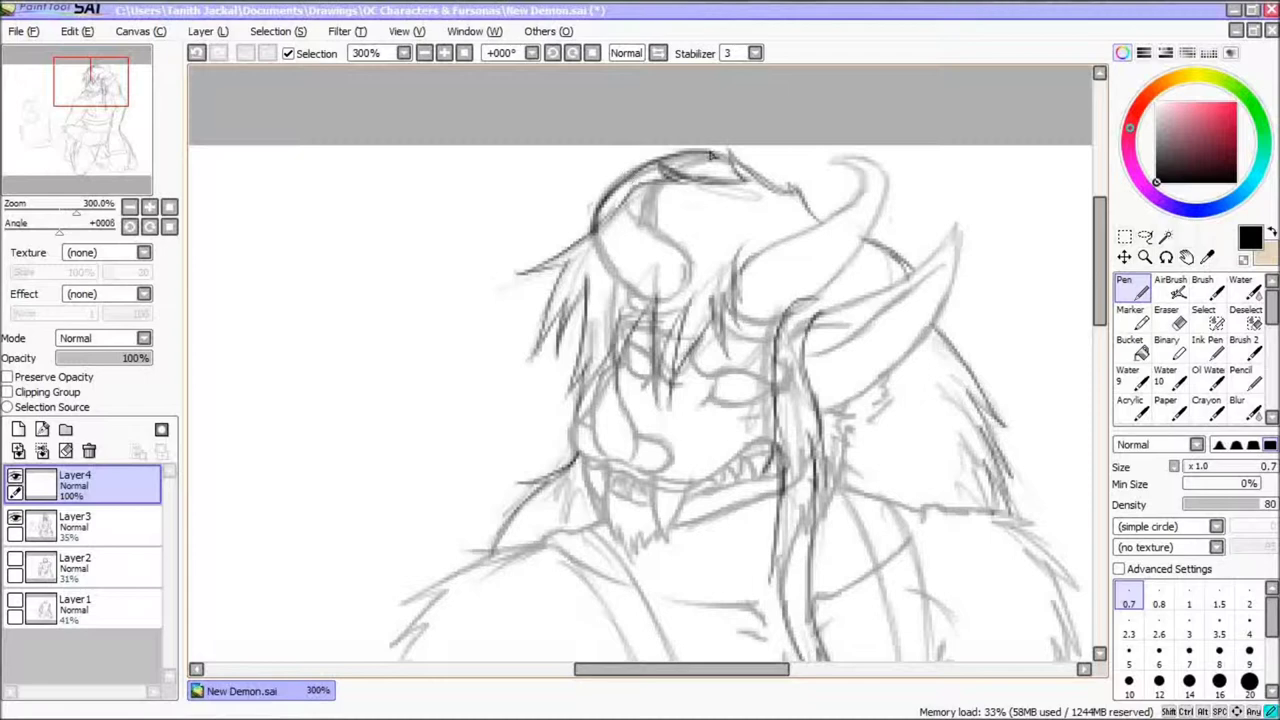
# Ink the curved edges of the right horn from its tip to its base
pyautogui.moveTo(838, 162)
pyautogui.mouseDown()
pyautogui.moveTo(883, 222)
pyautogui.moveTo(807, 304)
pyautogui.moveTo(888, 190)
pyautogui.moveTo(880, 256)
pyautogui.moveTo(871, 162)
pyautogui.moveTo(735, 285)
pyautogui.mouseUp()
pyautogui.press('e')
pyautogui.press('n')
# Ink the pointed ear's upper and lower edges, its notches and its inner fold lines
pyautogui.moveTo(874, 202); pyautogui.dragTo(962, 125)
pyautogui.scroll(-2, 762, 325)
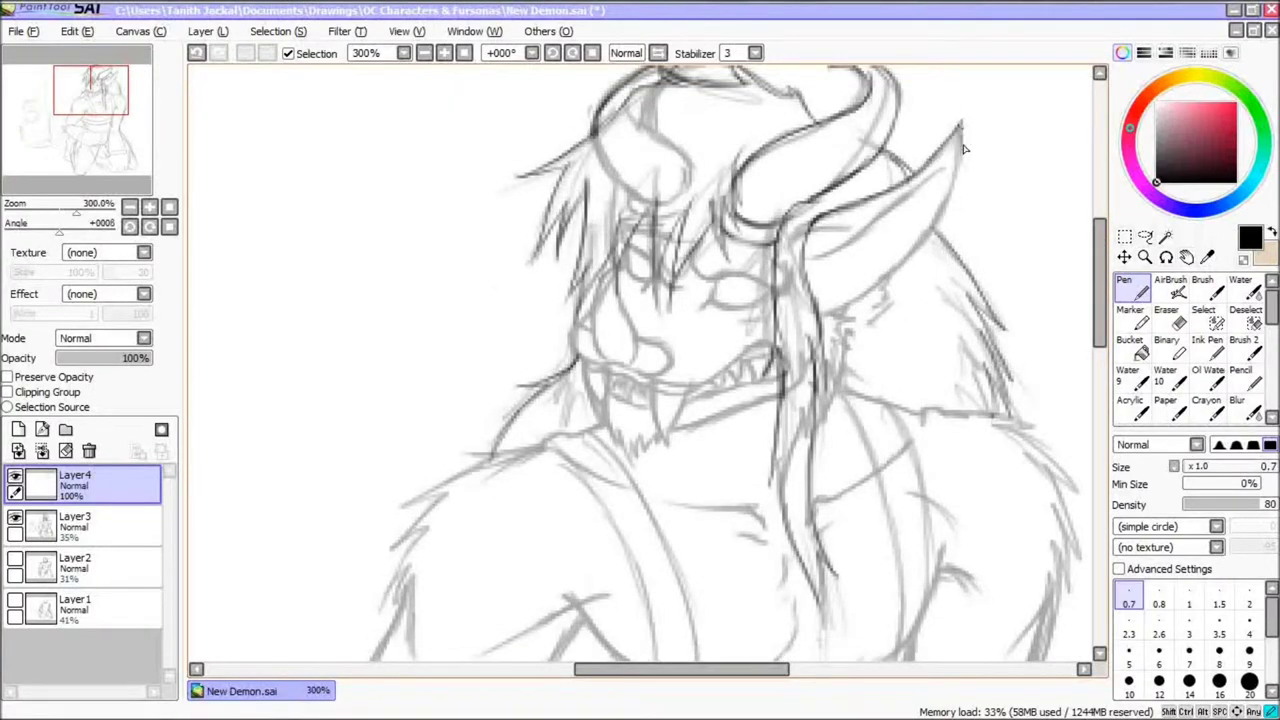
pyautogui.moveTo(908, 180); pyautogui.dragTo(936, 156)
pyautogui.moveTo(950, 204)
pyautogui.mouseDown()
pyautogui.moveTo(852, 306)
pyautogui.moveTo(870, 231)
pyautogui.mouseUp()
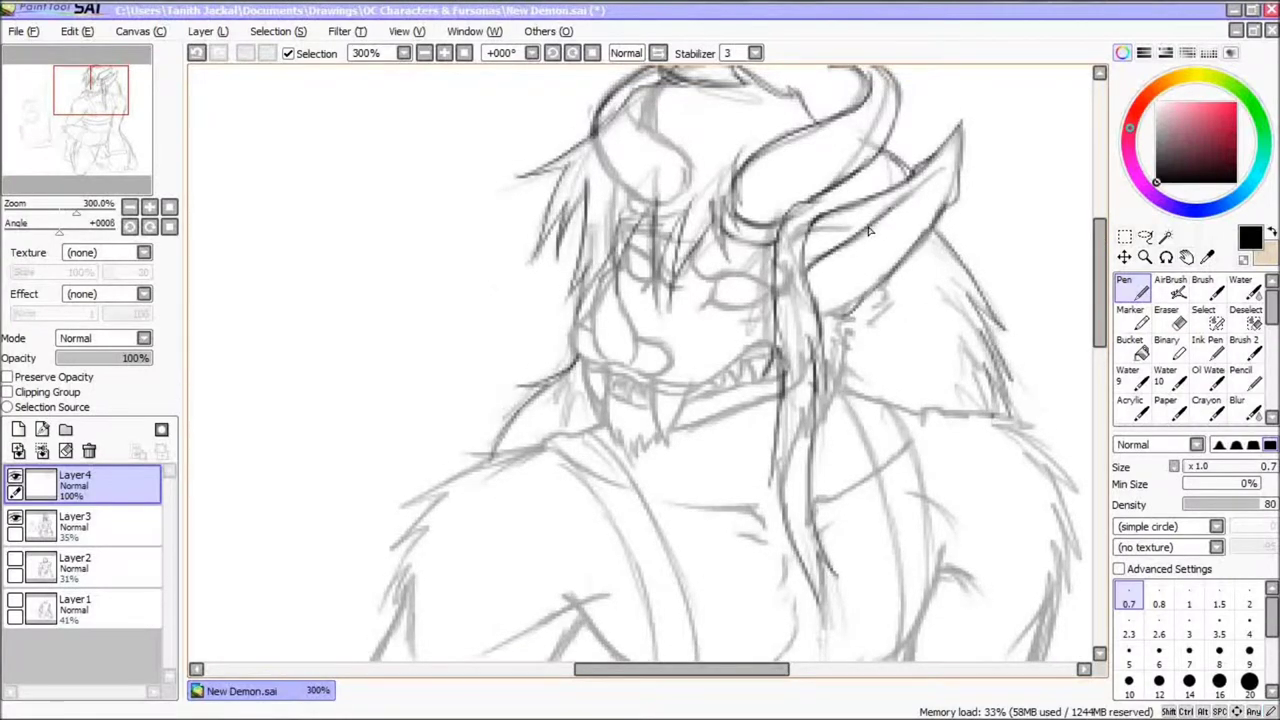
pyautogui.moveTo(810, 276); pyautogui.dragTo(944, 196)
pyautogui.scroll(-1, 614, 207)
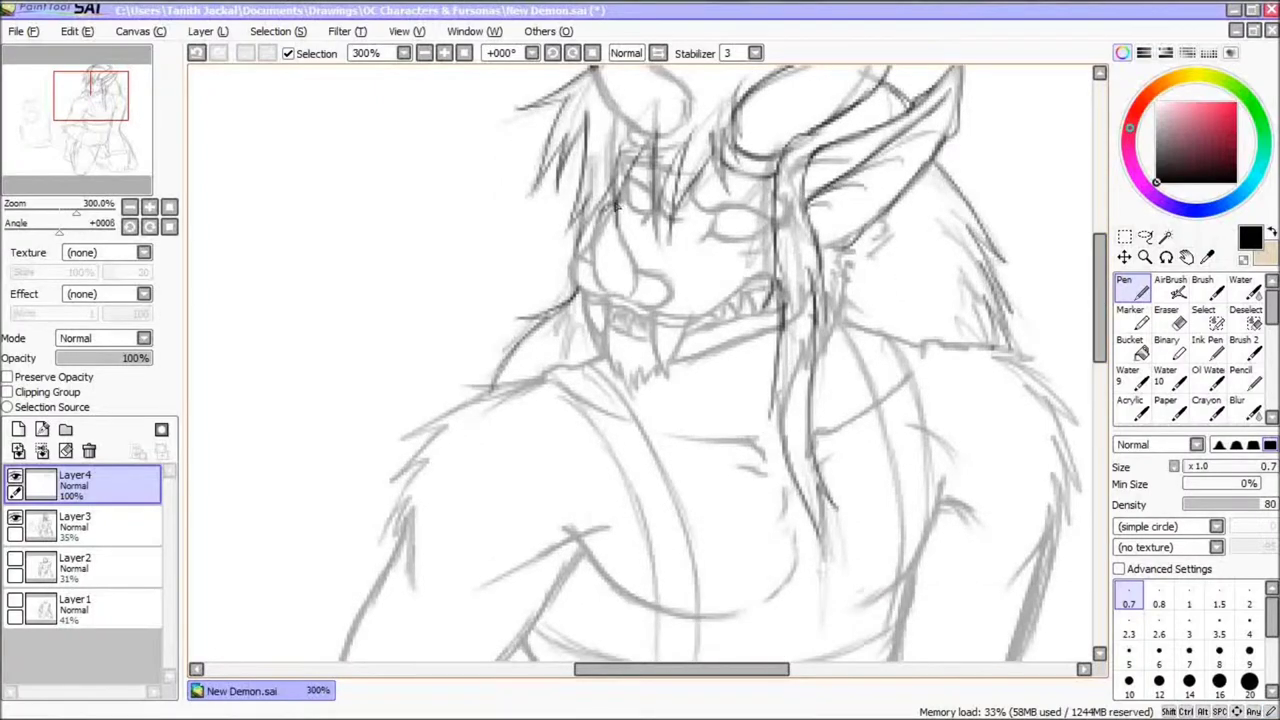
# Open the recent file New something.sai as a reference and switch back to New Demon.sai
pyautogui.click(23, 31)
pyautogui.moveTo(60, 109)
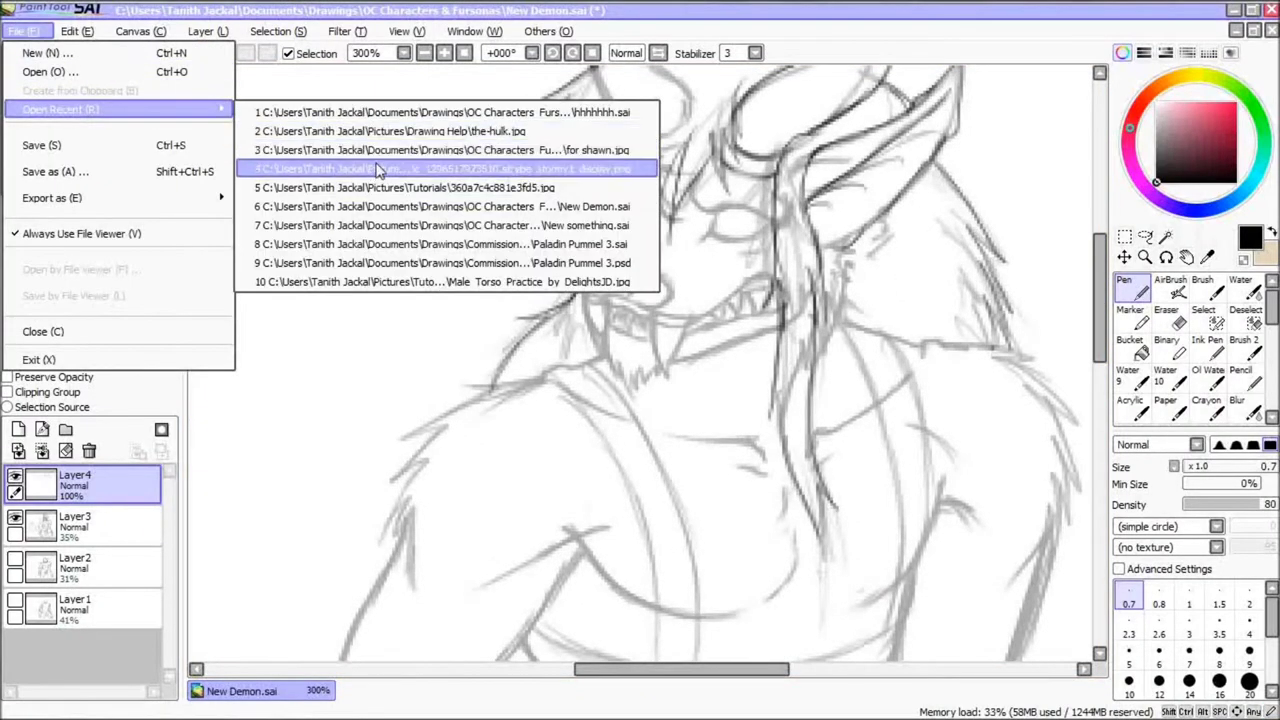
pyautogui.click(380, 169)
pyautogui.click(645, 456)
pyautogui.click(23, 31)
pyautogui.click(380, 223)
pyautogui.click(242, 691)
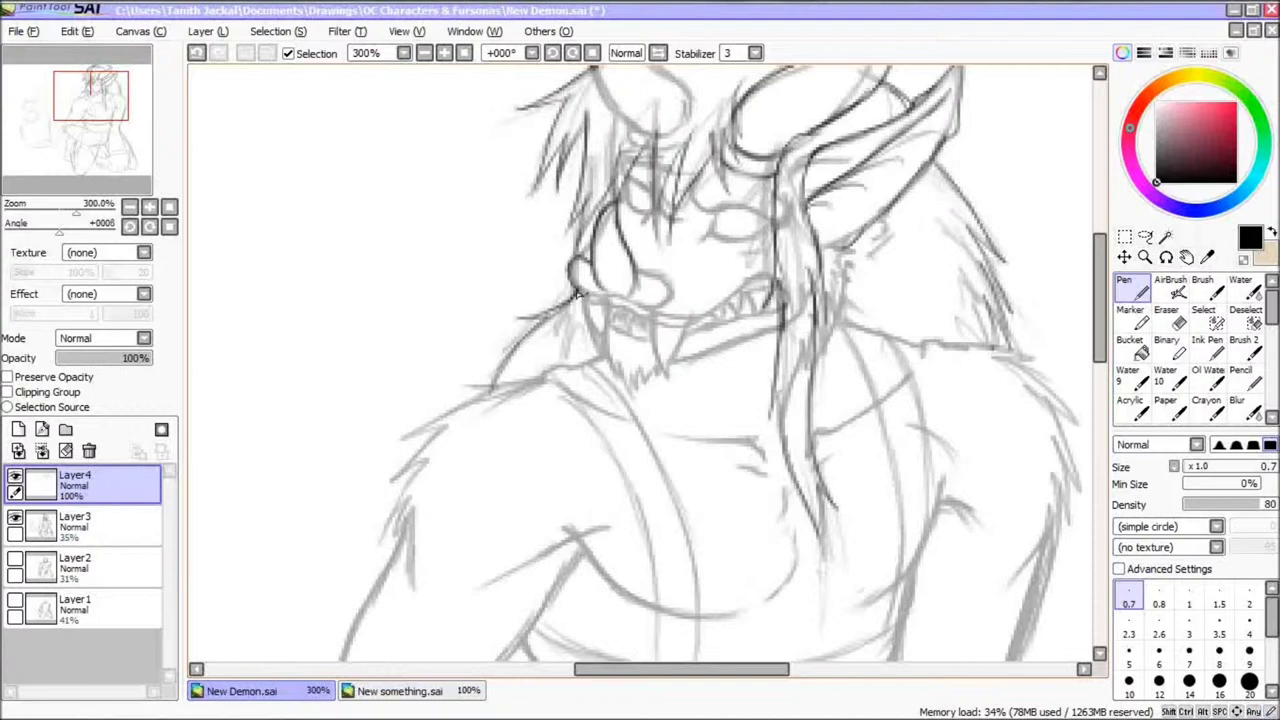
# Ink the snout, nostrils, mouth with its fangs, chin beard, eyes and cheek fur
pyautogui.moveTo(641, 297); pyautogui.dragTo(566, 286)
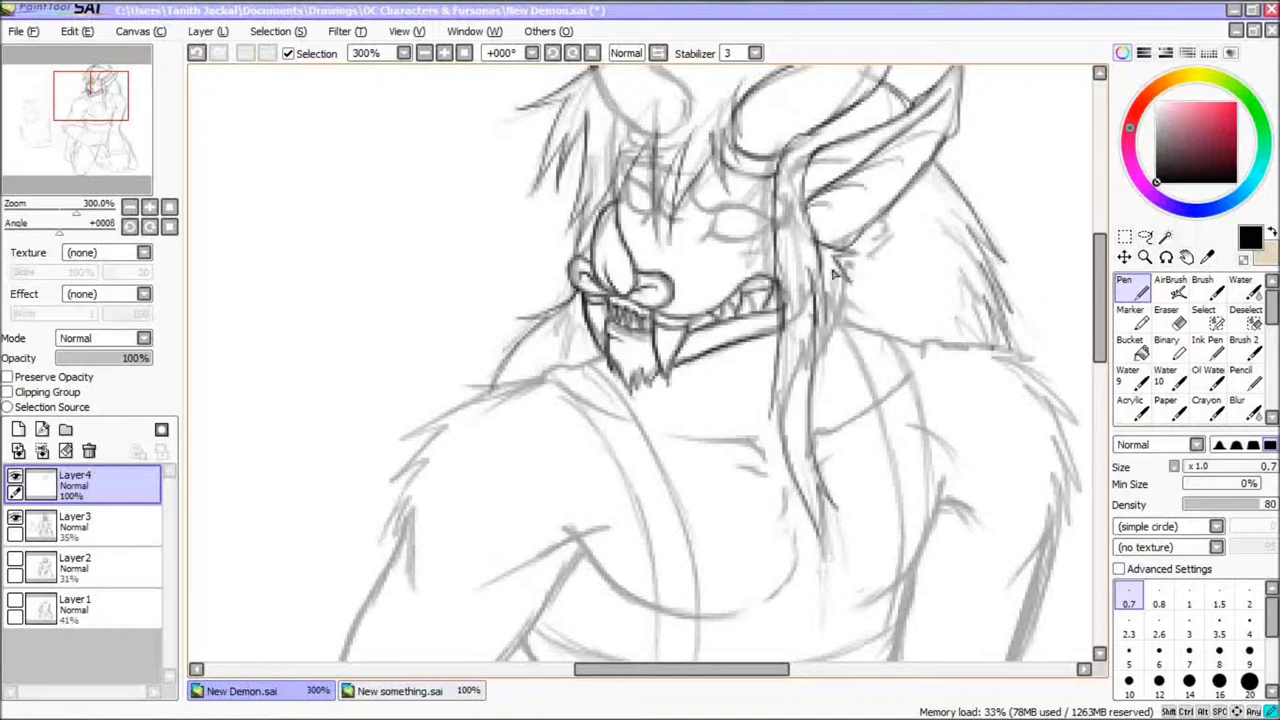
pyautogui.scroll(-2, 589, 266)
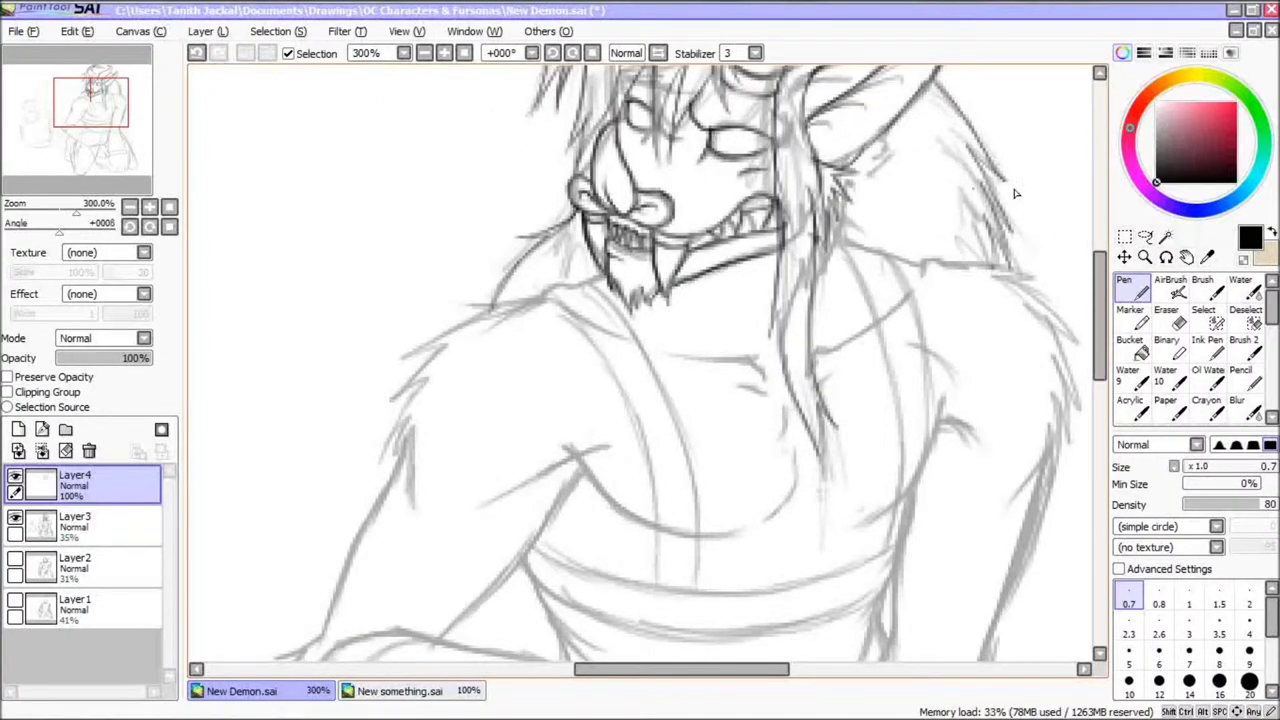
pyautogui.scroll(1, 1015, 193)
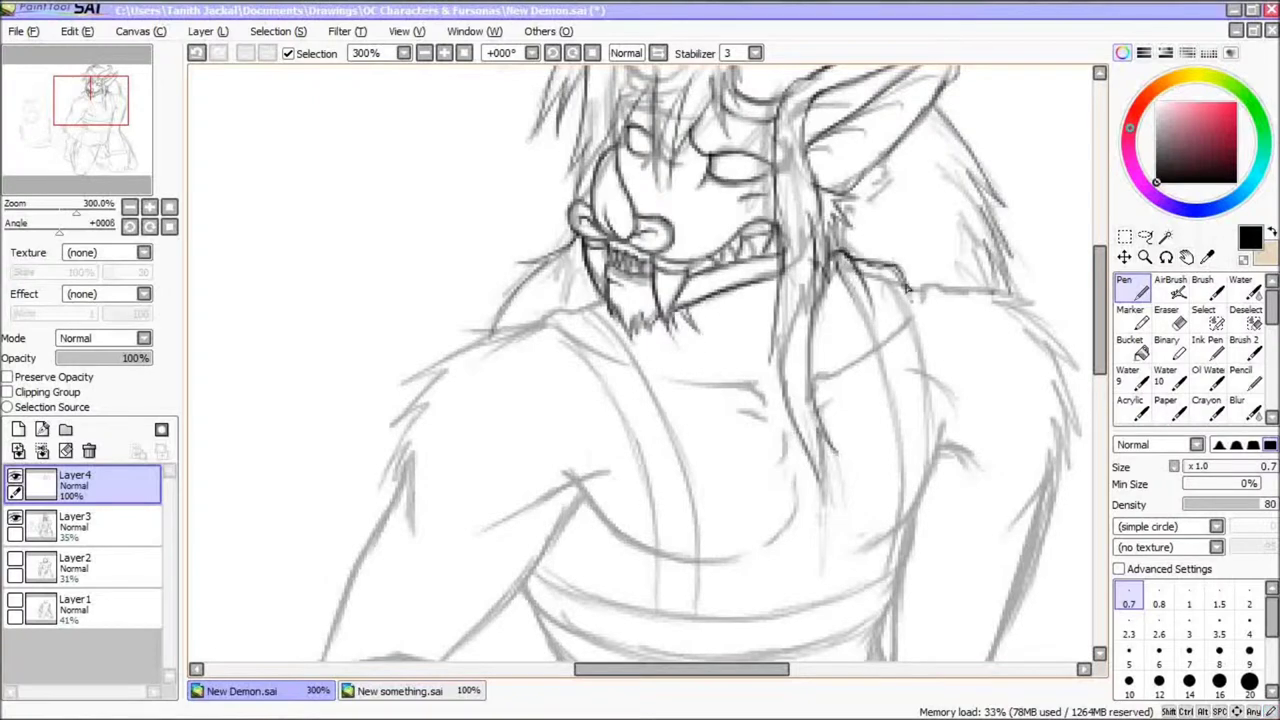
# Ink the right shoulder strap with double lines on both edges, running down to the chest band
pyautogui.moveTo(906, 288); pyautogui.dragTo(912, 303)
pyautogui.moveTo(1098, 287); pyautogui.dragTo(1095, 321)
pyautogui.moveTo(836, 117)
pyautogui.mouseDown()
pyautogui.moveTo(898, 290)
pyautogui.moveTo(895, 425)
pyautogui.moveTo(902, 250)
pyautogui.moveTo(912, 384)
pyautogui.moveTo(900, 425)
pyautogui.mouseUp()
pyautogui.moveTo(886, 118); pyautogui.dragTo(912, 297)
pyautogui.moveTo(925, 222); pyautogui.dragTo(903, 420)
pyautogui.moveTo(905, 125); pyautogui.dragTo(938, 315)
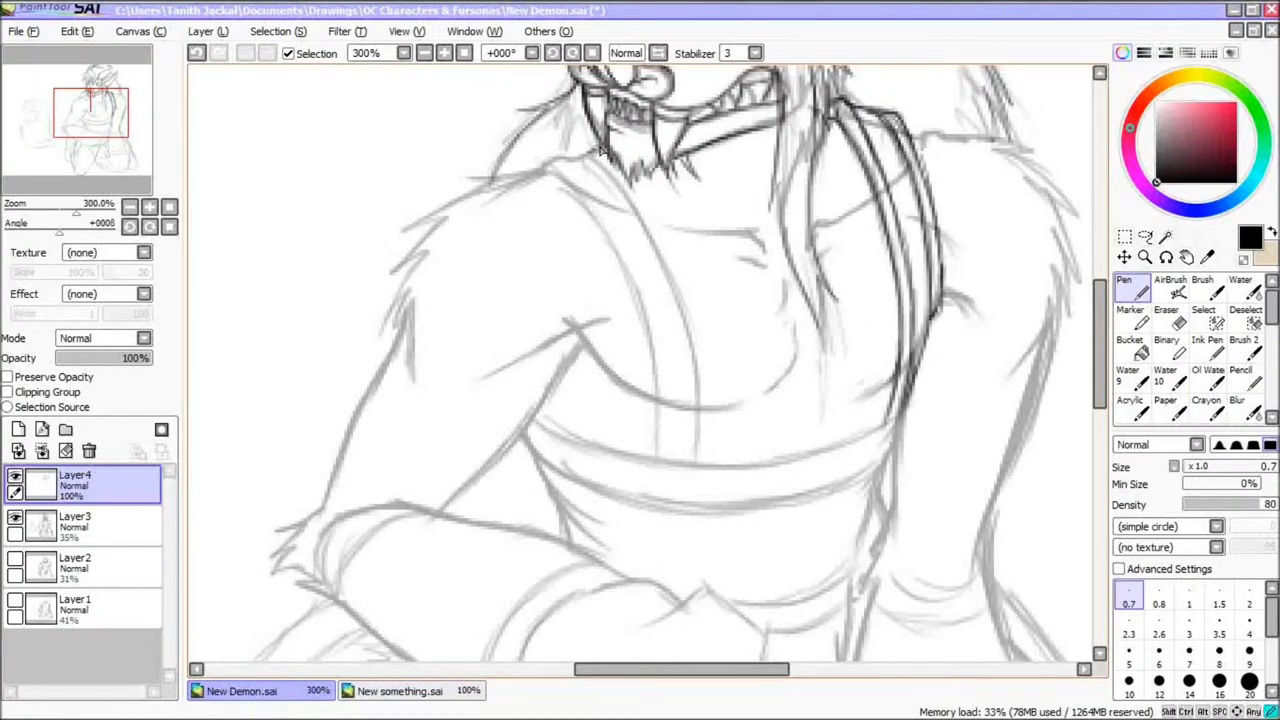
# Ink the left shoulder strap with double lines on both edges, running from the neck down to the chest band
pyautogui.moveTo(577, 146); pyautogui.dragTo(594, 160)
pyautogui.moveTo(692, 310); pyautogui.dragTo(697, 468)
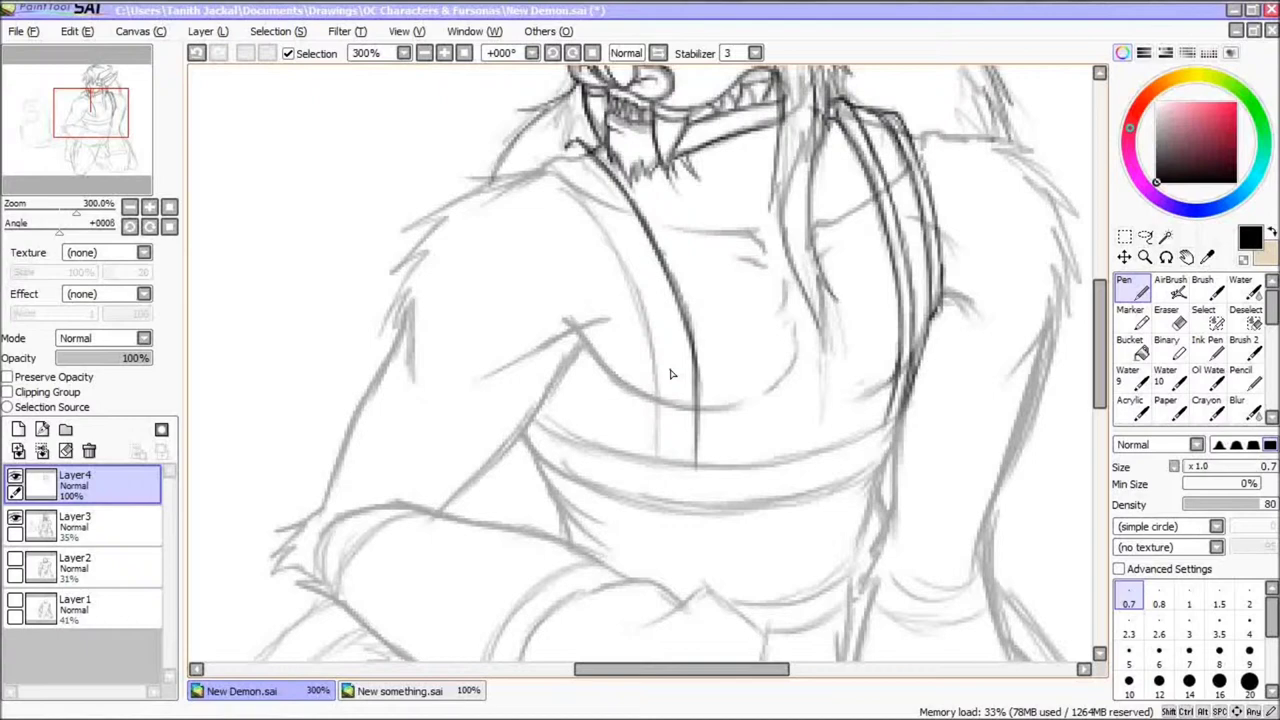
pyautogui.moveTo(620, 215)
pyautogui.mouseDown()
pyautogui.moveTo(672, 350)
pyautogui.moveTo(692, 464)
pyautogui.mouseUp()
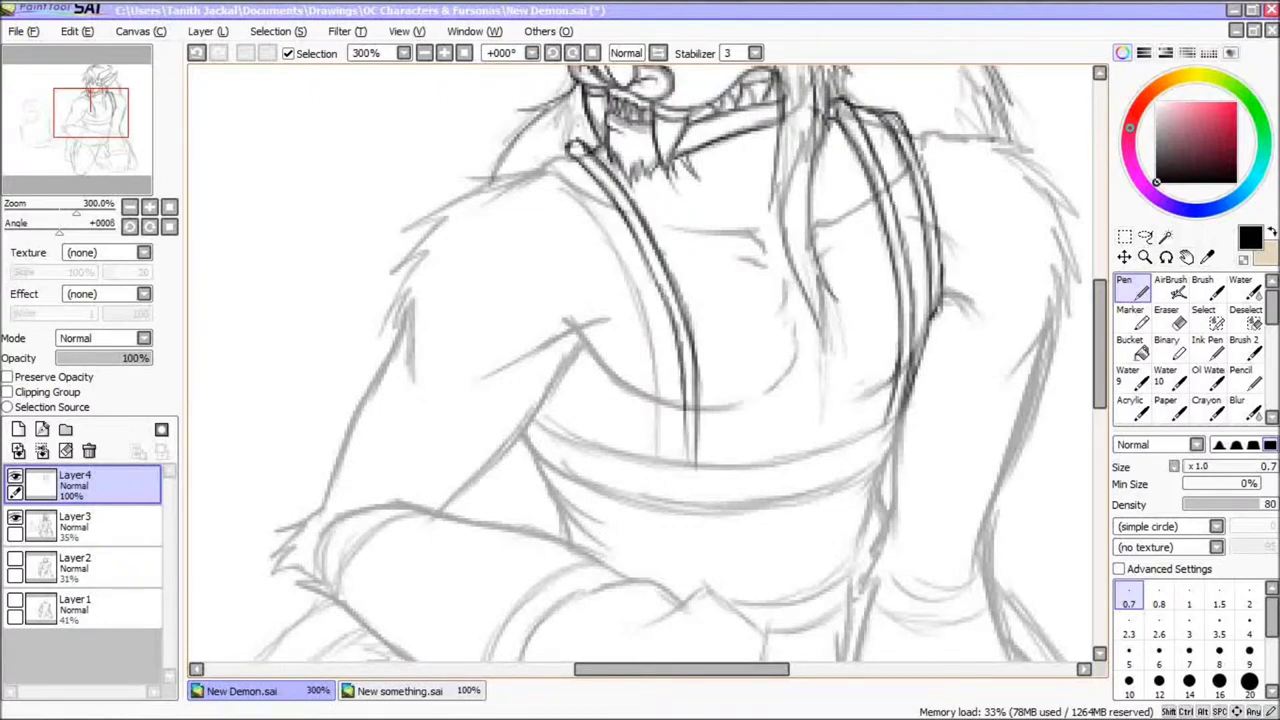
pyautogui.moveTo(540, 191)
pyautogui.mouseDown()
pyautogui.moveTo(604, 291)
pyautogui.moveTo(657, 462)
pyautogui.mouseUp()
pyautogui.moveTo(518, 172); pyautogui.dragTo(590, 248)
pyautogui.hotkey('ctrl', 'z')
pyautogui.moveTo(520, 168)
pyautogui.mouseDown()
pyautogui.moveTo(602, 268)
pyautogui.moveTo(596, 242)
pyautogui.moveTo(641, 456)
pyautogui.mouseUp()
# Ink the left shoulder's fur tufts, the armpit crease and both edges of the left upper arm
pyautogui.moveTo(1099, 311)
pyautogui.mouseDown()
pyautogui.moveTo(1107, 362)
pyautogui.moveTo(1105, 330)
pyautogui.mouseUp()
pyautogui.moveTo(518, 92)
pyautogui.mouseDown()
pyautogui.moveTo(464, 90)
pyautogui.moveTo(419, 125)
pyautogui.mouseUp()
pyautogui.moveTo(450, 113)
pyautogui.mouseDown()
pyautogui.moveTo(387, 158)
pyautogui.moveTo(386, 206)
pyautogui.mouseUp()
pyautogui.moveTo(405, 182); pyautogui.dragTo(388, 236)
pyautogui.moveTo(402, 220); pyautogui.dragTo(412, 284)
pyautogui.moveTo(578, 246)
pyautogui.mouseDown()
pyautogui.moveTo(470, 300)
pyautogui.moveTo(640, 305)
pyautogui.moveTo(540, 332)
pyautogui.moveTo(430, 435)
pyautogui.mouseUp()
pyautogui.moveTo(392, 258); pyautogui.dragTo(330, 415)
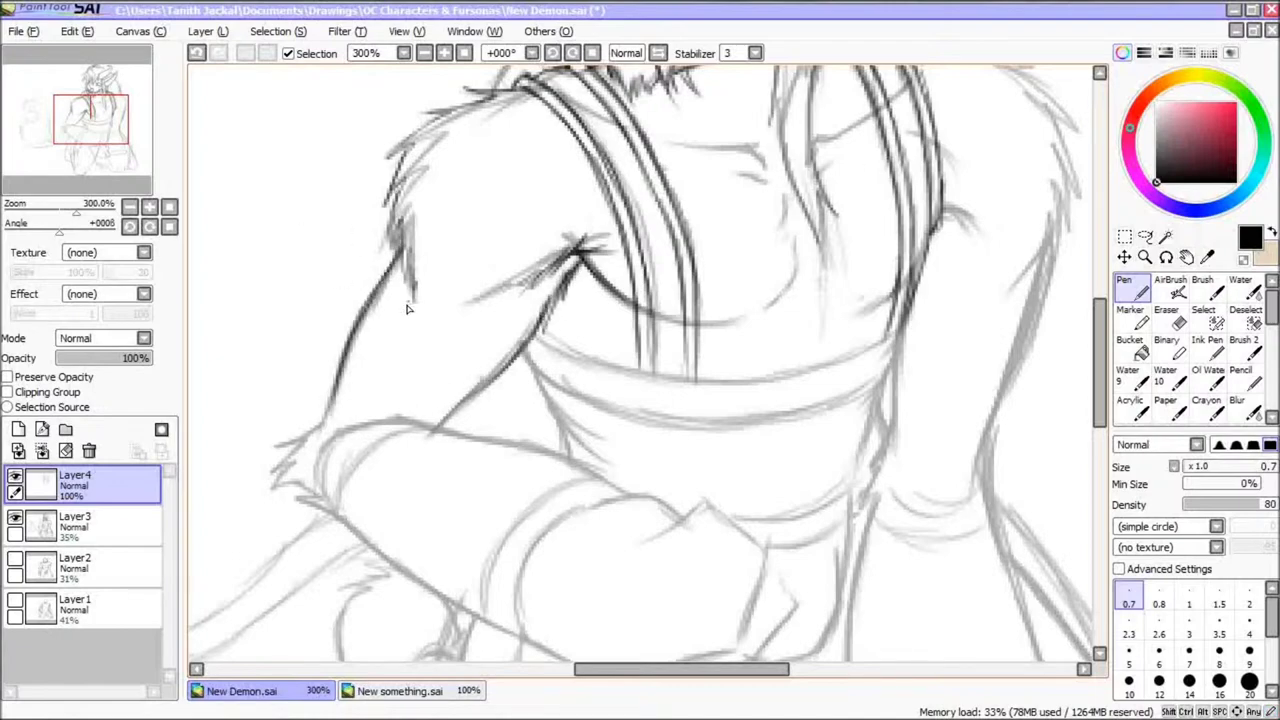
# Ink the left elbow fur and the forearm cuff with its bands at the elbow and wrist
pyautogui.scroll(-3, 937, 253)
pyautogui.moveTo(340, 242); pyautogui.dragTo(268, 300)
pyautogui.moveTo(300, 300)
pyautogui.mouseDown()
pyautogui.moveTo(318, 340)
pyautogui.moveTo(400, 270)
pyautogui.mouseUp()
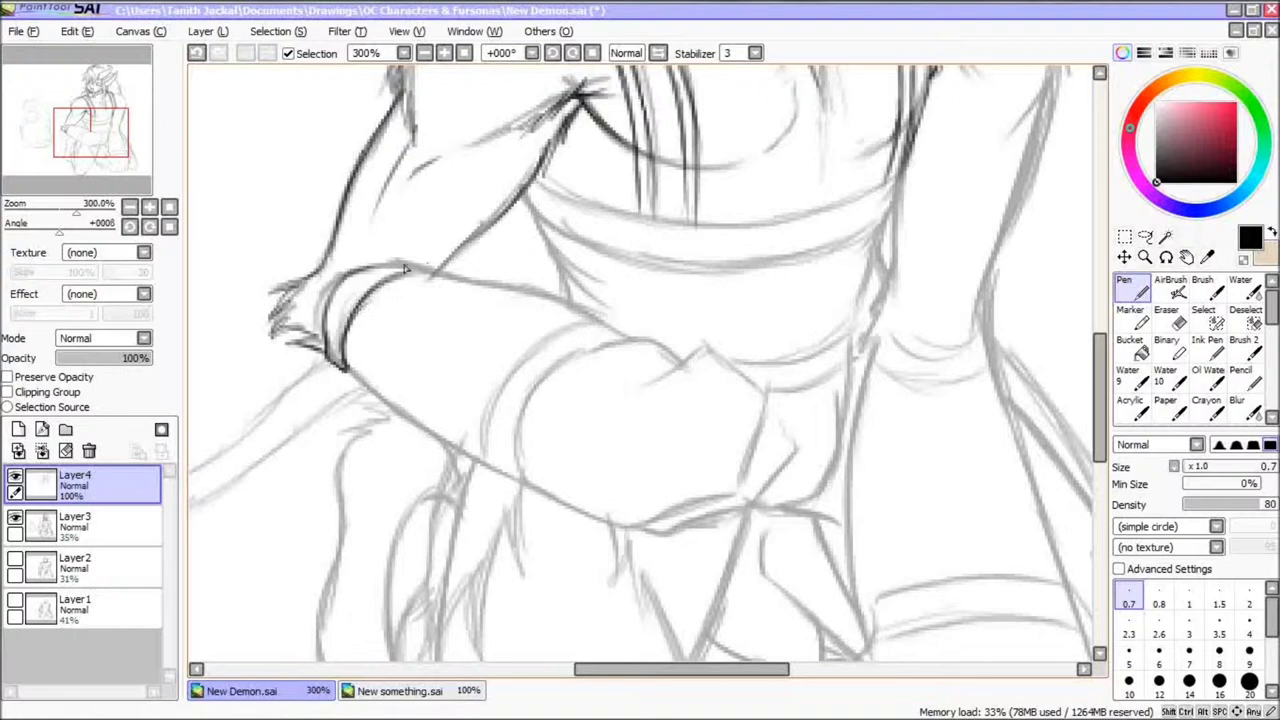
pyautogui.moveTo(345, 365); pyautogui.dragTo(472, 456)
pyautogui.moveTo(415, 266); pyautogui.dragTo(604, 330)
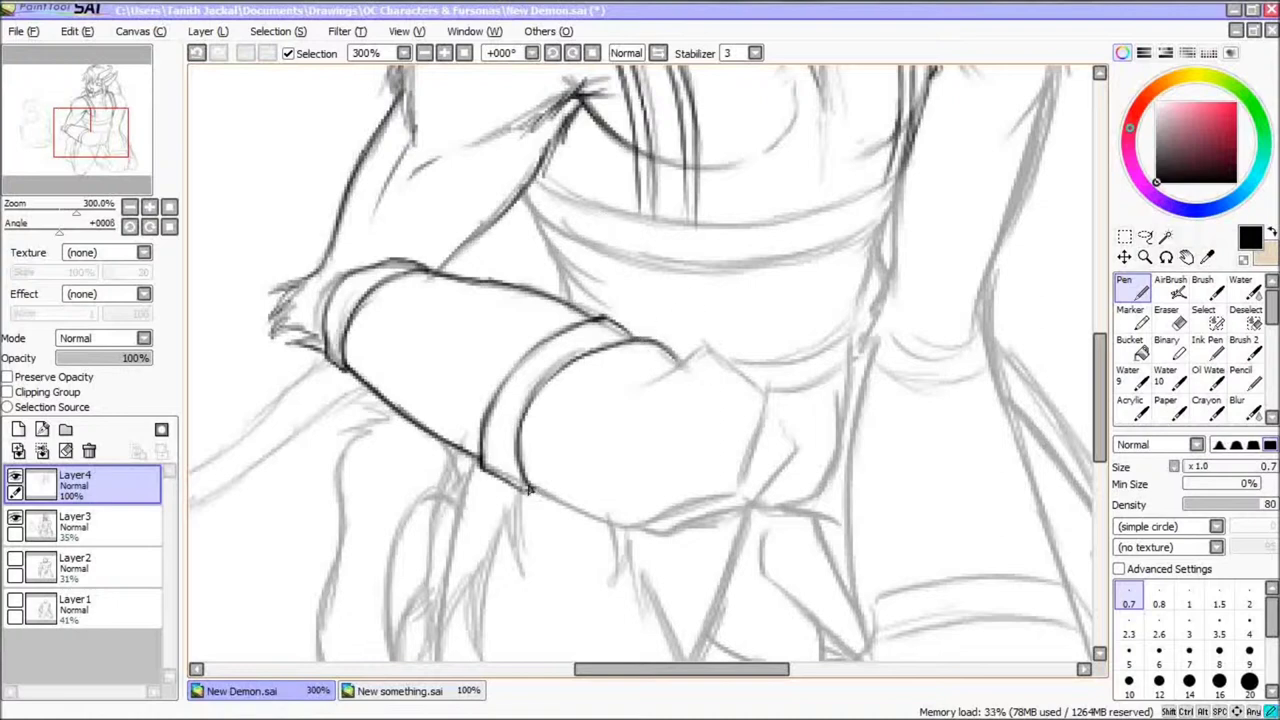
pyautogui.moveTo(530, 490); pyautogui.dragTo(607, 521)
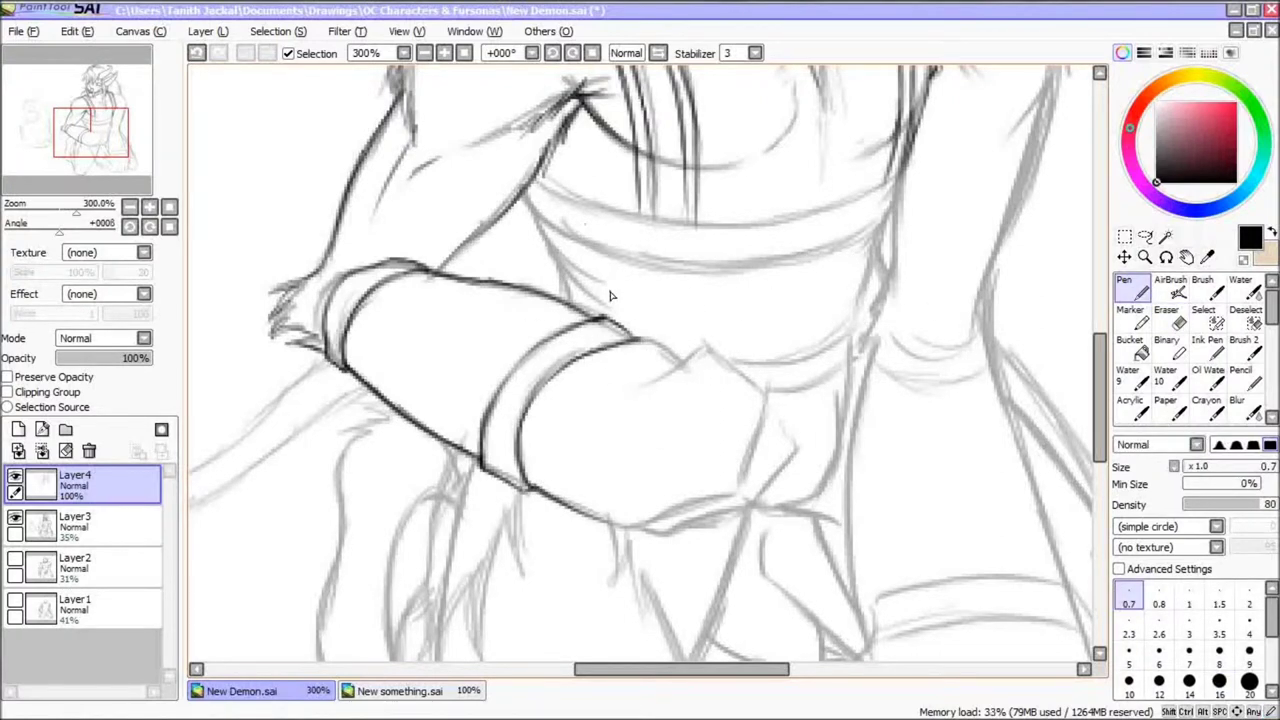
# Ink the left fist's outline, covering its underside, thumb base and knuckles, and erase the misplaced thumb strokes
pyautogui.moveTo(655, 316); pyautogui.dragTo(572, 357)
pyautogui.moveTo(711, 317)
pyautogui.mouseDown()
pyautogui.moveTo(659, 313)
pyautogui.moveTo(565, 362)
pyautogui.mouseUp()
pyautogui.moveTo(577, 492)
pyautogui.mouseDown()
pyautogui.moveTo(668, 530)
pyautogui.moveTo(724, 497)
pyautogui.mouseUp()
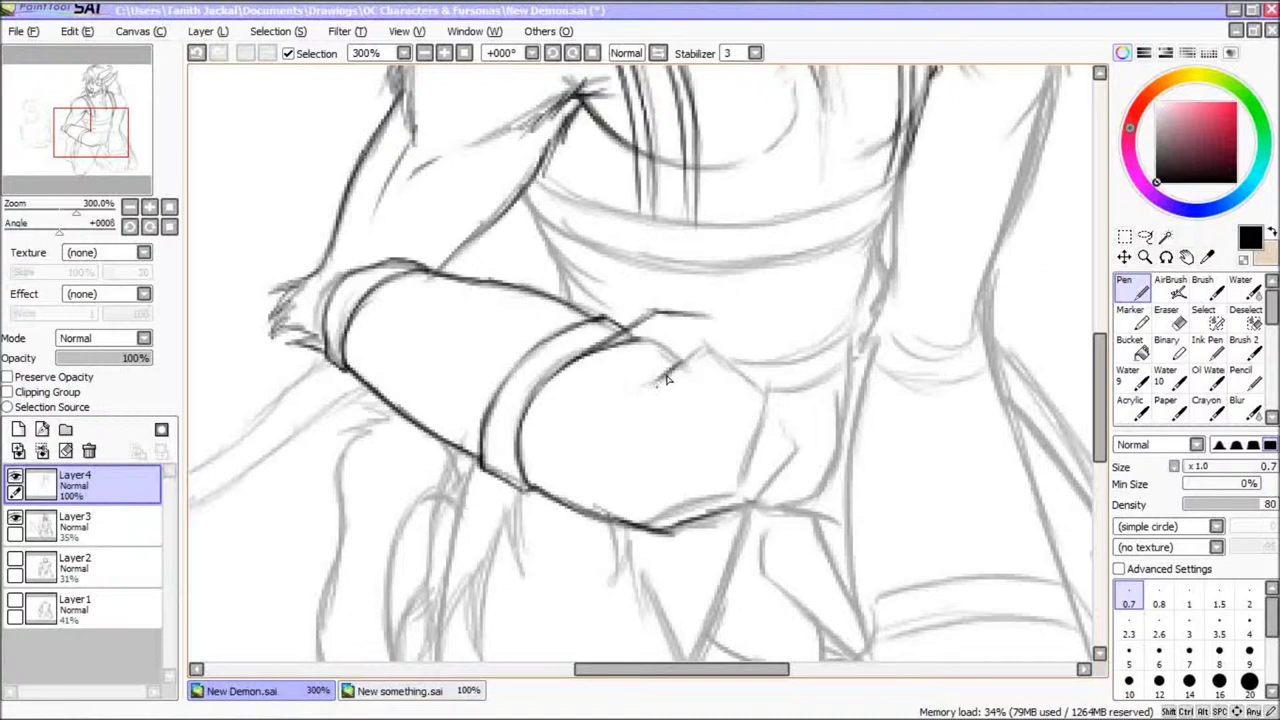
pyautogui.press('e')
pyautogui.moveTo(704, 317)
pyautogui.mouseDown()
pyautogui.moveTo(611, 290)
pyautogui.moveTo(664, 385)
pyautogui.mouseUp()
pyautogui.press('n')
pyautogui.moveTo(628, 333)
pyautogui.mouseDown()
pyautogui.moveTo(722, 355)
pyautogui.moveTo(666, 378)
pyautogui.mouseUp()
pyautogui.moveTo(786, 400); pyautogui.dragTo(777, 450)
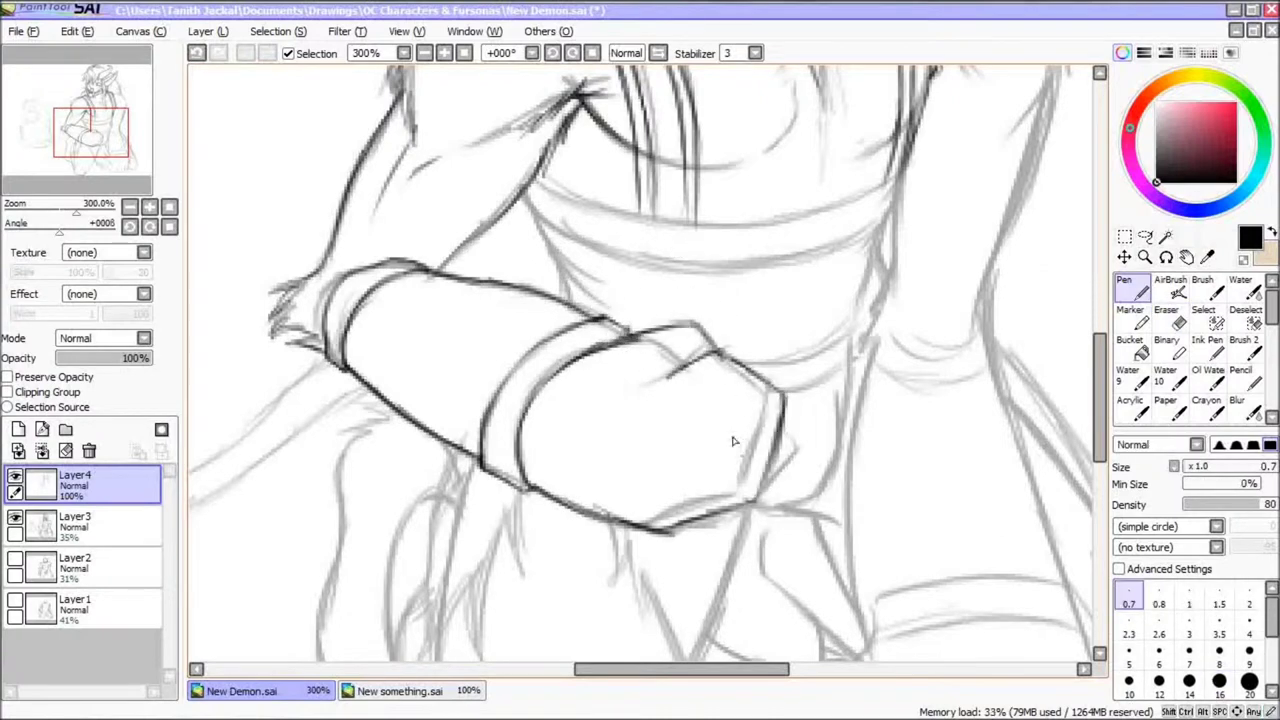
# Ink the curled finger and inner crease lines of the left fist, erasing the excess strokes between them
pyautogui.moveTo(666, 382); pyautogui.dragTo(660, 462)
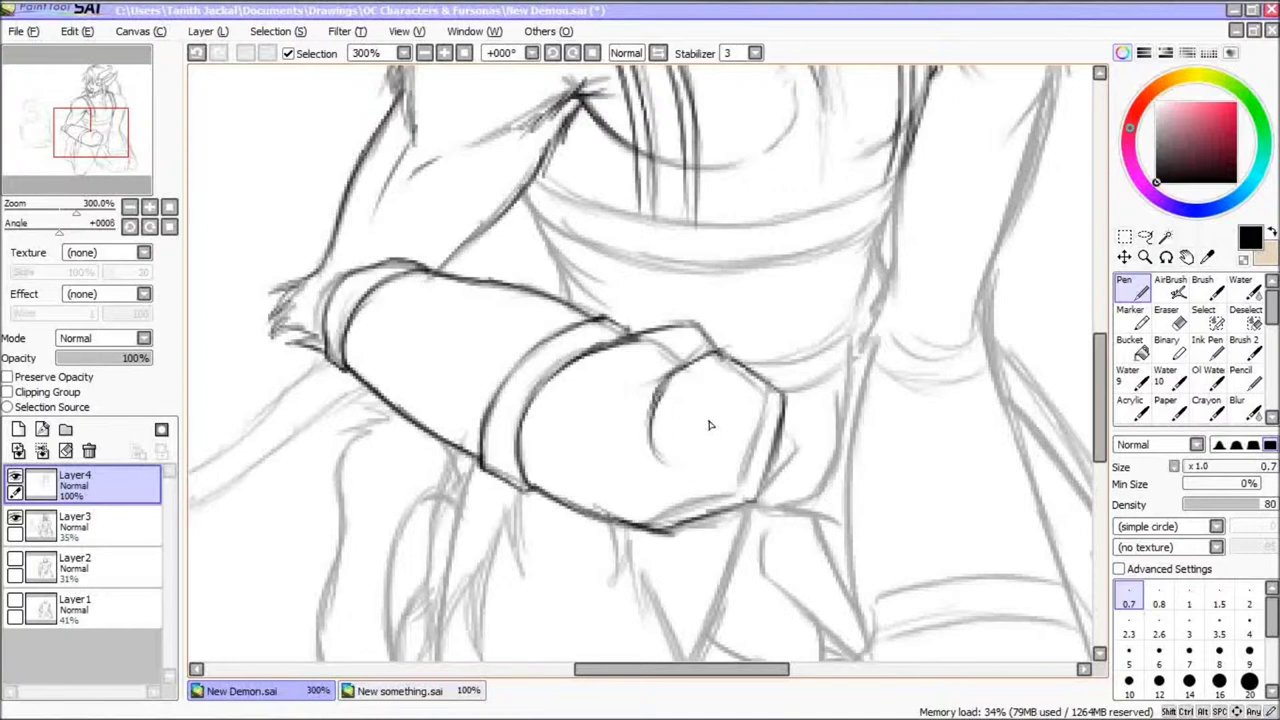
pyautogui.moveTo(705, 400); pyautogui.dragTo(668, 428)
pyautogui.moveTo(655, 410); pyautogui.dragTo(727, 360)
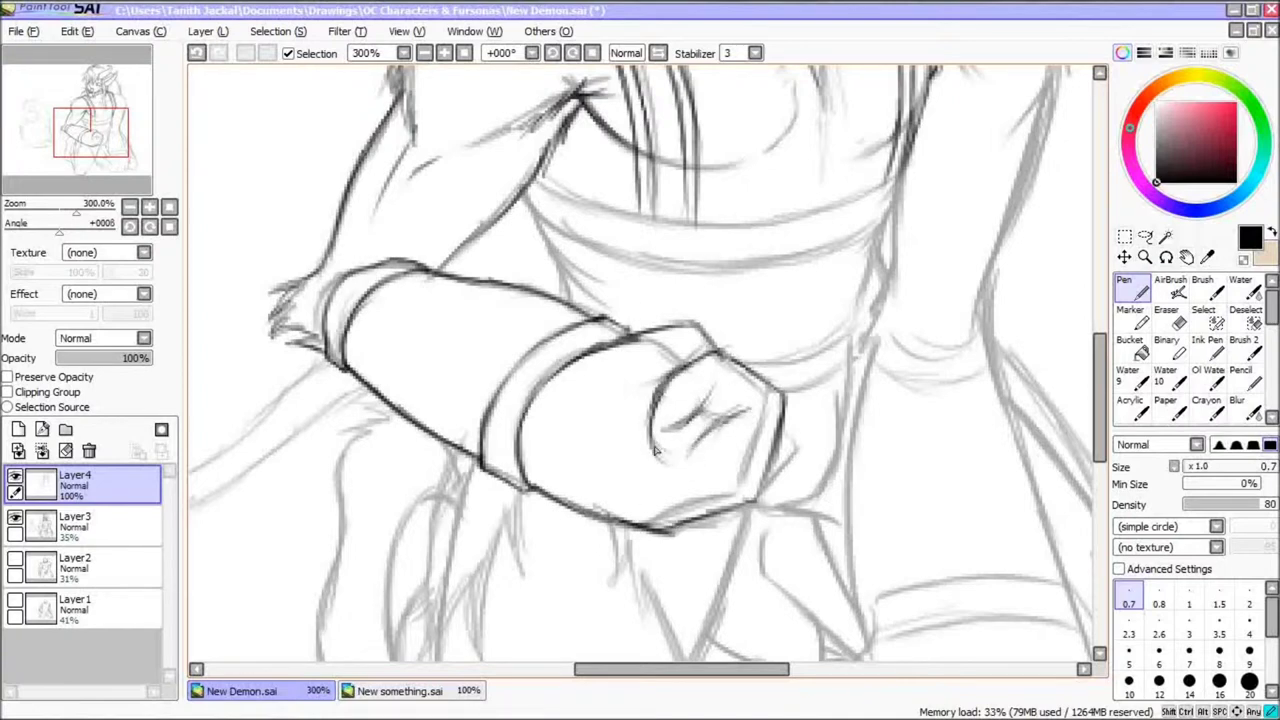
pyautogui.press('e')
pyautogui.moveTo(704, 375)
pyautogui.mouseDown()
pyautogui.moveTo(665, 455)
pyautogui.moveTo(726, 447)
pyautogui.moveTo(658, 464)
pyautogui.moveTo(700, 398)
pyautogui.mouseUp()
pyautogui.press('n')
pyautogui.moveTo(684, 454); pyautogui.dragTo(762, 404)
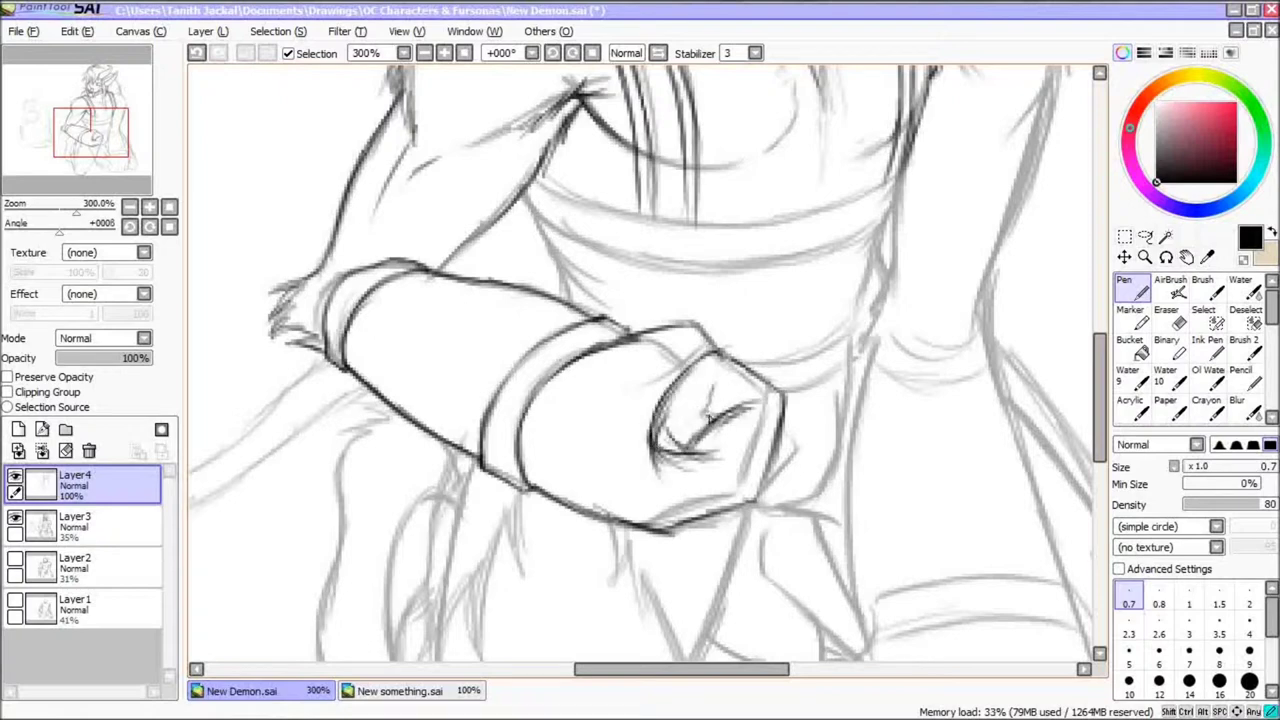
pyautogui.moveTo(697, 428); pyautogui.dragTo(655, 450)
# Redraw the left fist's upper edge as a rounded curve from the wrist band to the knuckles
pyautogui.moveTo(625, 340)
pyautogui.mouseDown()
pyautogui.moveTo(716, 347)
pyautogui.moveTo(677, 314)
pyautogui.moveTo(720, 302)
pyautogui.mouseUp()
pyautogui.press('e')
pyautogui.press('n')
pyautogui.moveTo(732, 352); pyautogui.dragTo(727, 312)
pyautogui.moveTo(562, 377)
pyautogui.mouseDown()
pyautogui.moveTo(715, 296)
pyautogui.moveTo(634, 300)
pyautogui.moveTo(634, 335)
pyautogui.moveTo(712, 319)
pyautogui.mouseUp()
pyautogui.press('e')
pyautogui.press('n')
pyautogui.moveTo(720, 352)
pyautogui.mouseDown()
pyautogui.moveTo(714, 318)
pyautogui.moveTo(560, 360)
pyautogui.mouseUp()
pyautogui.moveTo(645, 532); pyautogui.dragTo(766, 496)
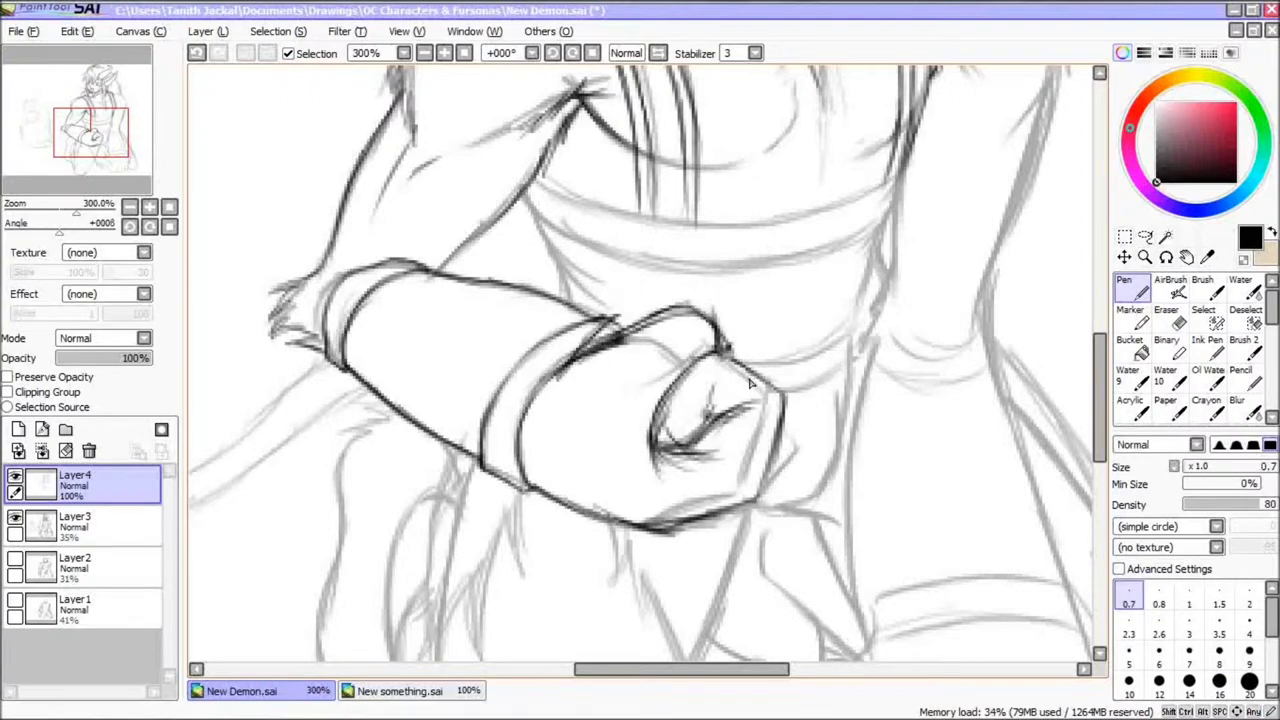
# Reinforce the left fist's underside and outer edge, then erase stray marks around the fist
pyautogui.moveTo(670, 531); pyautogui.dragTo(758, 508)
pyautogui.moveTo(750, 508); pyautogui.dragTo(782, 438)
pyautogui.press('e')
pyautogui.moveTo(672, 482); pyautogui.dragTo(690, 468)
pyautogui.moveTo(738, 346); pyautogui.dragTo(740, 340)
pyautogui.moveTo(632, 346); pyautogui.dragTo(592, 362)
pyautogui.moveTo(643, 506); pyautogui.dragTo(690, 502)
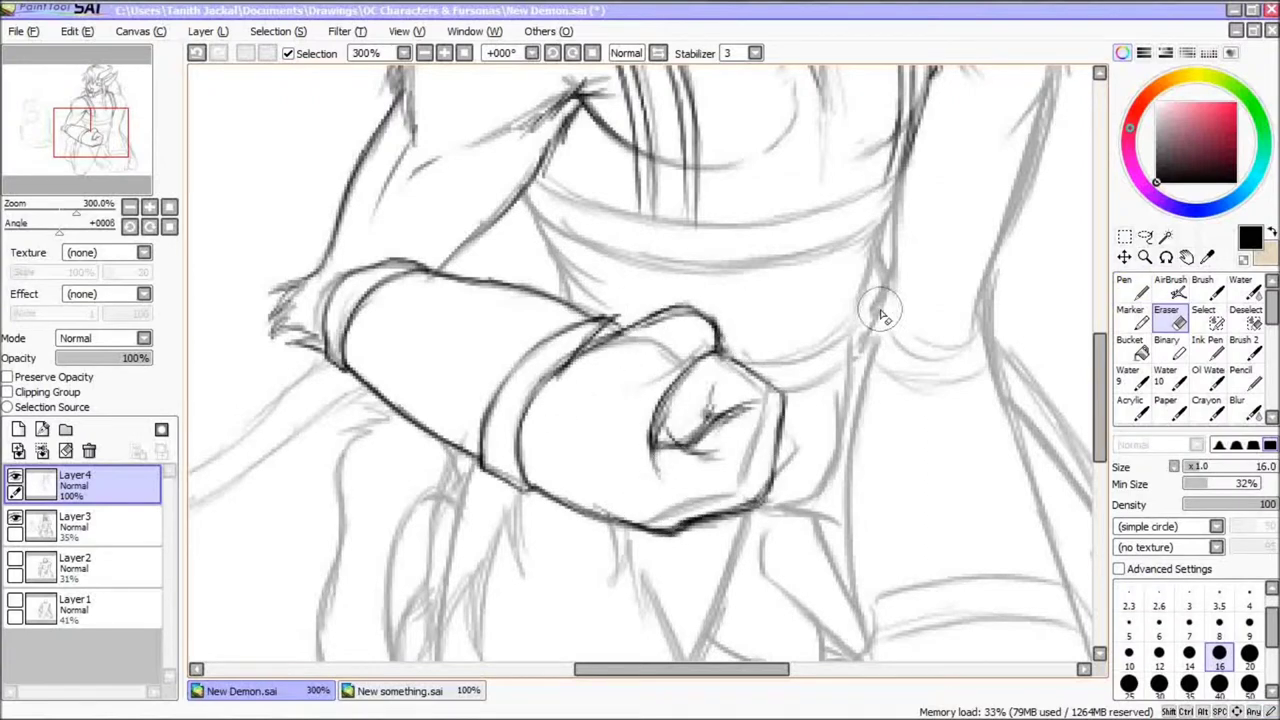
pyautogui.press('n')
pyautogui.moveTo(800, 420); pyautogui.dragTo(630, 420)
pyautogui.moveTo(505, 535)
pyautogui.mouseDown()
pyautogui.moveTo(610, 517)
pyautogui.moveTo(575, 352)
pyautogui.moveTo(606, 388)
pyautogui.mouseUp()
pyautogui.press('e')
pyautogui.hotkey('ctrl', 'z')
pyautogui.hotkey('ctrl', 'z')
pyautogui.hotkey('ctrl', 'z')
# Ink the chest band with double lines along both edges, the sides of the waist and the navel
pyautogui.press('n')
pyautogui.moveTo(1097, 368); pyautogui.dragTo(1097, 339)
pyautogui.moveTo(353, 322)
pyautogui.mouseDown()
pyautogui.moveTo(364, 350)
pyautogui.moveTo(726, 318)
pyautogui.moveTo(449, 363)
pyautogui.moveTo(551, 371)
pyautogui.moveTo(724, 326)
pyautogui.moveTo(544, 376)
pyautogui.moveTo(720, 352)
pyautogui.mouseUp()
pyautogui.moveTo(370, 374)
pyautogui.mouseDown()
pyautogui.moveTo(560, 410)
pyautogui.moveTo(704, 382)
pyautogui.mouseUp()
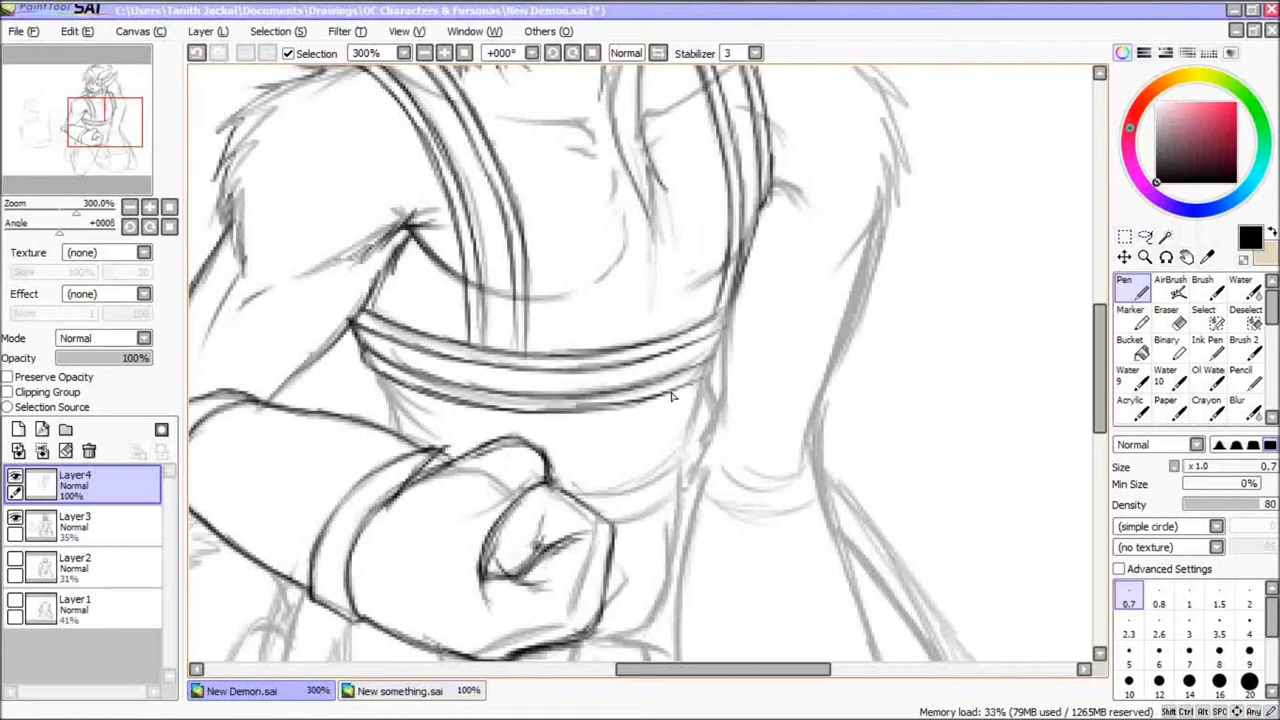
pyautogui.scroll(-3, 705, 418)
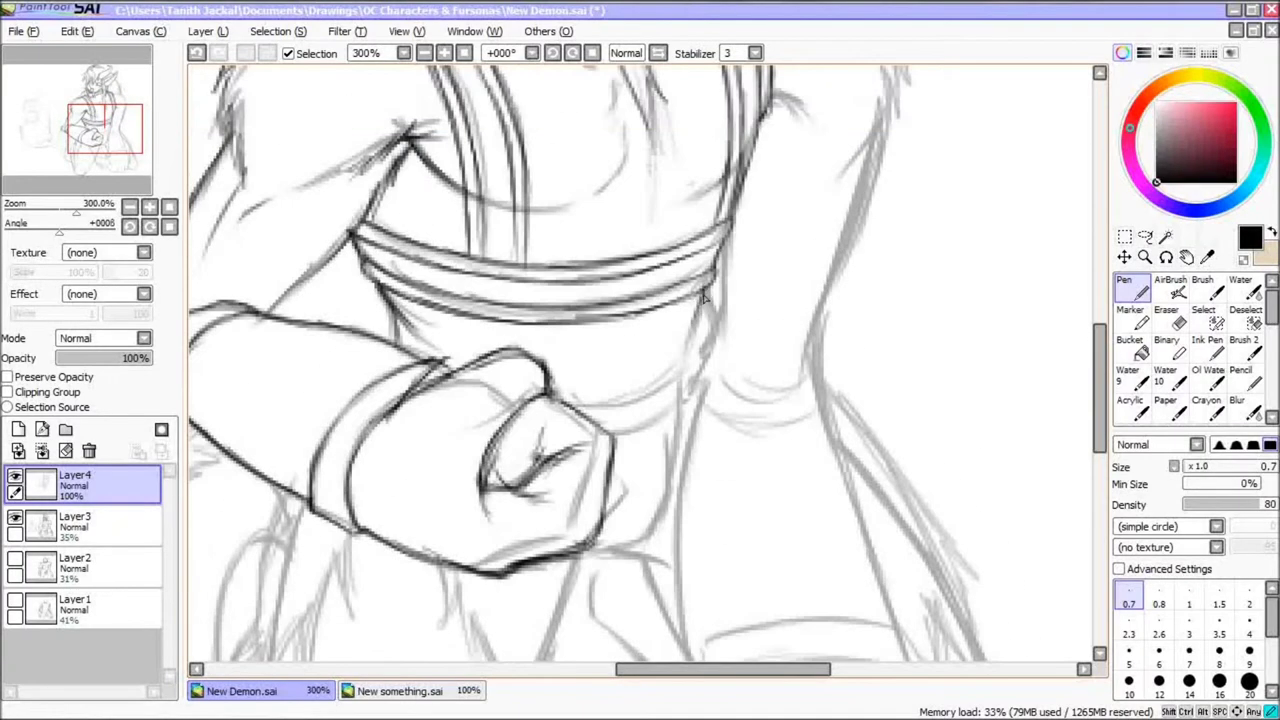
pyautogui.moveTo(628, 333); pyautogui.dragTo(649, 329)
# Ink the right shoulder's fur and the inner and outer edges of the right arm
pyautogui.moveTo(1100, 392)
pyautogui.mouseDown()
pyautogui.moveTo(1100, 312)
pyautogui.moveTo(1100, 334)
pyautogui.mouseUp()
pyautogui.moveTo(737, 162)
pyautogui.mouseDown()
pyautogui.moveTo(866, 186)
pyautogui.moveTo(905, 282)
pyautogui.moveTo(900, 372)
pyautogui.mouseUp()
pyautogui.scroll(-4, 796, 180)
pyautogui.moveTo(884, 196)
pyautogui.mouseDown()
pyautogui.moveTo(830, 318)
pyautogui.moveTo(806, 428)
pyautogui.mouseUp()
pyautogui.moveTo(768, 172); pyautogui.dragTo(722, 402)
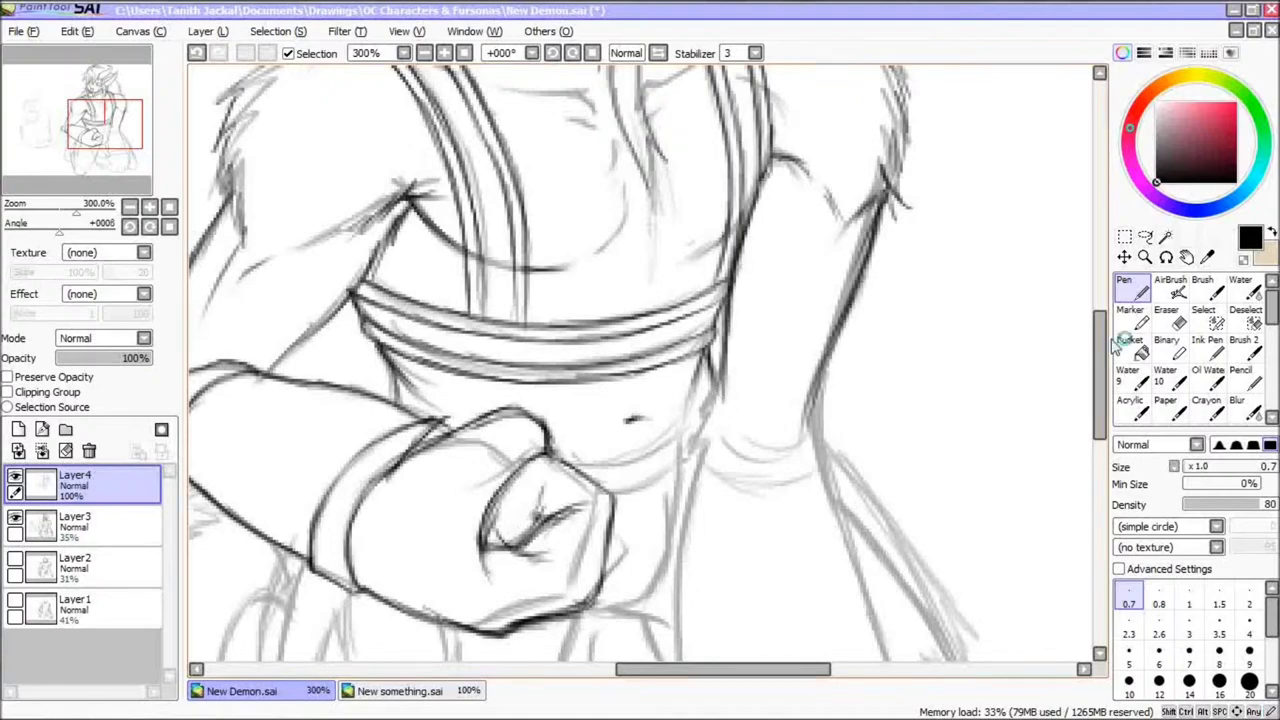
# Ink the collarbones, chest contours and waistline, and add detail strokes around the navel
pyautogui.scroll(2, 1050, 364)
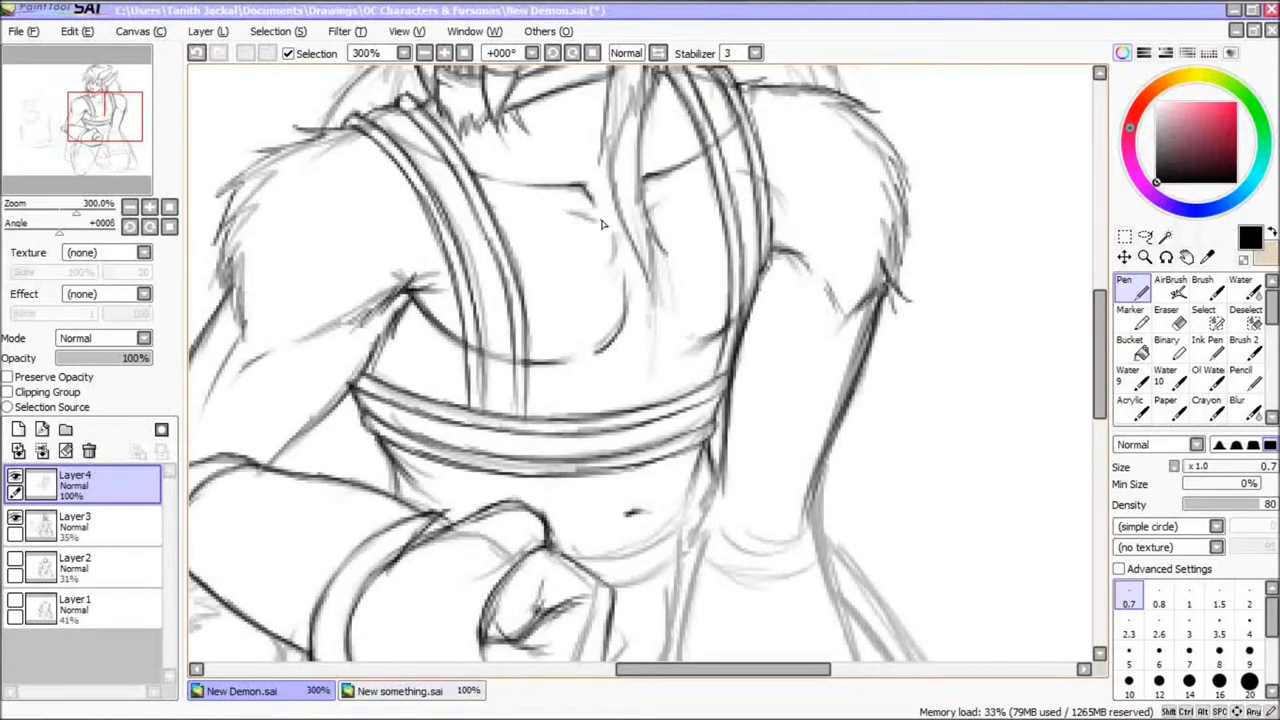
pyautogui.scroll(-4, 1052, 352)
pyautogui.moveTo(560, 368); pyautogui.dragTo(658, 358)
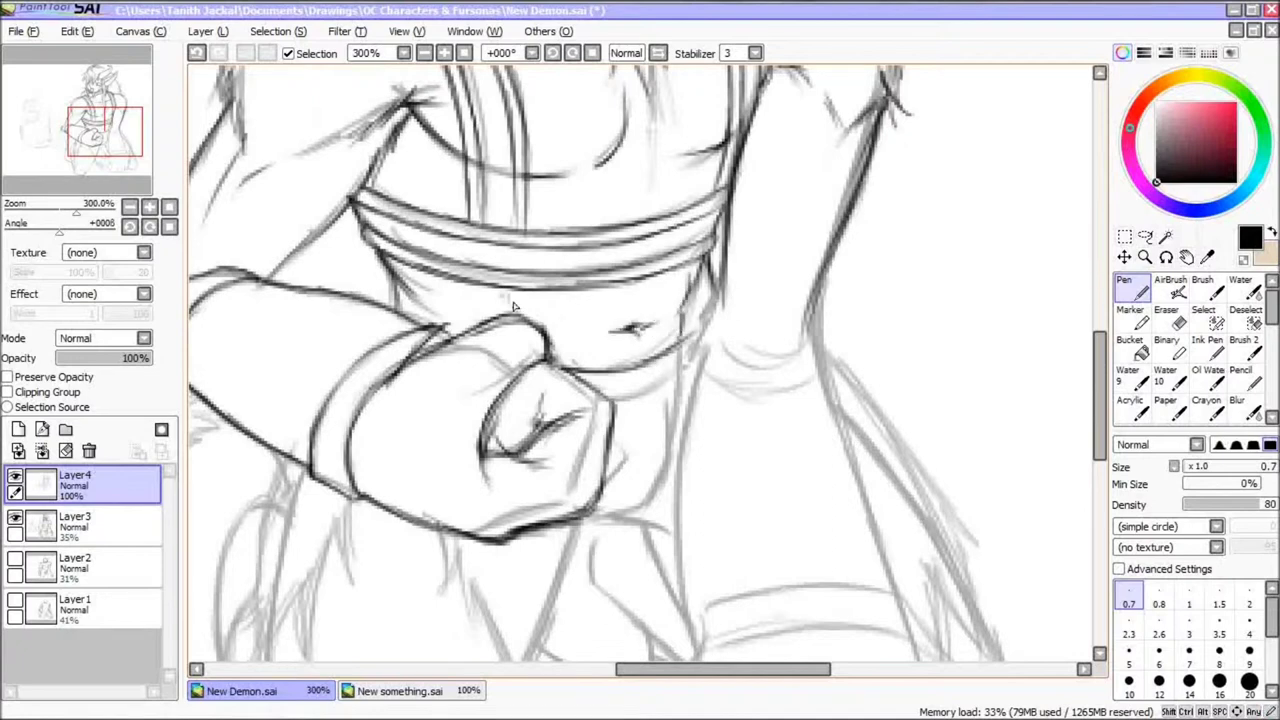
pyautogui.moveTo(572, 338); pyautogui.dragTo(650, 330)
# Ink the right forearm cuff's sides and its curved bands at the top and wrist
pyautogui.scroll(-4, 575, 93)
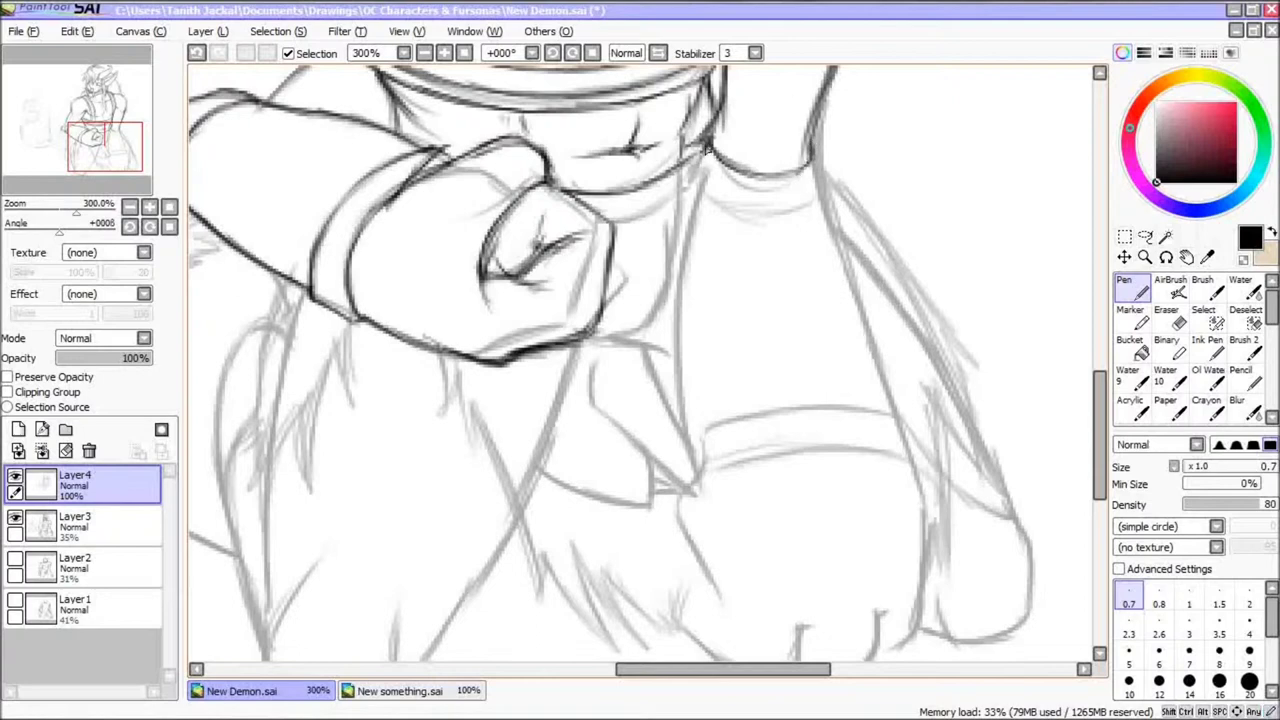
pyautogui.moveTo(700, 193)
pyautogui.mouseDown()
pyautogui.moveTo(820, 190)
pyautogui.moveTo(678, 368)
pyautogui.moveTo(684, 440)
pyautogui.mouseUp()
pyautogui.moveTo(826, 195); pyautogui.dragTo(895, 424)
pyautogui.moveTo(713, 429); pyautogui.dragTo(886, 413)
pyautogui.moveTo(892, 414); pyautogui.dragTo(916, 462)
pyautogui.moveTo(697, 476)
pyautogui.mouseDown()
pyautogui.moveTo(790, 454)
pyautogui.moveTo(914, 466)
pyautogui.mouseUp()
pyautogui.moveTo(896, 418); pyautogui.dragTo(732, 414)
# Ink the right hand's outer edge, its rounded fingers and its thumb side below the wrist band
pyautogui.scroll(-4, 883, 219)
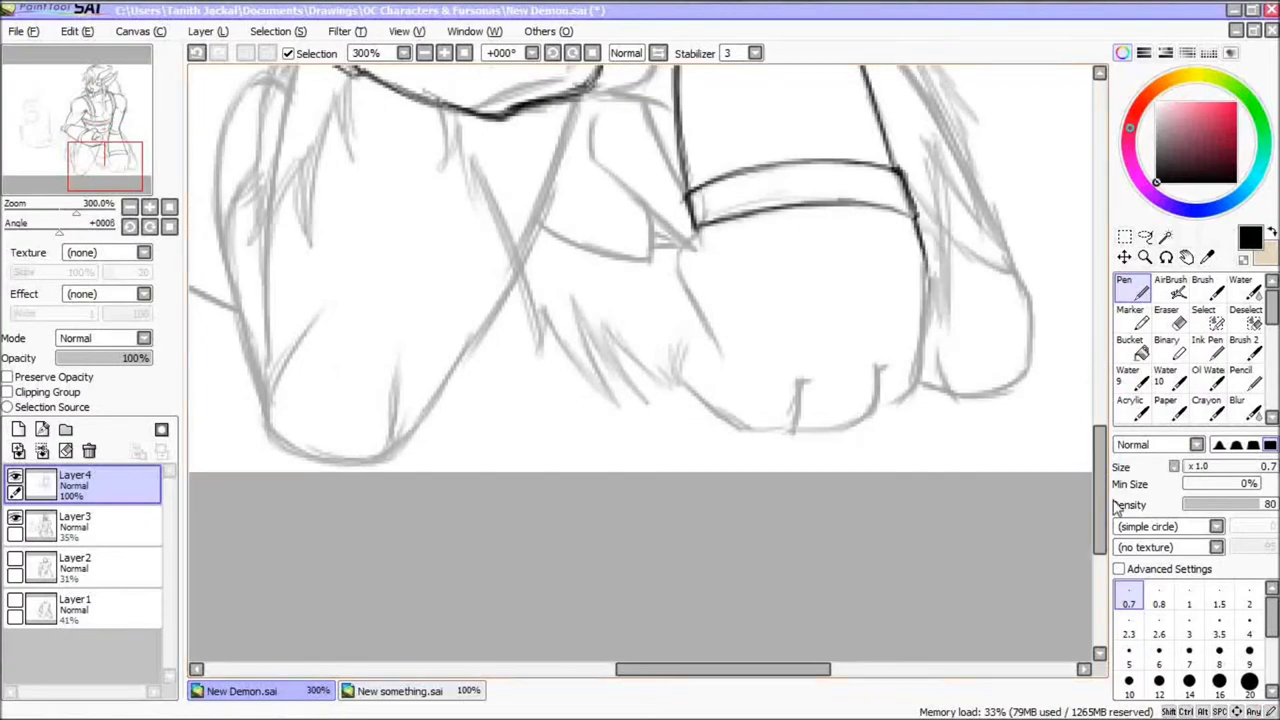
pyautogui.scroll(3, 900, 400)
pyautogui.moveTo(914, 382); pyautogui.dragTo(932, 543)
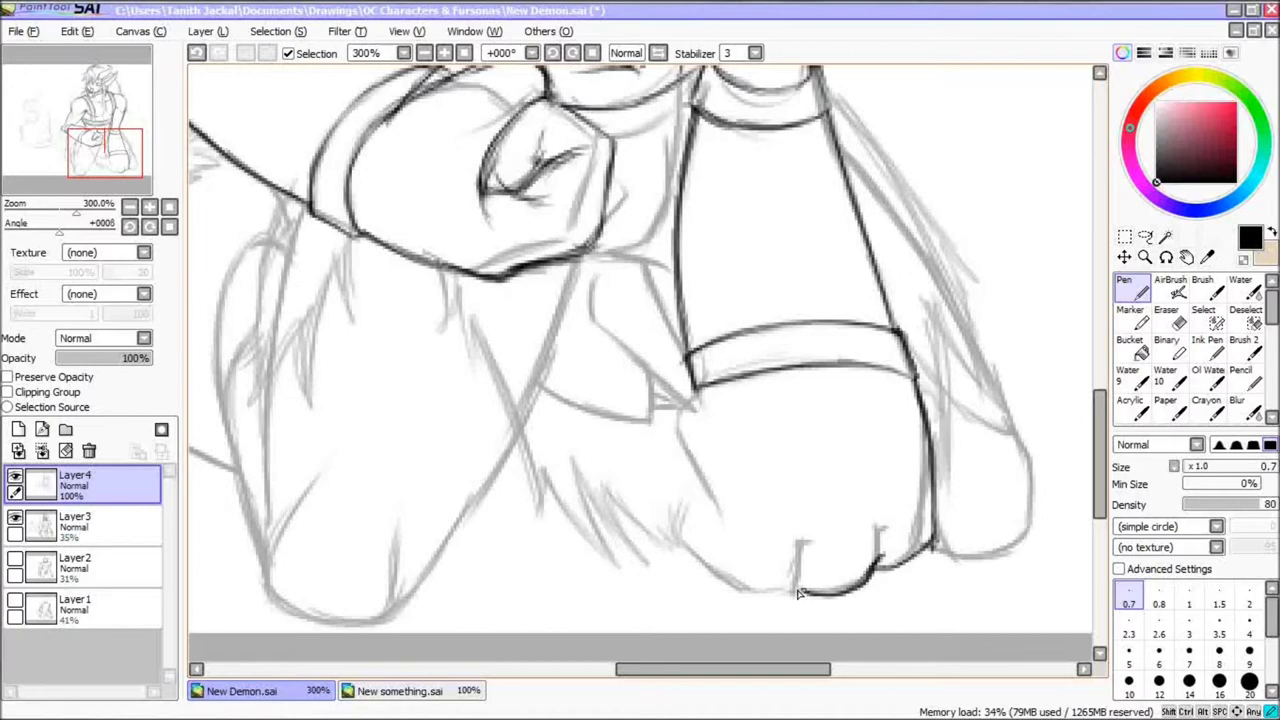
pyautogui.moveTo(710, 386)
pyautogui.mouseDown()
pyautogui.moveTo(660, 462)
pyautogui.moveTo(690, 515)
pyautogui.mouseUp()
pyautogui.scroll(-2, 728, 430)
pyautogui.click(258, 694)
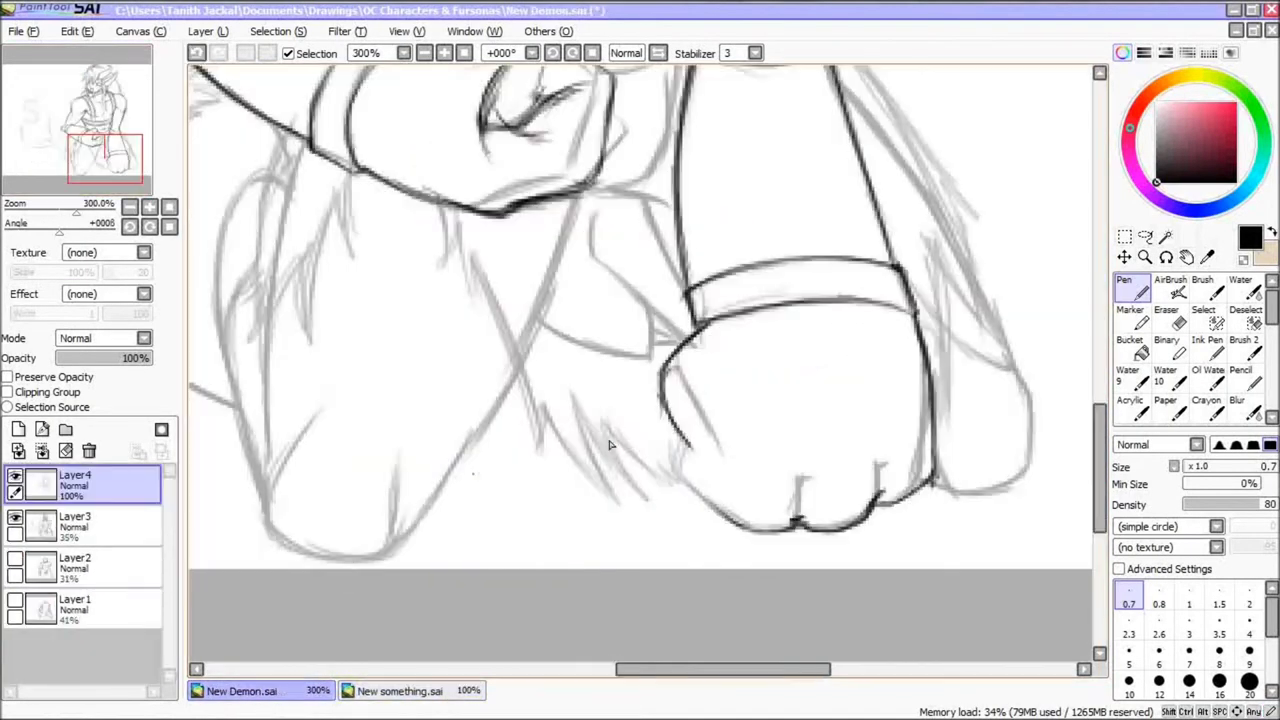
# Try a curled thumb shape on the inner side of the right hand, erasing the earlier edge
pyautogui.moveTo(692, 409)
pyautogui.mouseDown()
pyautogui.moveTo(686, 492)
pyautogui.moveTo(765, 530)
pyautogui.mouseUp()
pyautogui.press('e')
pyautogui.moveTo(670, 352); pyautogui.dragTo(684, 440)
pyautogui.press('n')
pyautogui.moveTo(712, 322); pyautogui.dragTo(678, 343)
pyautogui.moveTo(1100, 445); pyautogui.dragTo(1100, 422)
pyautogui.moveTo(740, 416)
pyautogui.mouseDown()
pyautogui.moveTo(684, 443)
pyautogui.moveTo(688, 558)
pyautogui.mouseUp()
pyautogui.press('e')
pyautogui.moveTo(700, 434); pyautogui.dragTo(663, 523)
pyautogui.press('n')
pyautogui.moveTo(722, 568)
pyautogui.mouseDown()
pyautogui.moveTo(718, 528)
pyautogui.moveTo(737, 556)
pyautogui.mouseUp()
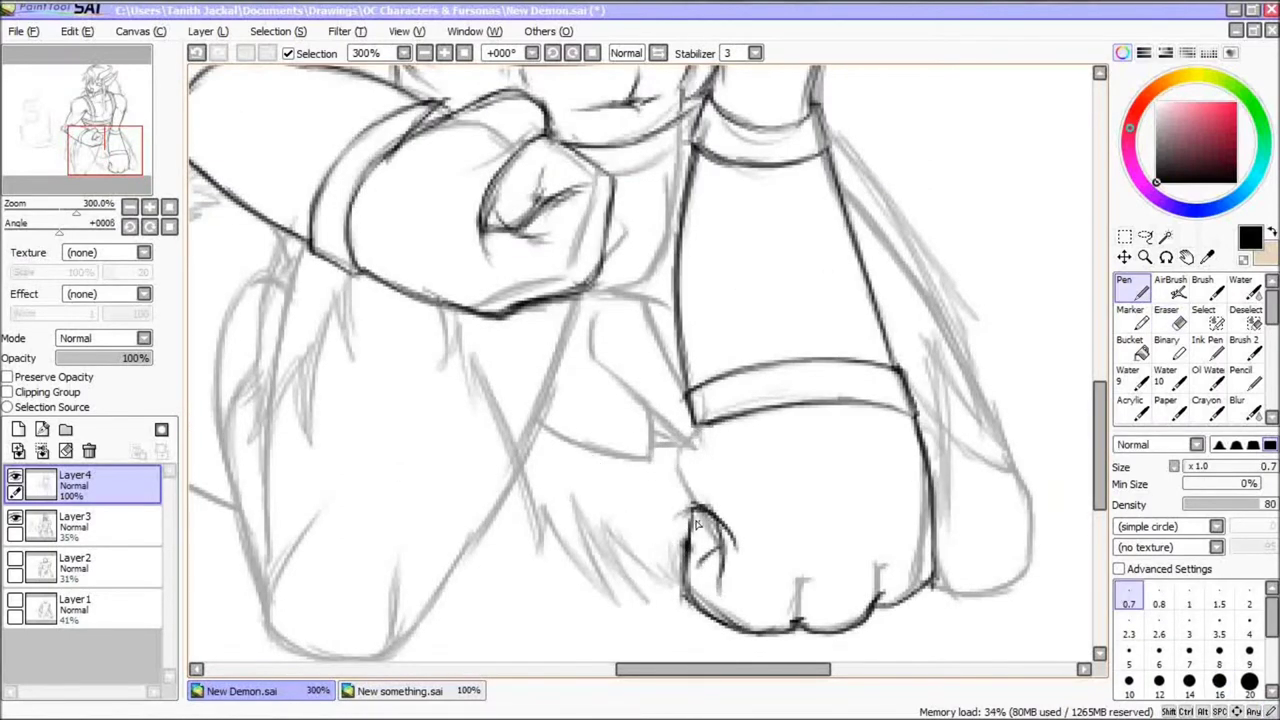
# Try new thumb edges running from the right wrist band and erase the thumb strokes
pyautogui.moveTo(697, 426)
pyautogui.mouseDown()
pyautogui.moveTo(686, 553)
pyautogui.moveTo(634, 508)
pyautogui.mouseUp()
pyautogui.press('e')
pyautogui.press('n')
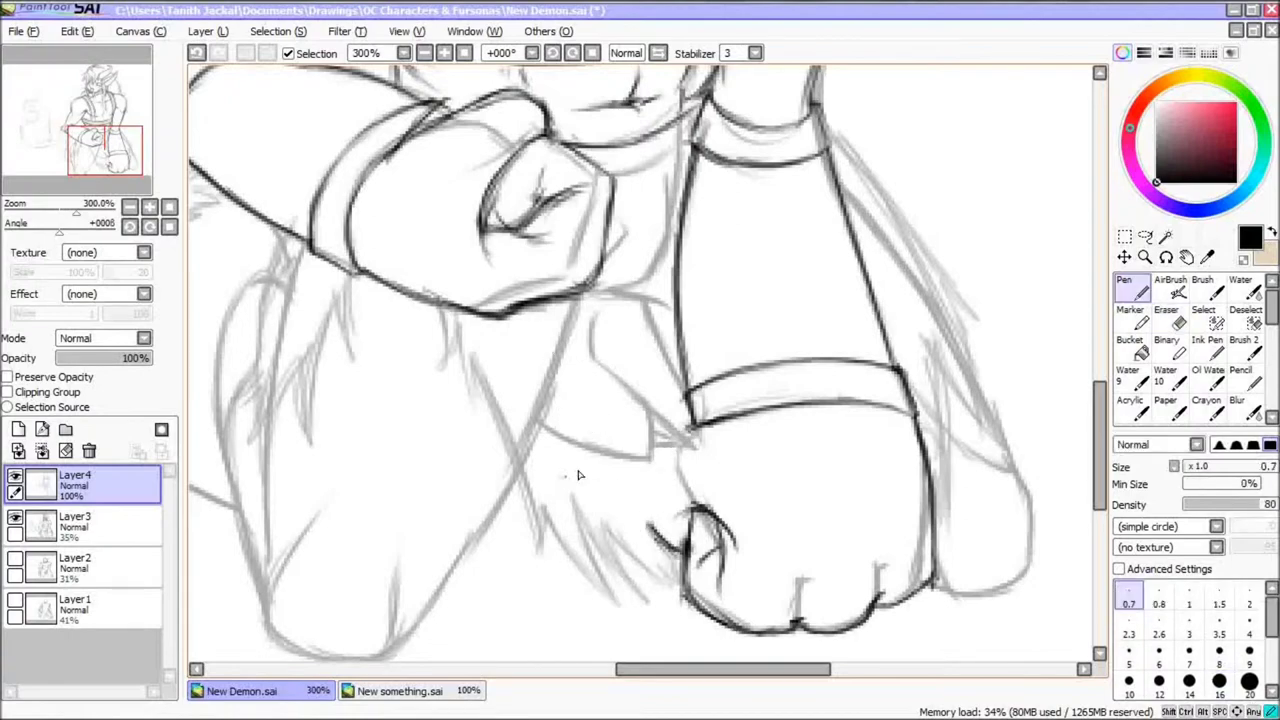
pyautogui.press('e')
pyautogui.moveTo(675, 468)
pyautogui.mouseDown()
pyautogui.moveTo(614, 406)
pyautogui.moveTo(690, 440)
pyautogui.moveTo(668, 557)
pyautogui.moveTo(684, 560)
pyautogui.mouseUp()
pyautogui.press('n')
pyautogui.moveTo(696, 425); pyautogui.dragTo(618, 540)
pyautogui.press('e')
pyautogui.press('n')
pyautogui.moveTo(1101, 452); pyautogui.dragTo(1113, 454)
pyautogui.press('e')
pyautogui.press('n')
pyautogui.press('e')
pyautogui.moveTo(664, 540)
pyautogui.mouseDown()
pyautogui.moveTo(714, 523)
pyautogui.moveTo(694, 590)
pyautogui.mouseUp()
# Ink the right hand's inner edge from the wrist band down to the fingers, cleaning up the overlap
pyautogui.press('n')
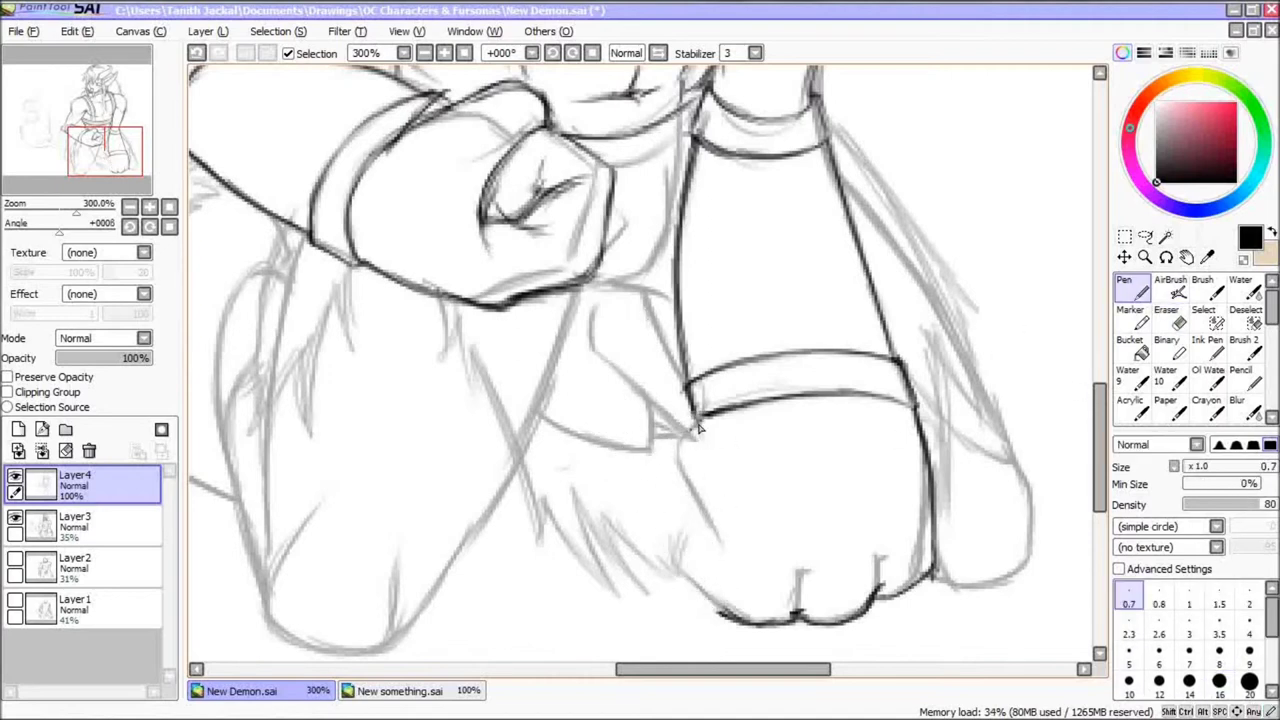
pyautogui.moveTo(698, 420); pyautogui.dragTo(730, 614)
pyautogui.moveTo(700, 427); pyautogui.dragTo(674, 560)
pyautogui.press('e')
pyautogui.moveTo(684, 570)
pyautogui.mouseDown()
pyautogui.moveTo(700, 443)
pyautogui.moveTo(677, 468)
pyautogui.moveTo(672, 563)
pyautogui.mouseUp()
pyautogui.press('n')
pyautogui.moveTo(690, 492); pyautogui.dragTo(724, 619)
pyautogui.moveTo(698, 528); pyautogui.dragTo(720, 614)
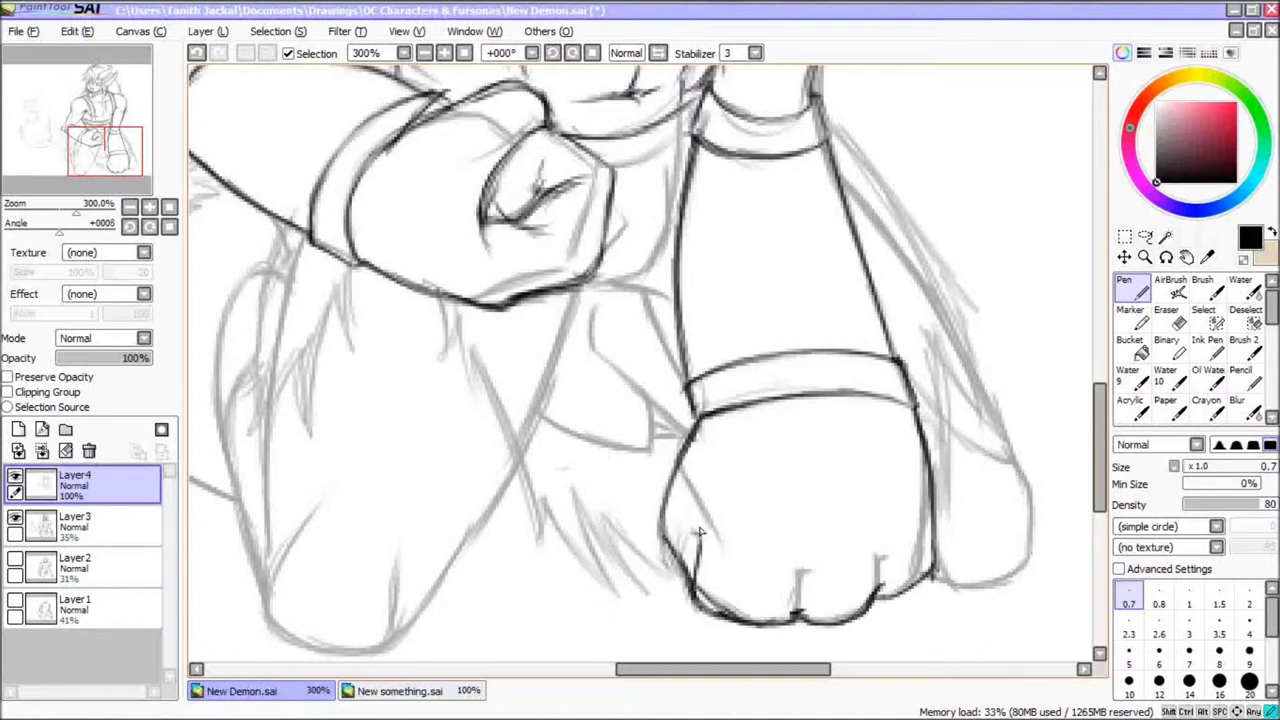
# Undo the last finger stroke and ink a small curled finger contour at the right hand's inner edge
pyautogui.moveTo(1104, 466)
pyautogui.mouseDown()
pyautogui.moveTo(1115, 443)
pyautogui.moveTo(1113, 463)
pyautogui.mouseUp()
pyautogui.moveTo(700, 548); pyautogui.dragTo(762, 636)
pyautogui.hotkey('ctrl', 'z')
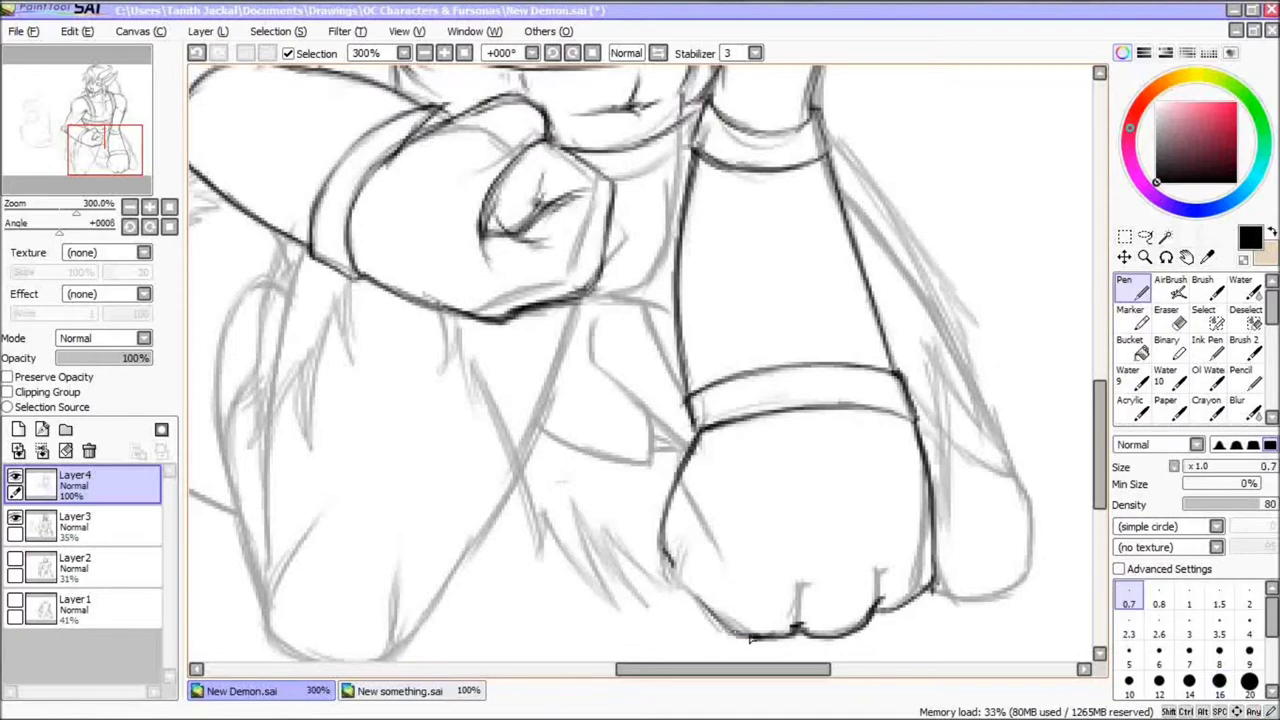
pyautogui.moveTo(669, 538); pyautogui.dragTo(706, 600)
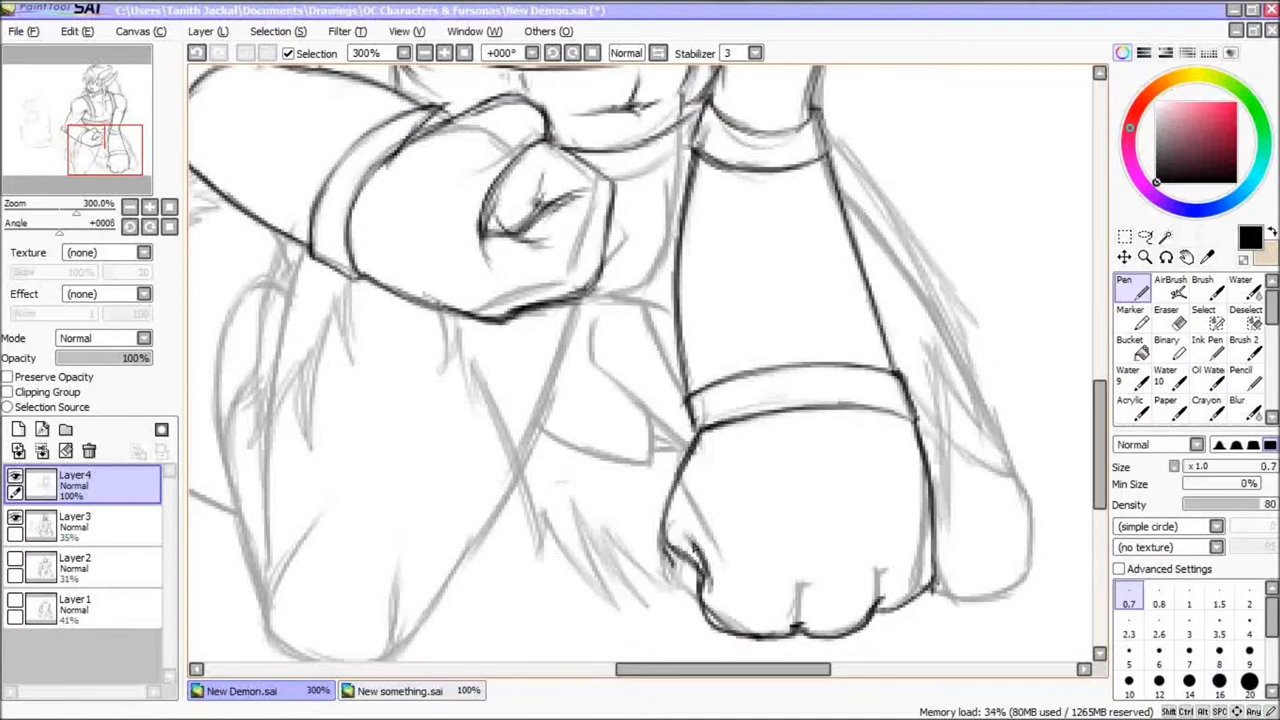
# Ink the waistband's curved lines between the left fist and the right forearm
pyautogui.scroll(3, 625, 381)
pyautogui.press('e')
pyautogui.press('n')
pyautogui.moveTo(612, 390); pyautogui.dragTo(690, 367)
pyautogui.moveTo(586, 355); pyautogui.dragTo(692, 330)
pyautogui.moveTo(612, 378); pyautogui.dragTo(692, 356)
# Ink the right leg's outer edge and the fur behind the right forearm and hand
pyautogui.moveTo(1105, 386); pyautogui.dragTo(1105, 419)
pyautogui.moveTo(831, 188); pyautogui.dragTo(986, 378)
pyautogui.moveTo(960, 350); pyautogui.dragTo(980, 480)
pyautogui.moveTo(941, 402); pyautogui.dragTo(950, 560)
pyautogui.moveTo(936, 512); pyautogui.dragTo(950, 567)
# Ink the fur below the left fist and the jagged leg fur running toward the right hand
pyautogui.moveTo(438, 350); pyautogui.dragTo(444, 420)
pyautogui.moveTo(464, 404)
pyautogui.mouseDown()
pyautogui.moveTo(545, 574)
pyautogui.moveTo(618, 653)
pyautogui.mouseUp()
pyautogui.moveTo(606, 590); pyautogui.dragTo(672, 630)
pyautogui.moveTo(715, 670); pyautogui.dragTo(730, 683)
pyautogui.moveTo(1100, 440); pyautogui.dragTo(1100, 450)
pyautogui.moveTo(912, 364)
pyautogui.mouseDown()
pyautogui.moveTo(958, 478)
pyautogui.moveTo(938, 593)
pyautogui.moveTo(875, 587)
pyautogui.mouseUp()
pyautogui.moveTo(775, 674); pyautogui.dragTo(714, 675)
# Ink the left thigh's outer line and the fur tufts hanging beneath the left wrist band
pyautogui.moveTo(1102, 445); pyautogui.dragTo(1102, 454)
pyautogui.moveTo(482, 191); pyautogui.dragTo(432, 416)
pyautogui.moveTo(498, 326); pyautogui.dragTo(440, 438)
pyautogui.moveTo(536, 280); pyautogui.dragTo(490, 420)
pyautogui.moveTo(554, 258); pyautogui.dragTo(522, 328)
pyautogui.moveTo(562, 232); pyautogui.dragTo(542, 284)
pyautogui.moveTo(470, 368); pyautogui.dragTo(456, 510)
# Ink the left knee's outline and inner contour lines, and the outer edge of the leg behind it
pyautogui.moveTo(718, 426); pyautogui.dragTo(646, 534)
pyautogui.moveTo(700, 456); pyautogui.dragTo(588, 614)
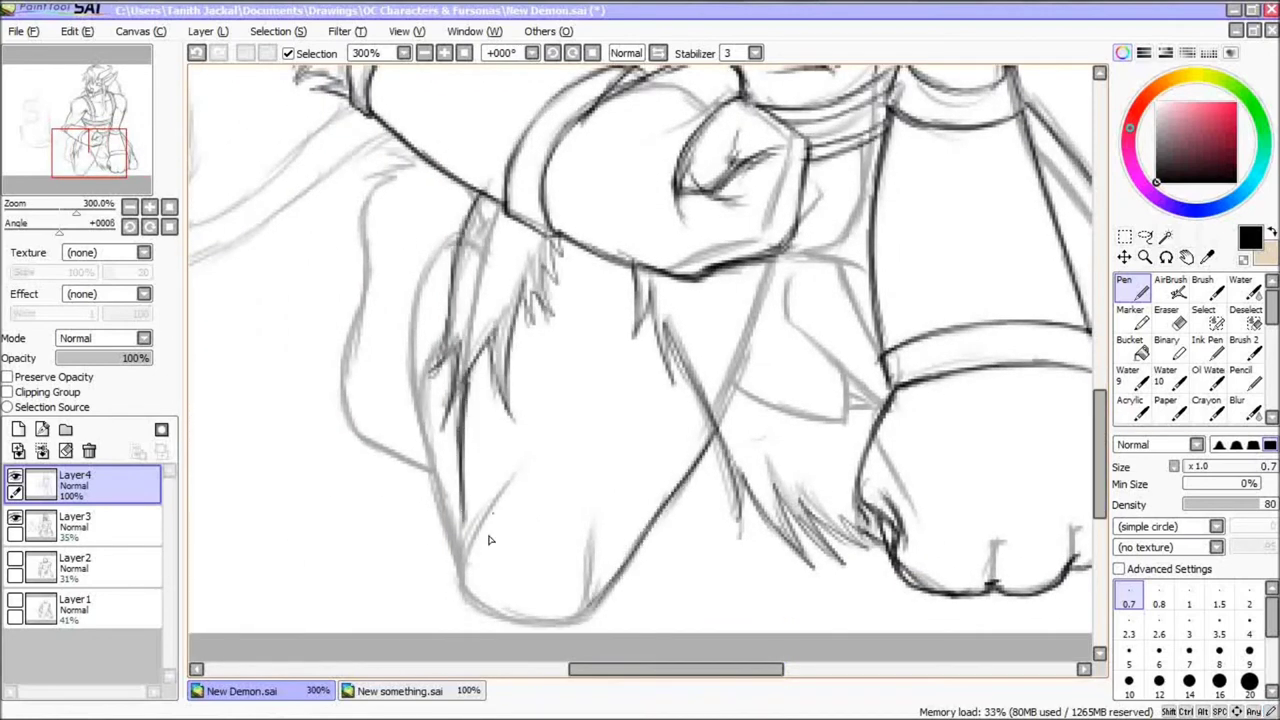
pyautogui.moveTo(460, 546); pyautogui.dragTo(570, 626)
pyautogui.moveTo(600, 512); pyautogui.dragTo(540, 630)
pyautogui.moveTo(530, 466); pyautogui.dragTo(458, 592)
pyautogui.moveTo(610, 388); pyautogui.dragTo(590, 500)
pyautogui.moveTo(460, 588); pyautogui.dragTo(412, 372)
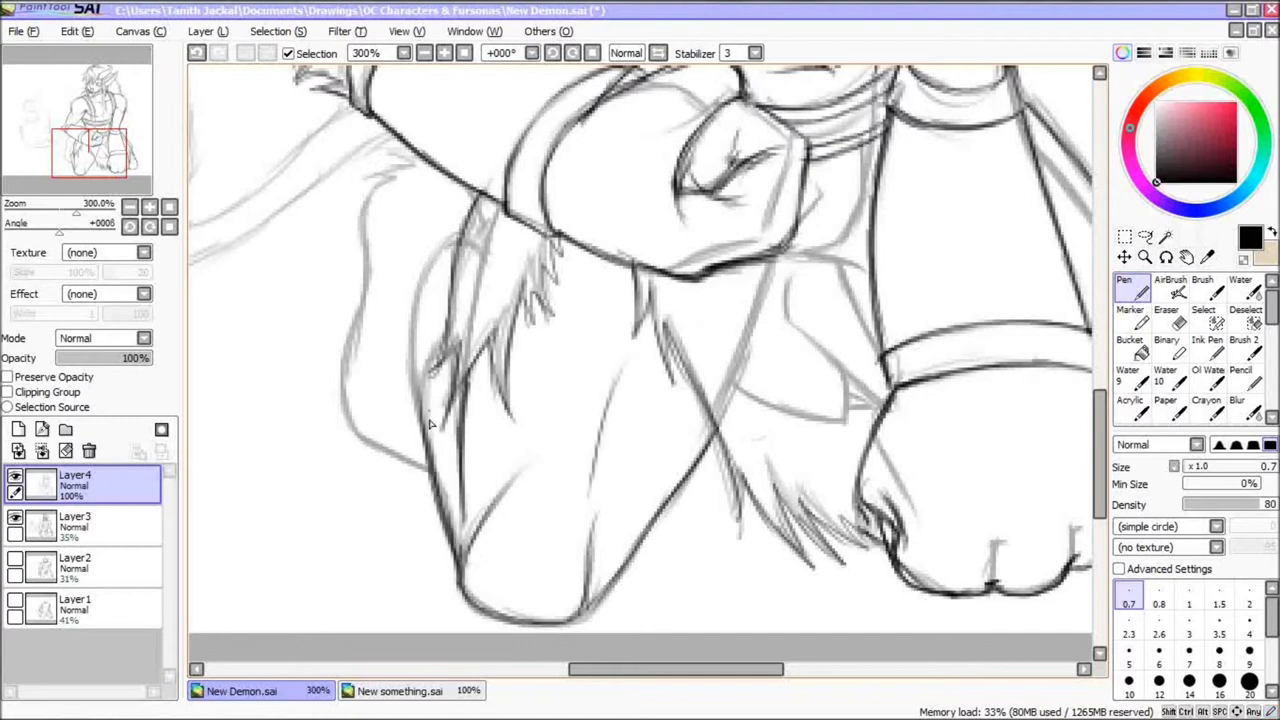
pyautogui.moveTo(412, 418); pyautogui.dragTo(465, 254)
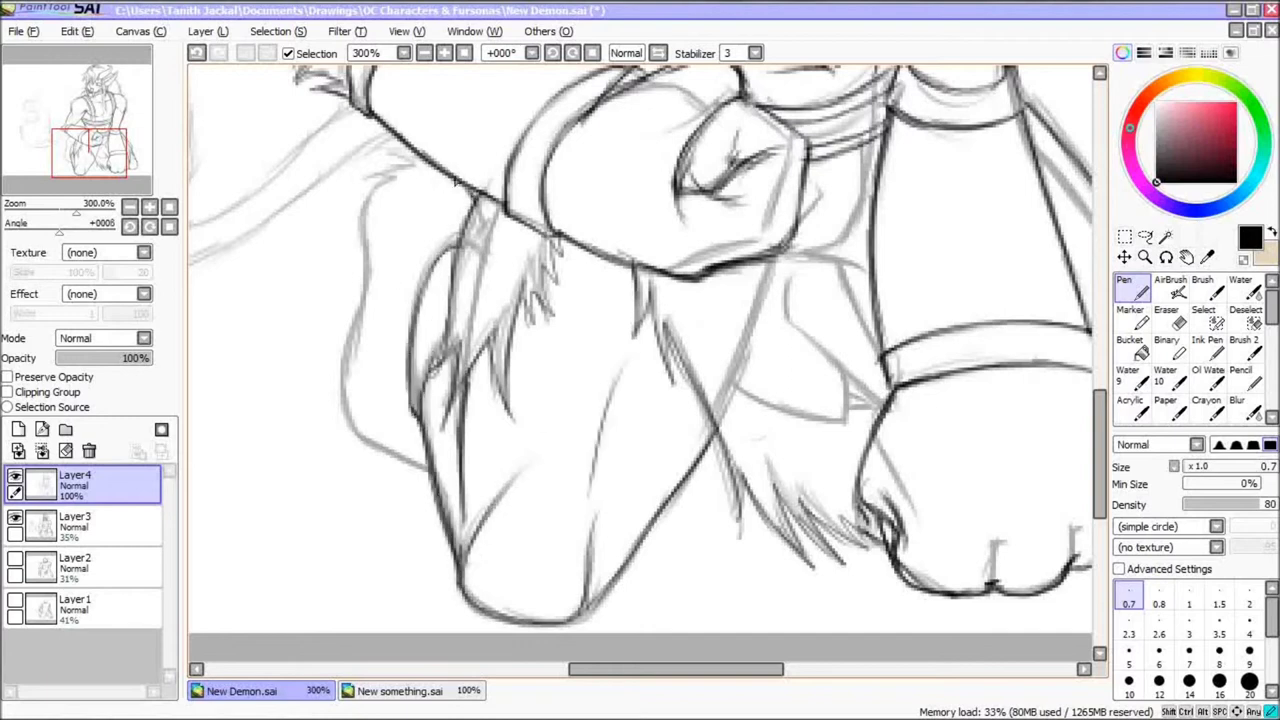
# Ink the outer edge of the leg behind the left knee, adding fur tufts at its upper and lower ends
pyautogui.moveTo(376, 206); pyautogui.dragTo(356, 240)
pyautogui.moveTo(365, 238); pyautogui.dragTo(338, 386)
pyautogui.moveTo(350, 340); pyautogui.dragTo(334, 404)
pyautogui.moveTo(344, 378); pyautogui.dragTo(347, 432)
pyautogui.moveTo(372, 408)
pyautogui.mouseDown()
pyautogui.moveTo(434, 430)
pyautogui.moveTo(432, 470)
pyautogui.mouseUp()
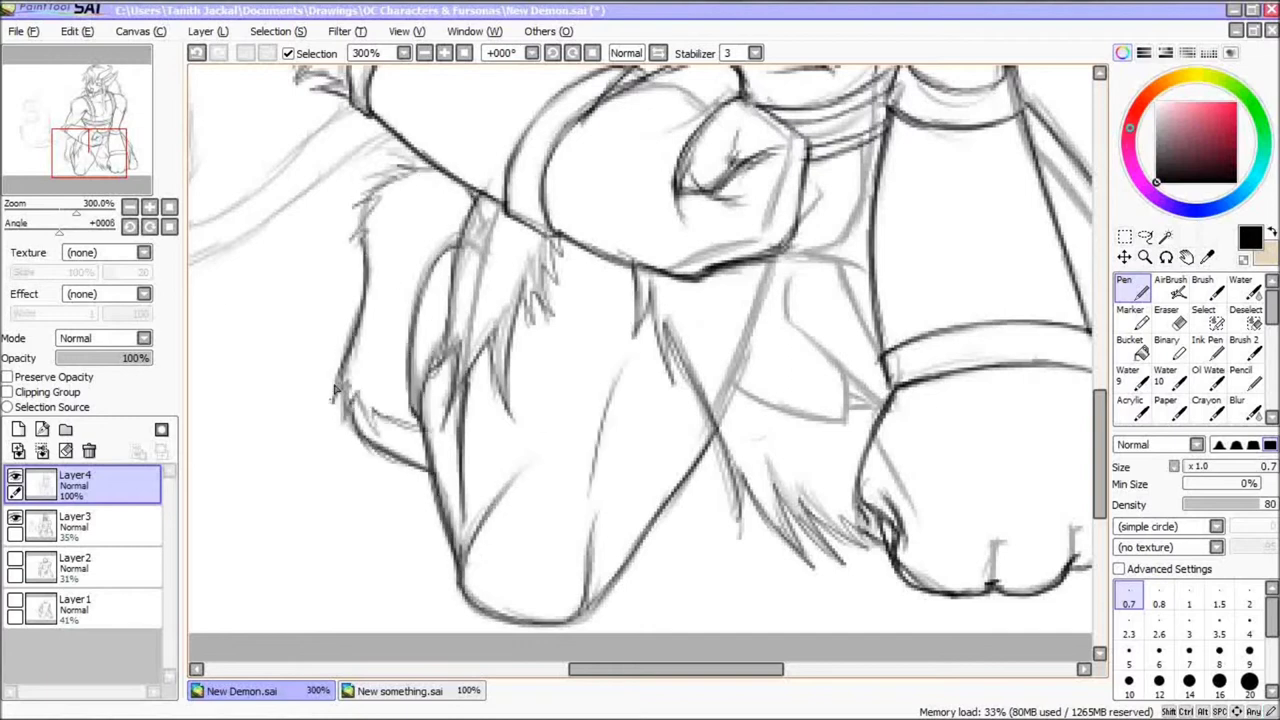
pyautogui.moveTo(350, 346); pyautogui.dragTo(346, 434)
pyautogui.moveTo(362, 404); pyautogui.dragTo(416, 430)
pyautogui.moveTo(362, 240); pyautogui.dragTo(376, 192)
pyautogui.moveTo(366, 198); pyautogui.dragTo(428, 160)
# Ink both edges of the tail from the left elbow and the jagged fur where it meets the flame-shaped tip
pyautogui.moveTo(670, 669); pyautogui.dragTo(590, 669)
pyautogui.moveTo(1100, 464); pyautogui.dragTo(1100, 416)
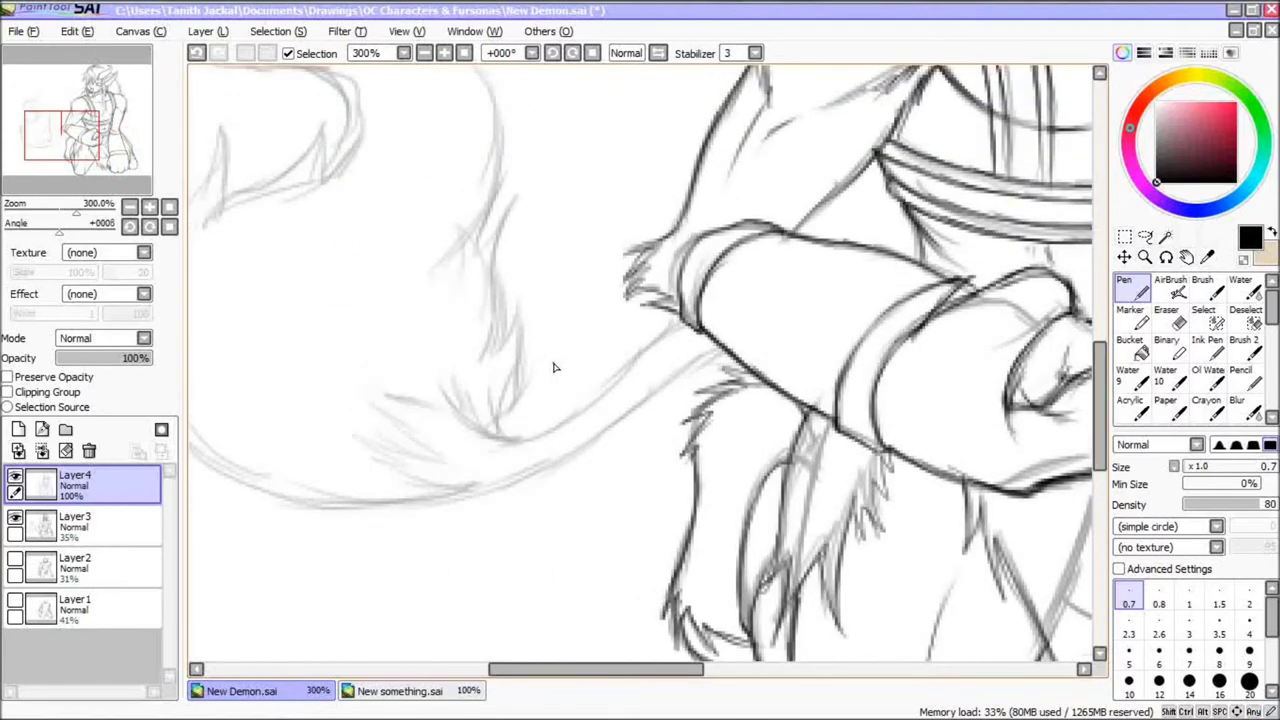
pyautogui.moveTo(736, 574); pyautogui.dragTo(712, 568)
pyautogui.moveTo(620, 669); pyautogui.dragTo(594, 669)
pyautogui.moveTo(836, 352)
pyautogui.mouseDown()
pyautogui.moveTo(622, 483)
pyautogui.moveTo(516, 460)
pyautogui.mouseUp()
pyautogui.moveTo(500, 449); pyautogui.dragTo(552, 464)
pyautogui.moveTo(462, 386); pyautogui.dragTo(534, 454)
pyautogui.moveTo(508, 394); pyautogui.dragTo(622, 440)
pyautogui.moveTo(800, 326); pyautogui.dragTo(640, 438)
# Ink the tail flame's lower curve, its pointed left tongue and the fur along its right side
pyautogui.moveTo(234, 240)
pyautogui.mouseDown()
pyautogui.moveTo(323, 462)
pyautogui.moveTo(590, 490)
pyautogui.mouseUp()
pyautogui.moveTo(1100, 404); pyautogui.dragTo(1100, 359)
pyautogui.moveTo(212, 411); pyautogui.dragTo(260, 502)
pyautogui.moveTo(236, 432); pyautogui.dragTo(272, 540)
pyautogui.moveTo(266, 520)
pyautogui.mouseDown()
pyautogui.moveTo(332, 332)
pyautogui.moveTo(335, 400)
pyautogui.mouseUp()
pyautogui.moveTo(336, 389); pyautogui.dragTo(431, 316)
pyautogui.moveTo(606, 634); pyautogui.dragTo(626, 488)
pyautogui.moveTo(612, 545)
pyautogui.mouseDown()
pyautogui.moveTo(607, 452)
pyautogui.moveTo(629, 392)
pyautogui.mouseUp()
pyautogui.moveTo(600, 418); pyautogui.dragTo(630, 354)
# Ink the curling upper tongues of the tail flame and the rounded outline on its right side
pyautogui.moveTo(1100, 363); pyautogui.dragTo(1100, 343)
pyautogui.moveTo(433, 470)
pyautogui.mouseDown()
pyautogui.moveTo(291, 306)
pyautogui.moveTo(320, 214)
pyautogui.mouseUp()
pyautogui.moveTo(315, 181)
pyautogui.mouseDown()
pyautogui.moveTo(322, 244)
pyautogui.moveTo(448, 180)
pyautogui.mouseUp()
pyautogui.moveTo(408, 140); pyautogui.dragTo(391, 250)
pyautogui.moveTo(450, 195); pyautogui.dragTo(375, 285)
pyautogui.moveTo(380, 295); pyautogui.dragTo(470, 310)
pyautogui.moveTo(650, 462); pyautogui.dragTo(598, 518)
pyautogui.moveTo(625, 345); pyautogui.dragTo(600, 490)
pyautogui.moveTo(590, 325); pyautogui.dragTo(628, 390)
pyautogui.moveTo(605, 380)
pyautogui.mouseDown()
pyautogui.moveTo(465, 300)
pyautogui.moveTo(510, 297)
pyautogui.mouseUp()
# Toggle the Layer3 sketch off and on to check the whole inked drawing
pyautogui.click(424, 53)
pyautogui.click(465, 53)
pyautogui.click(15, 518)
pyautogui.click(15, 518)
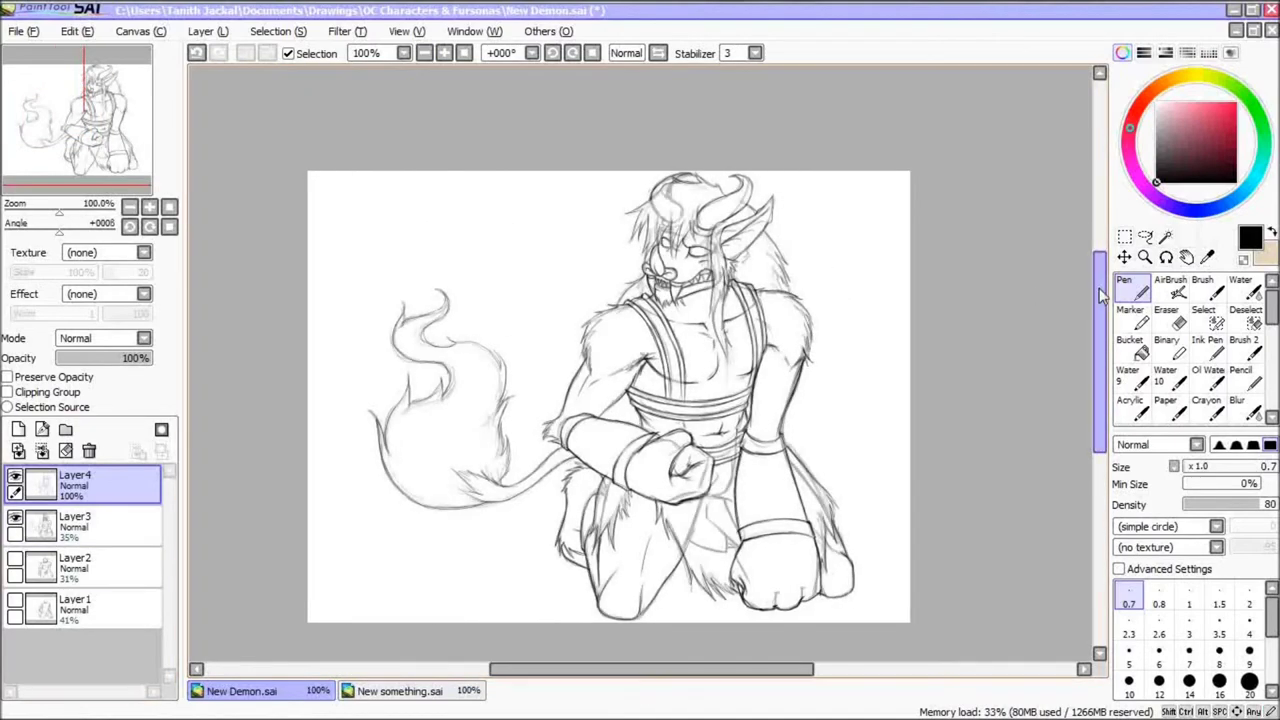
# Touch up both eyes on the demon's face
pyautogui.click(444, 53)
pyautogui.click(95, 84)
pyautogui.click(1173, 293)
pyautogui.moveTo(670, 392); pyautogui.dragTo(772, 382)
pyautogui.moveTo(524, 338); pyautogui.dragTo(574, 356)
pyautogui.click(1130, 287)
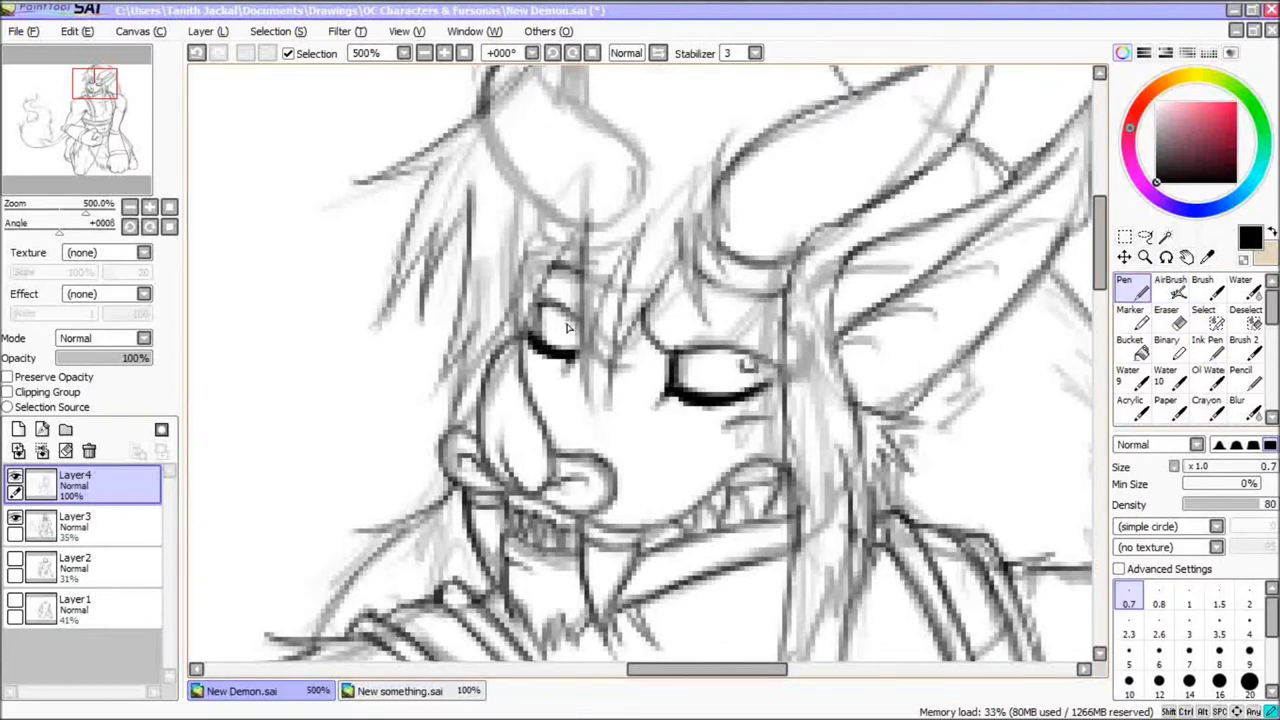
# Hide the Layer3 sketch so that only the inked lines on Layer4 show
pyautogui.click(464, 53)
pyautogui.moveTo(1100, 270); pyautogui.dragTo(1100, 319)
pyautogui.click(13, 517)
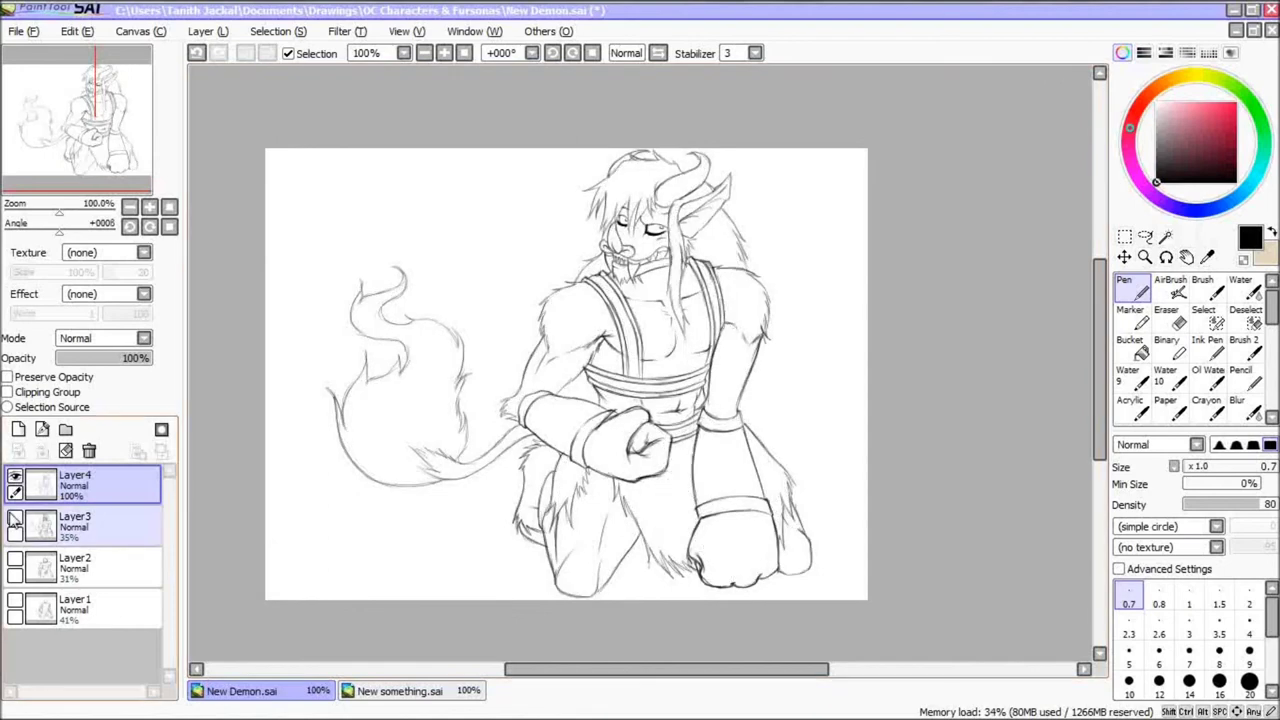
pyautogui.click(1145, 257)
pyautogui.click(742, 535)
pyautogui.click(742, 535)
pyautogui.click(742, 535)
pyautogui.click(1132, 288)
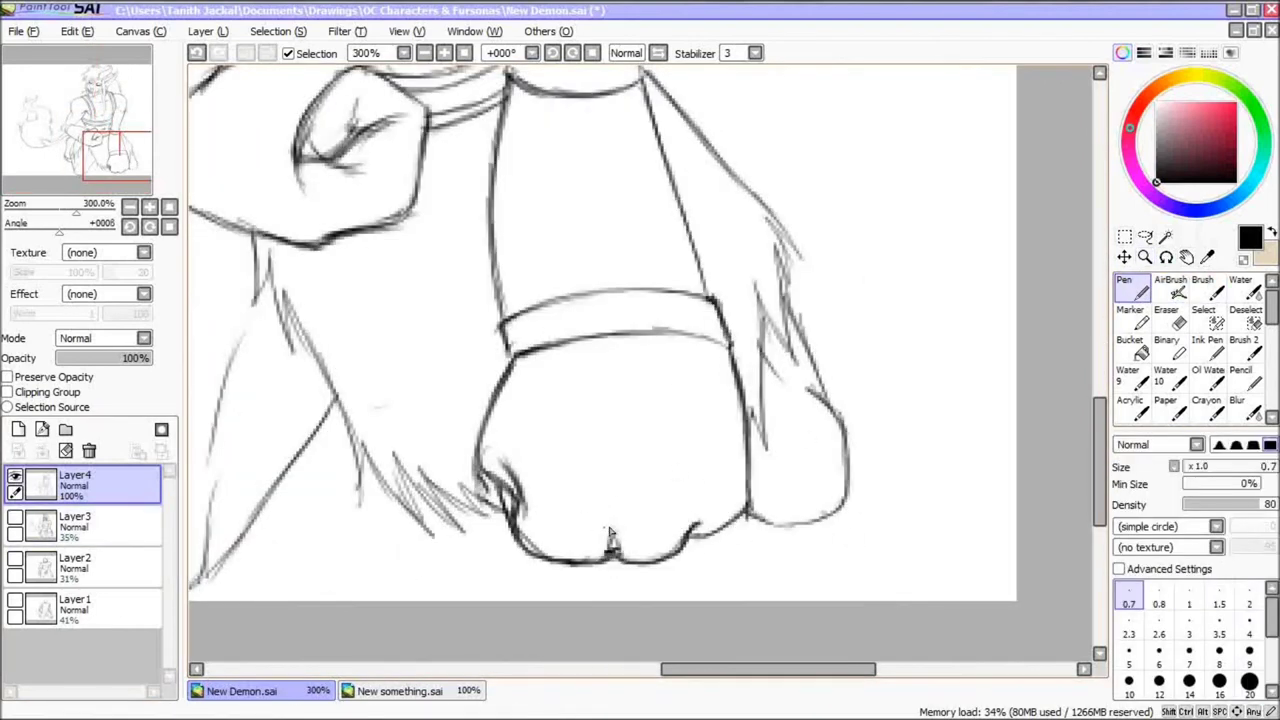
pyautogui.moveTo(680, 452); pyautogui.dragTo(700, 508)
pyautogui.moveTo(690, 434); pyautogui.dragTo(727, 491)
pyautogui.moveTo(628, 444); pyautogui.dragTo(632, 520)
pyautogui.moveTo(646, 436); pyautogui.dragTo(678, 516)
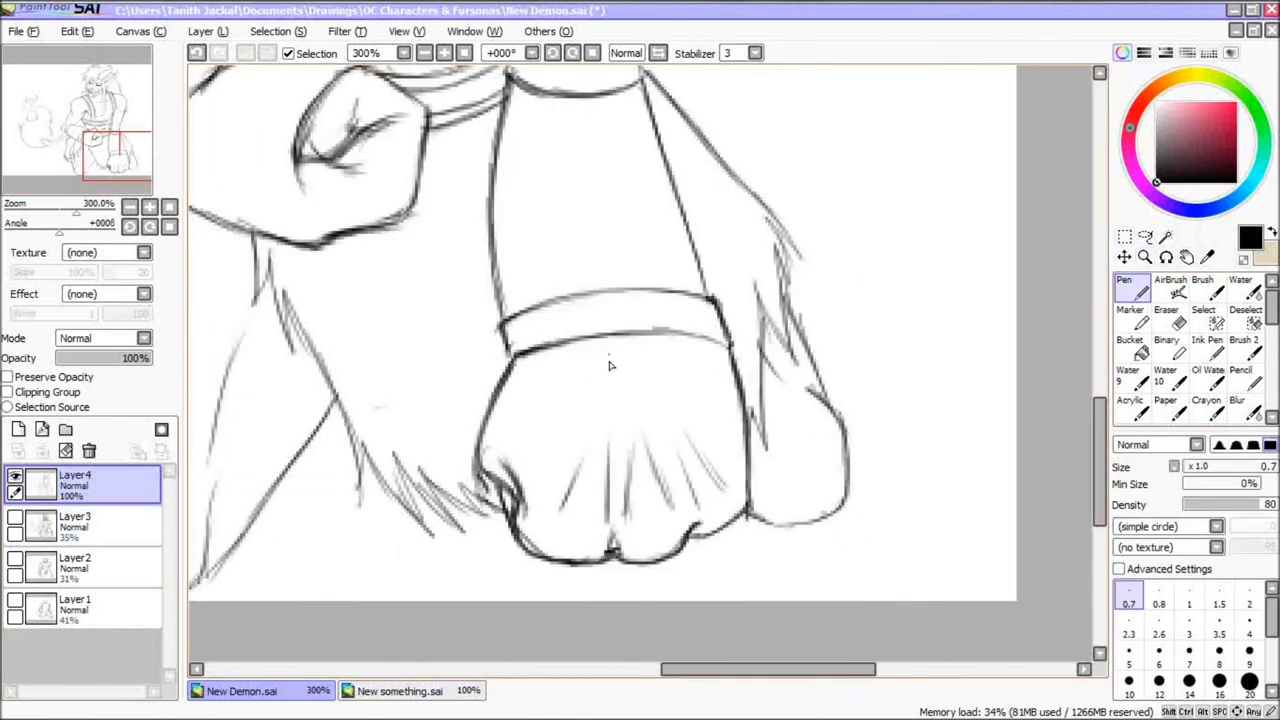
pyautogui.press('e')
pyautogui.moveTo(612, 362)
pyautogui.mouseDown()
pyautogui.moveTo(603, 463)
pyautogui.moveTo(708, 465)
pyautogui.mouseUp()
# Ink the finger creases rising from the knuckles of the right fist and reinforce the glove's edge beside the cuff
pyautogui.press('n')
pyautogui.moveTo(690, 528); pyautogui.dragTo(671, 430)
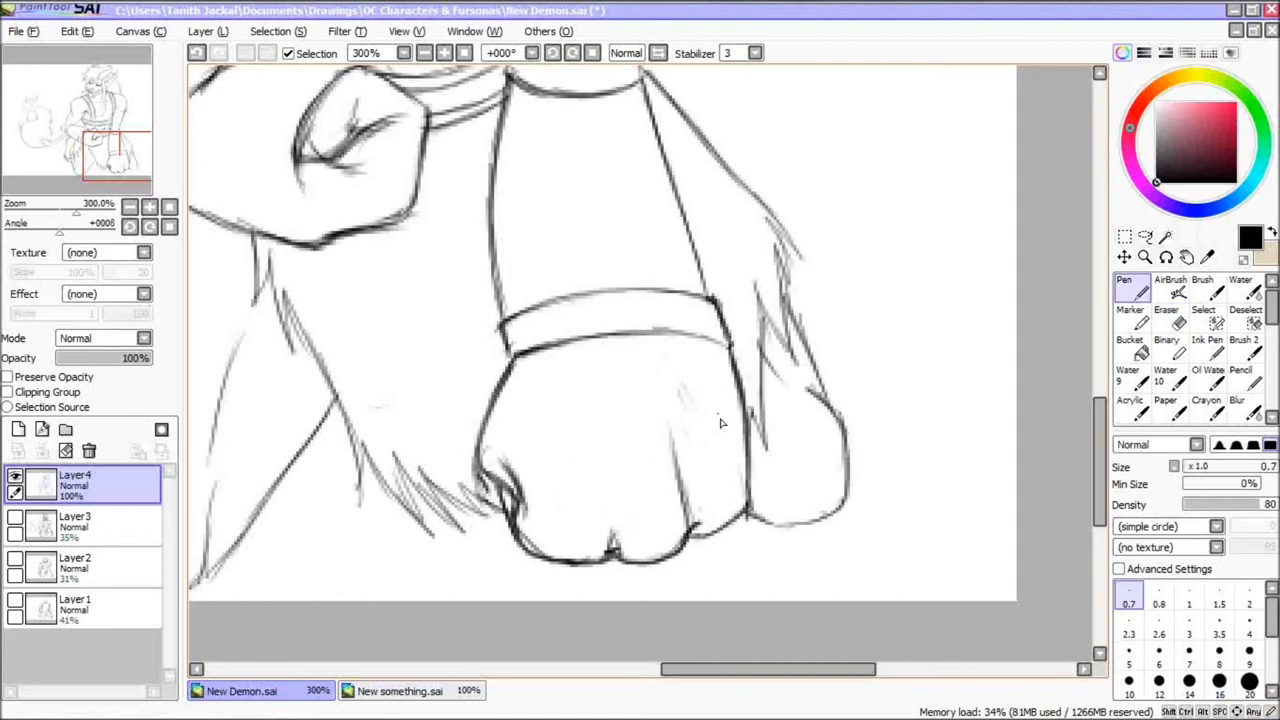
pyautogui.moveTo(620, 552); pyautogui.dragTo(627, 475)
pyautogui.moveTo(608, 550); pyautogui.dragTo(611, 488)
pyautogui.moveTo(616, 434); pyautogui.dragTo(606, 550)
pyautogui.moveTo(620, 412); pyautogui.dragTo(608, 498)
pyautogui.moveTo(714, 342); pyautogui.dragTo(738, 387)
pyautogui.moveTo(720, 344); pyautogui.dragTo(744, 400)
pyautogui.moveTo(700, 669); pyautogui.dragTo(675, 669)
pyautogui.moveTo(627, 500); pyautogui.dragTo(636, 546)
# Add muscle and contour lines along the right forearm between the elbow and the wrist band
pyautogui.moveTo(1103, 447); pyautogui.dragTo(1104, 378)
pyautogui.moveTo(745, 284); pyautogui.dragTo(714, 356)
pyautogui.moveTo(692, 288); pyautogui.dragTo(679, 341)
pyautogui.moveTo(711, 670); pyautogui.dragTo(675, 671)
pyautogui.moveTo(1101, 400); pyautogui.dragTo(1101, 371)
pyautogui.moveTo(954, 252); pyautogui.dragTo(946, 298)
pyautogui.moveTo(953, 285); pyautogui.dragTo(922, 371)
pyautogui.moveTo(952, 258); pyautogui.dragTo(878, 470)
pyautogui.moveTo(948, 322); pyautogui.dragTo(878, 474)
# Erase the stray strokes on the right forearm and redraw its contour lines below the elbow
pyautogui.press('e')
pyautogui.moveTo(938, 268); pyautogui.dragTo(886, 420)
pyautogui.press('n')
pyautogui.moveTo(932, 357); pyautogui.dragTo(899, 422)
pyautogui.moveTo(910, 278); pyautogui.dragTo(897, 350)
pyautogui.moveTo(908, 285); pyautogui.dragTo(889, 380)
pyautogui.moveTo(1102, 398)
pyautogui.mouseDown()
pyautogui.moveTo(1104, 338)
pyautogui.moveTo(1103, 388)
pyautogui.mouseUp()
pyautogui.scroll(-3, 1045, 301)
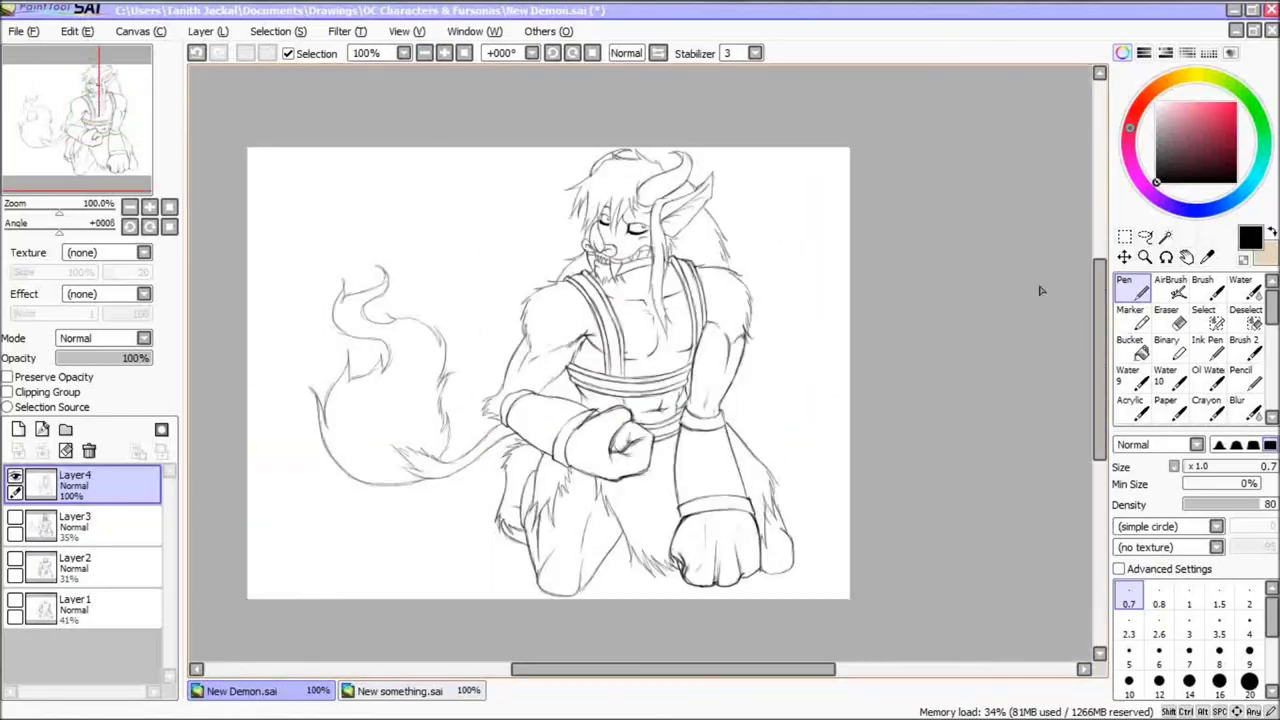